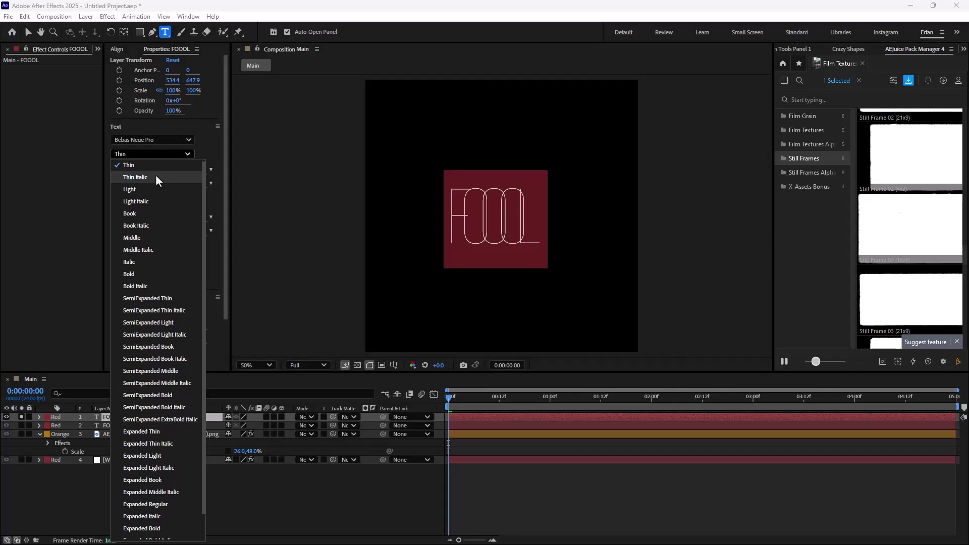
click(202, 209)
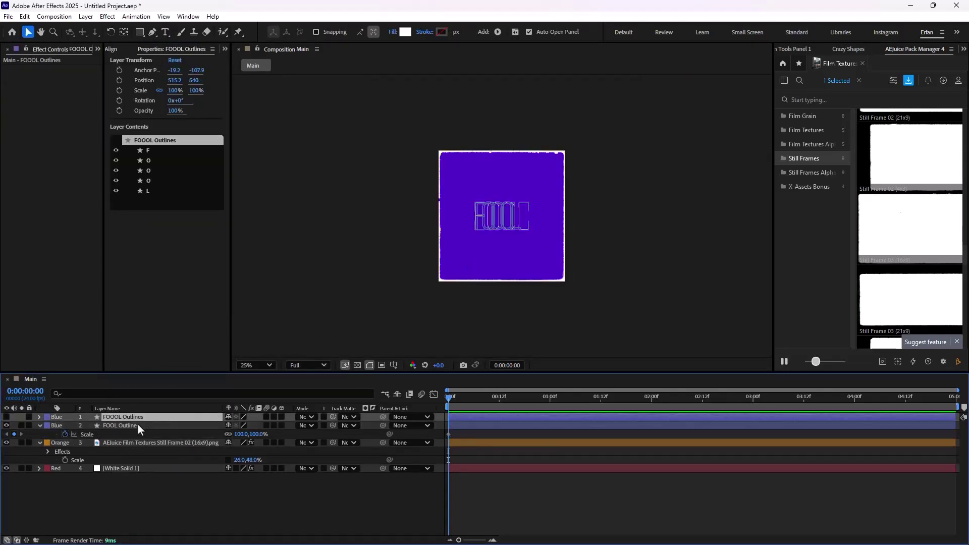
drag(449, 399, 460, 402)
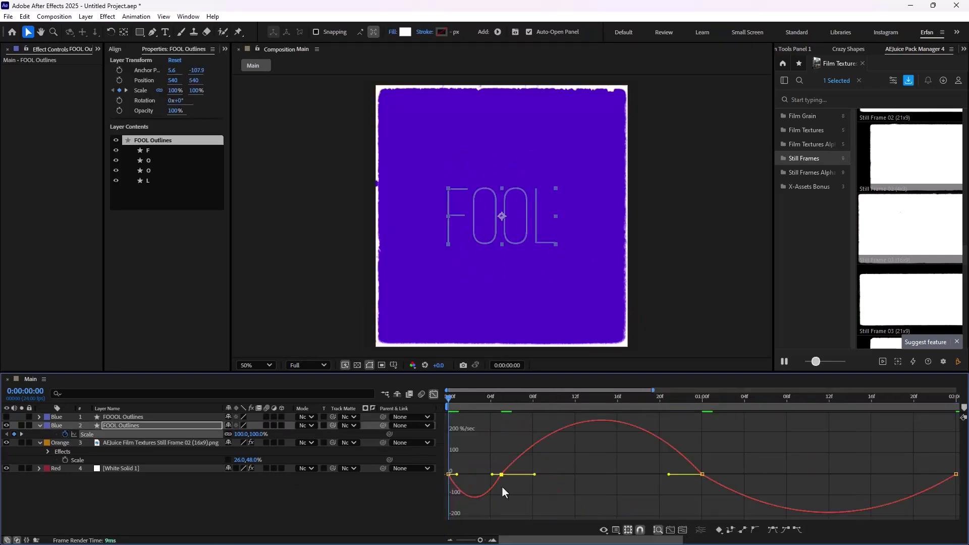
Step: Reshape the speed graph of the FOOL Outlines layer's Scale by lengthening the keyframe eases, and preview the animation
drag(501, 486, 573, 474)
drag(669, 474, 662, 482)
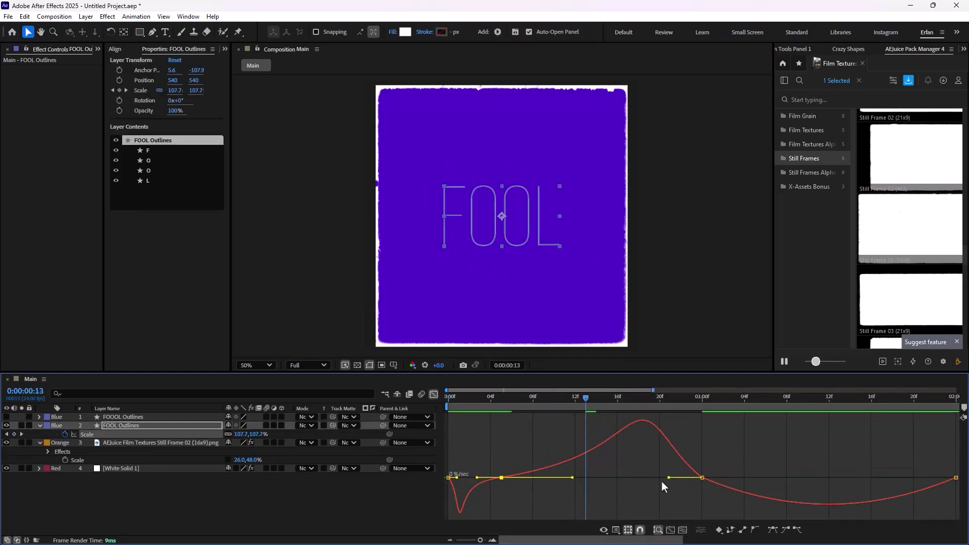
drag(662, 482, 631, 485)
key(space)
key(space)
drag(745, 487, 785, 489)
key(space)
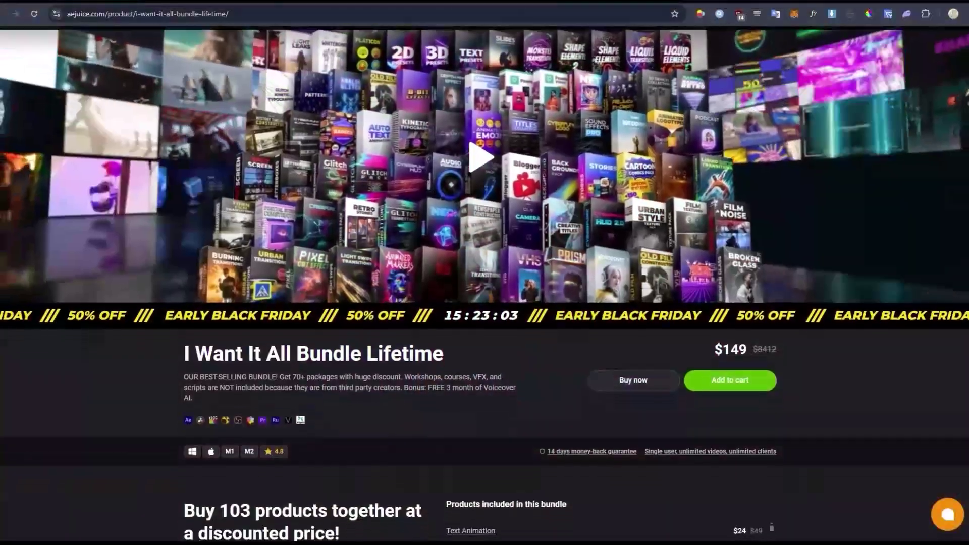
Step: Look through the I Want It All Bundle Lifetime page on the AEJuice website, from the price and included products to the product examples
scroll(485, 283, down, 4)
scroll(484, 283, down, 4)
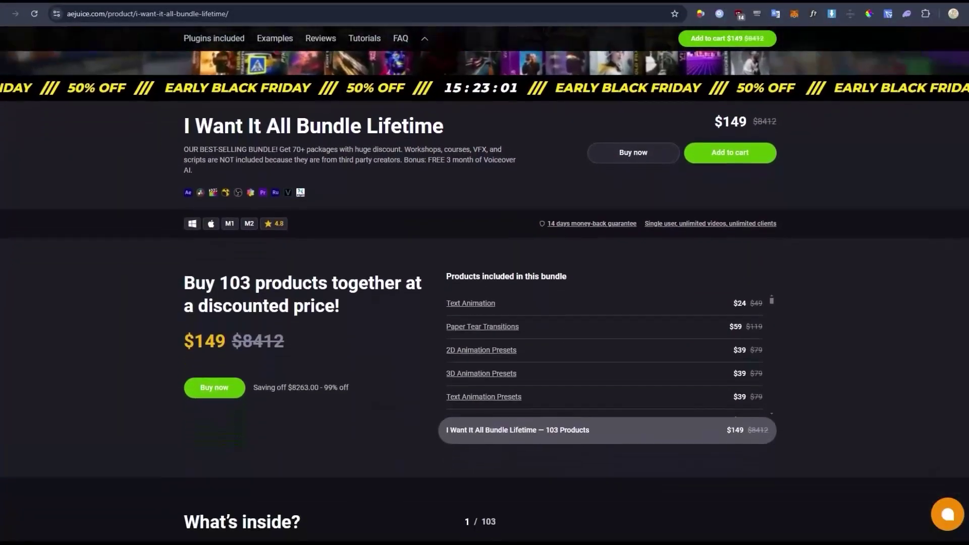
scroll(485, 283, down, 3)
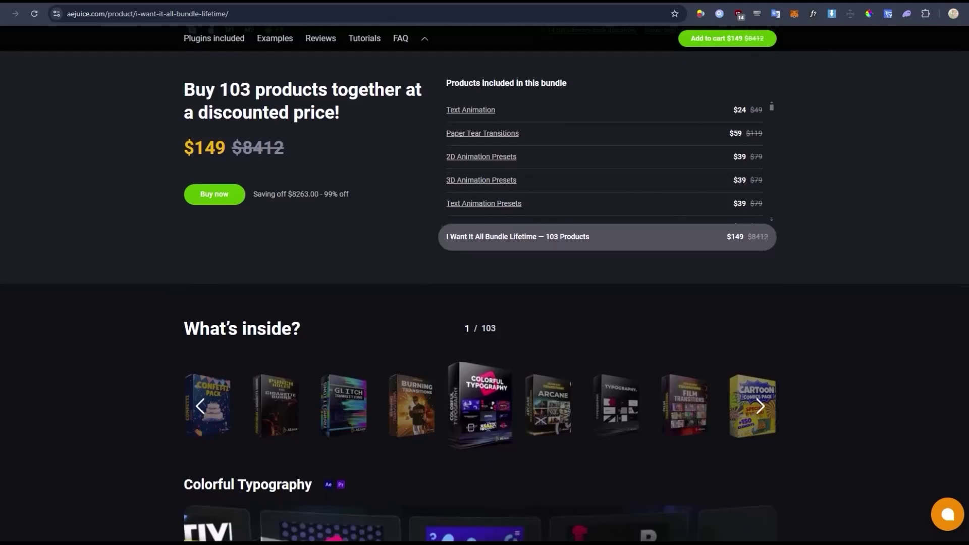
scroll(485, 283, down, 4)
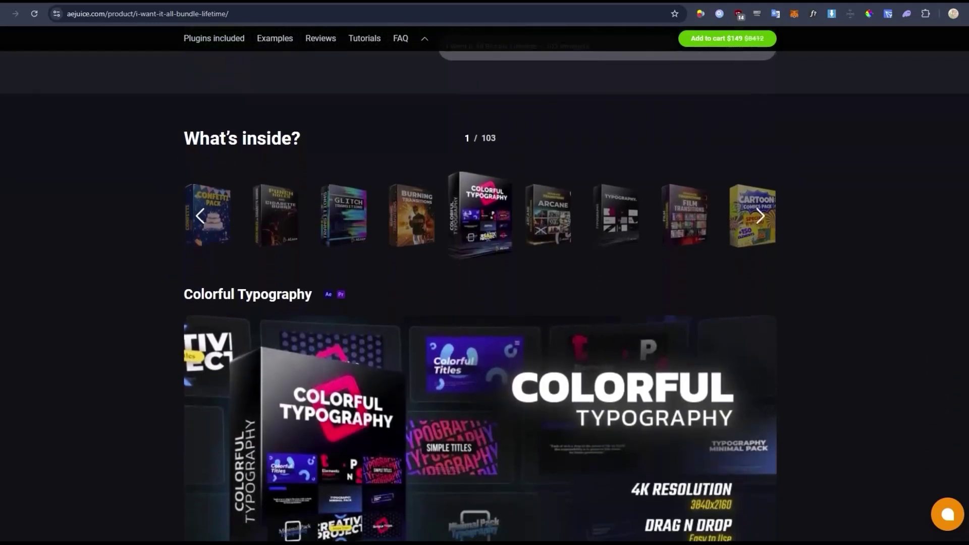
scroll(485, 282, down, 4)
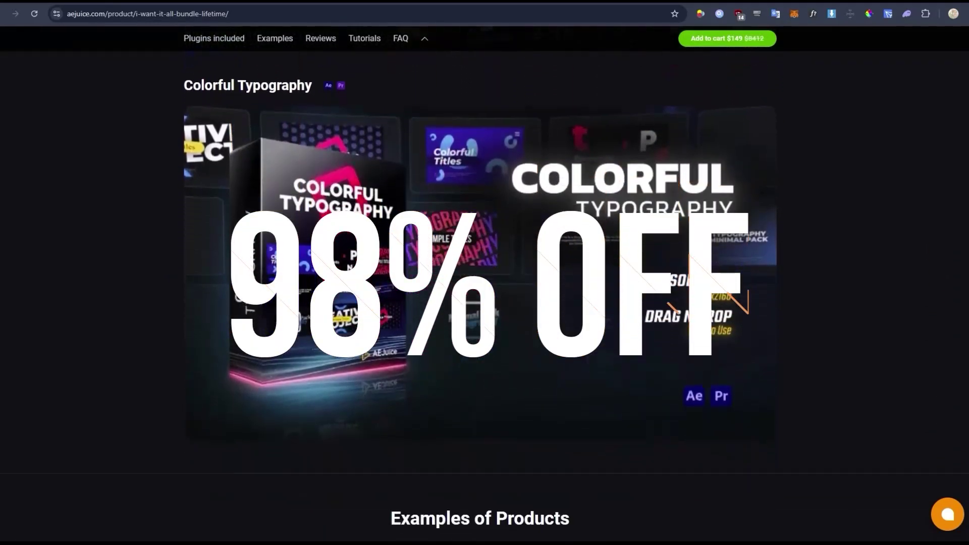
scroll(484, 283, down, 4)
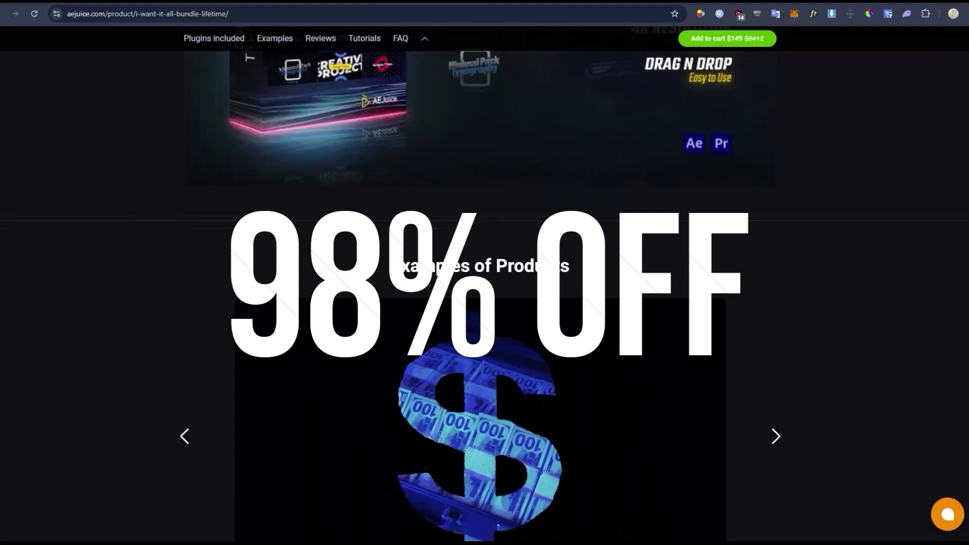
scroll(484, 283, down, 1)
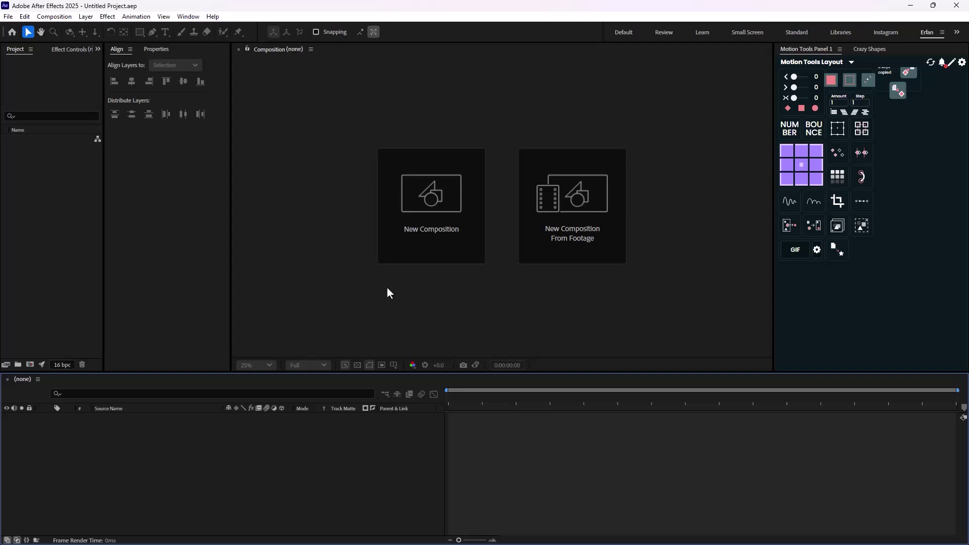
Step: Create a 1080 × 1080 px, 24 fps, five-second composition named Main
click(409, 243)
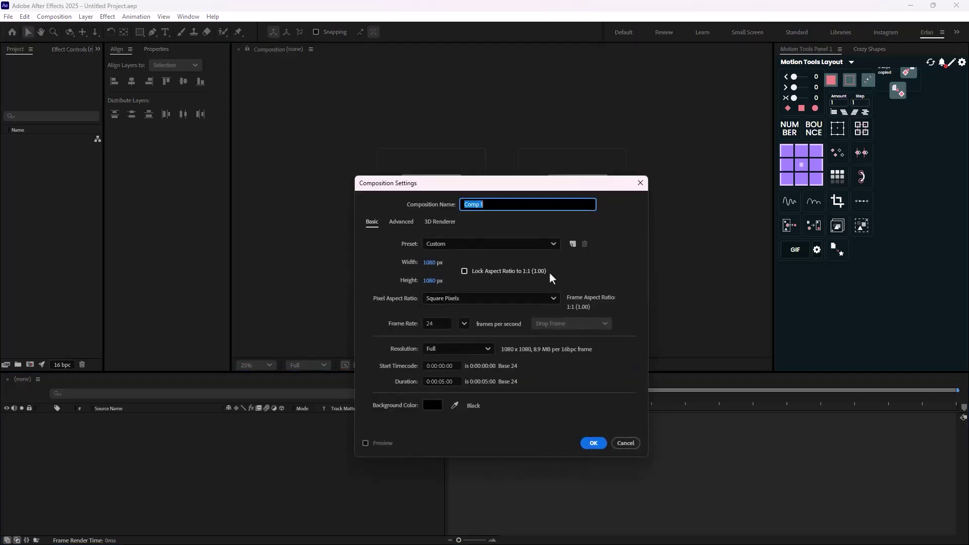
text(Main)
click(592, 444)
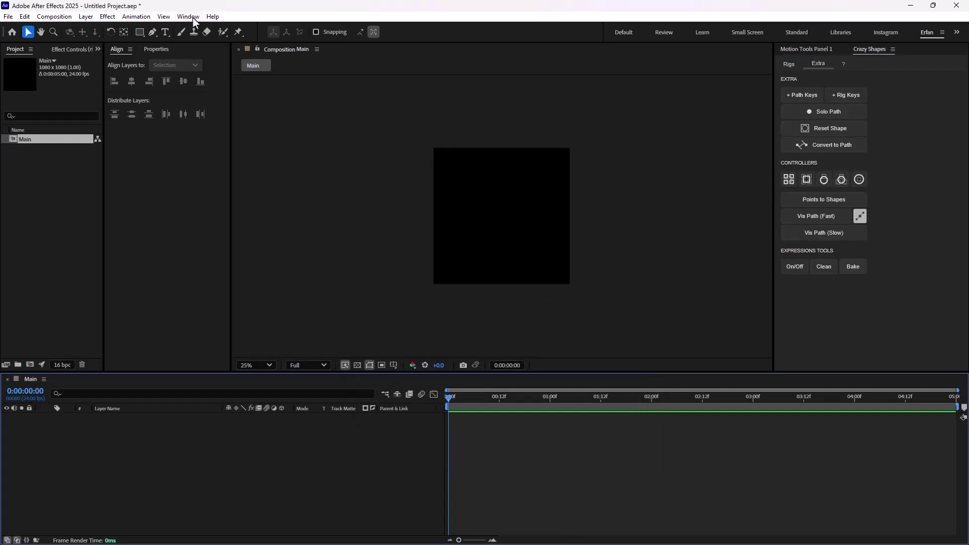
Step: Open AEJuice Pack Manager 4 and reposition its floating window over the composition
click(192, 18)
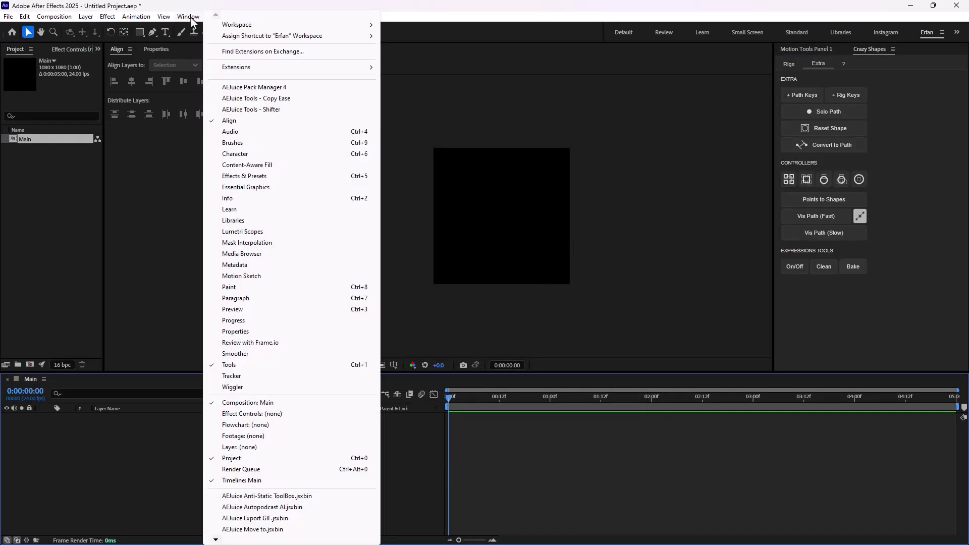
click(252, 88)
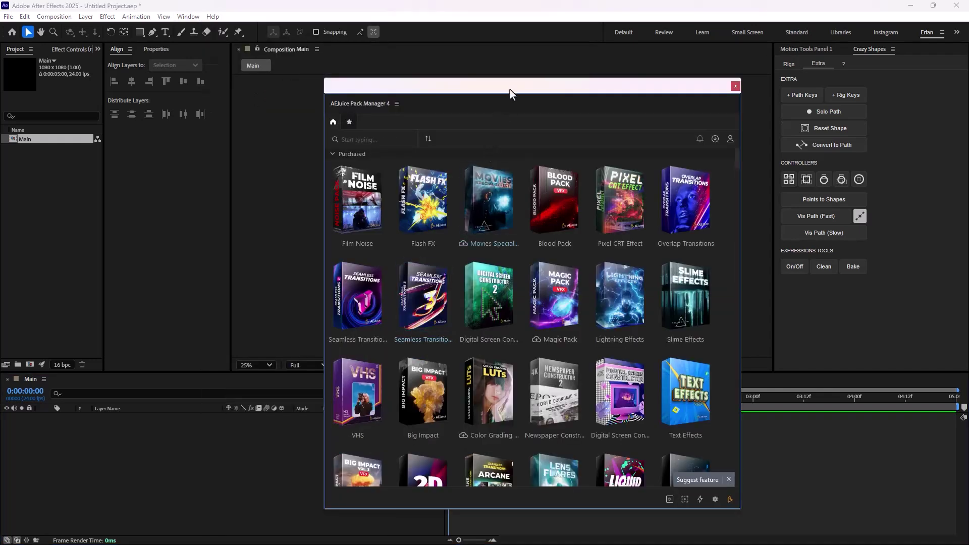
drag(510, 89, 531, 73)
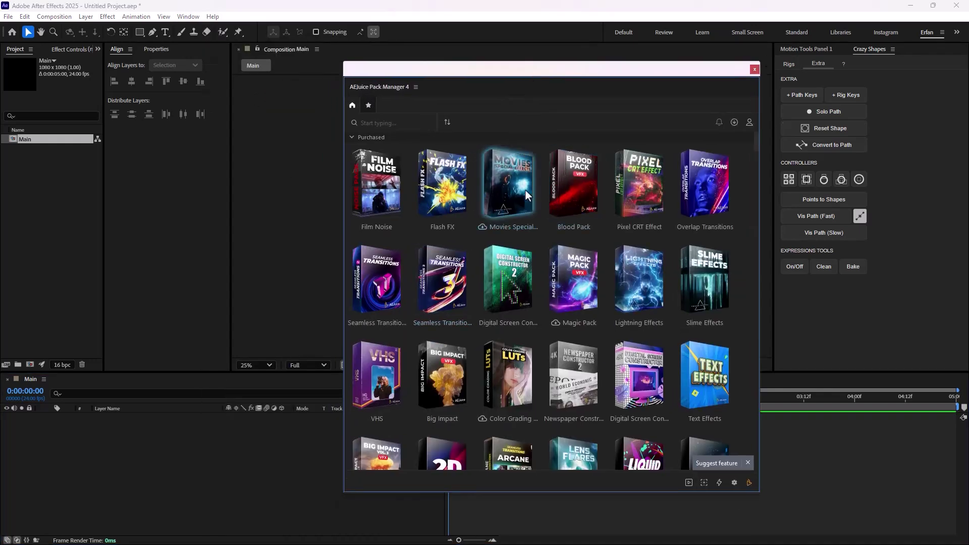
Step: Browse the purchased packs, search them for "texture" and open the Film Textures pack
scroll(537, 199, down, 1)
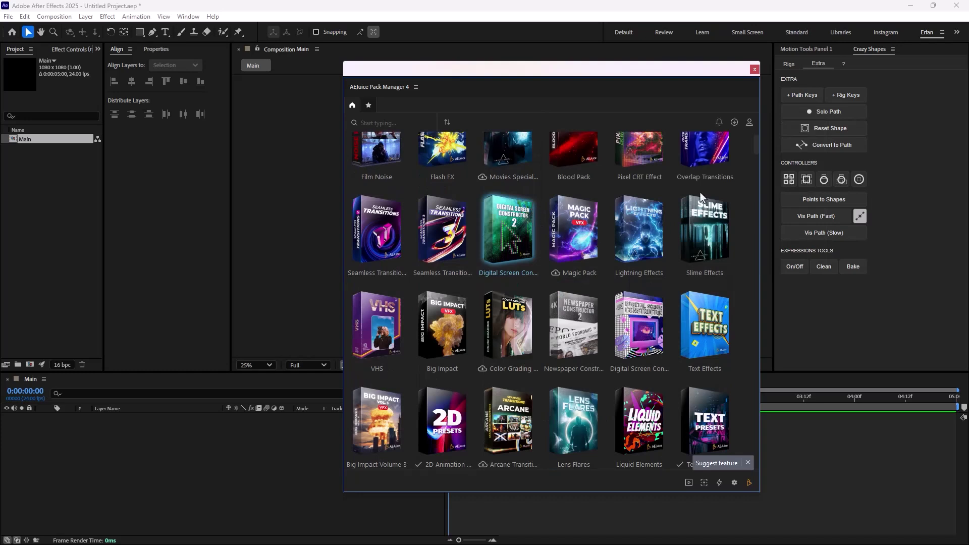
scroll(700, 192, down, 6)
drag(756, 162, 762, 208)
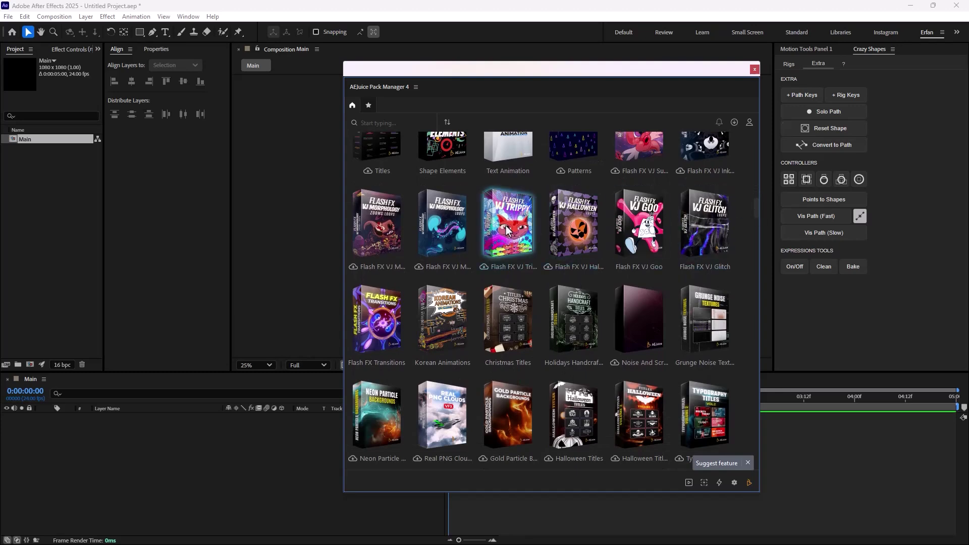
mouse_move(507, 231)
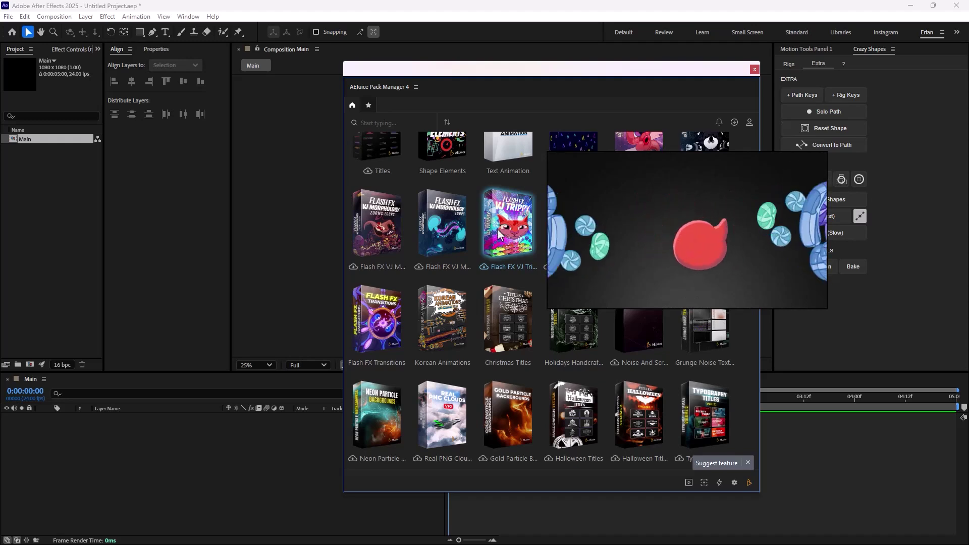
scroll(508, 232, down, 4)
scroll(665, 327, up, 4)
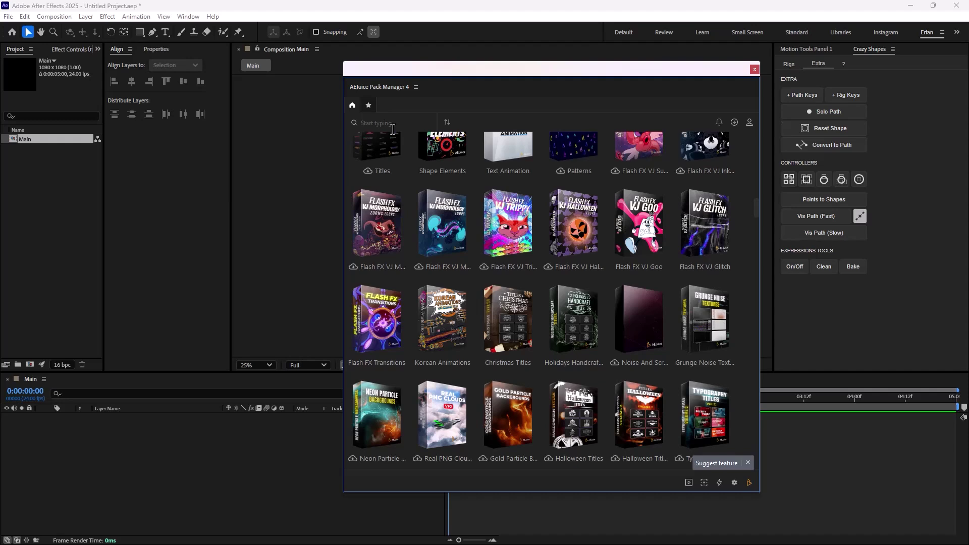
text(tex)
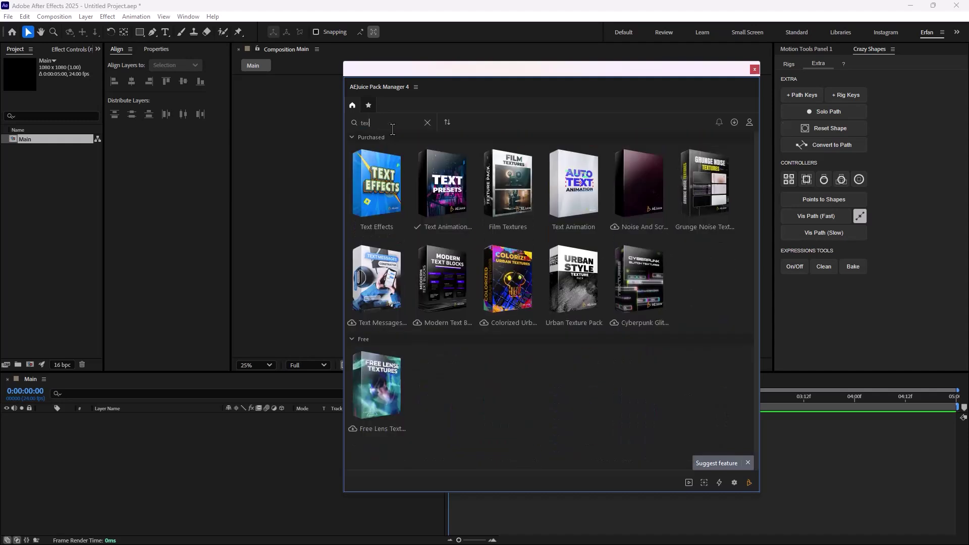
text(ture)
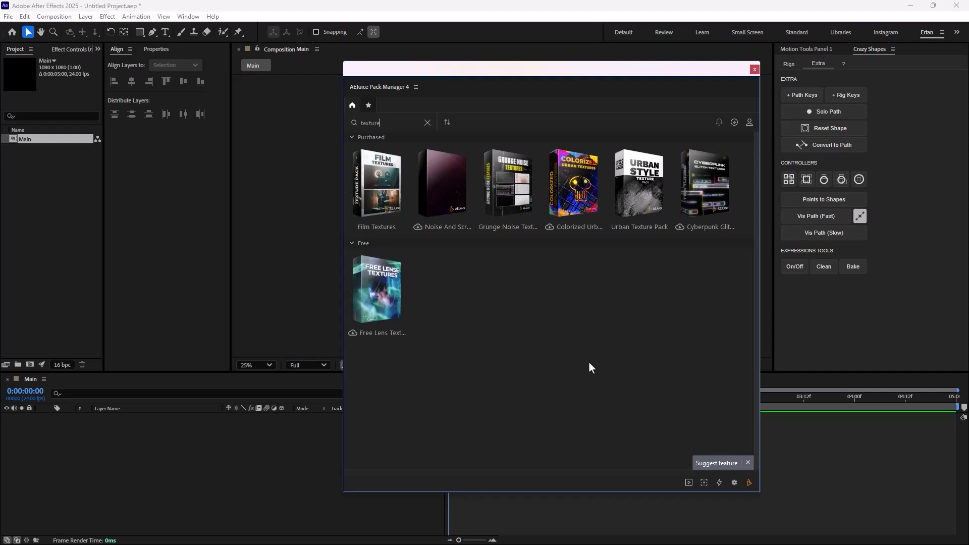
click(386, 195)
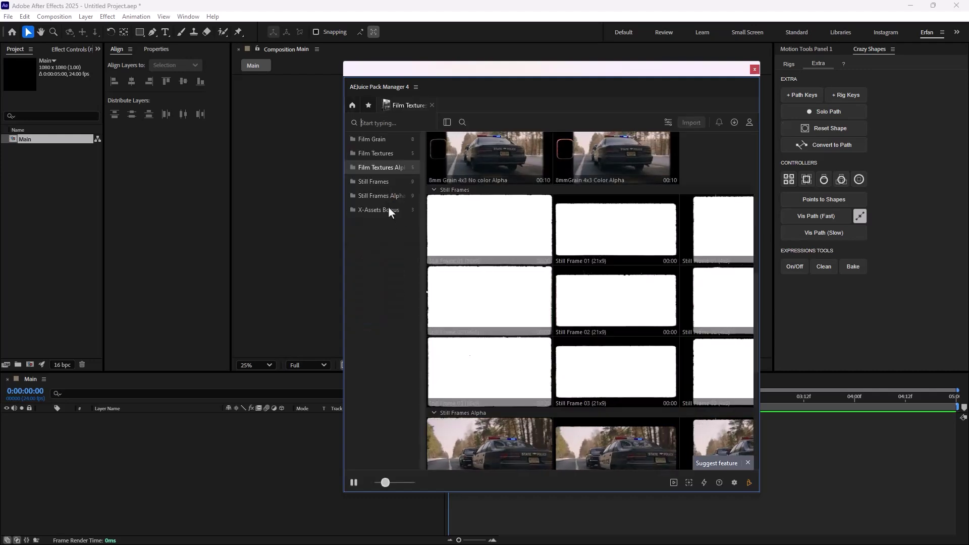
Step: Import Still Frame 02 (16x9) from the Still Frames category into the Main composition and move the pack manager window aside
scroll(519, 216, down, 8)
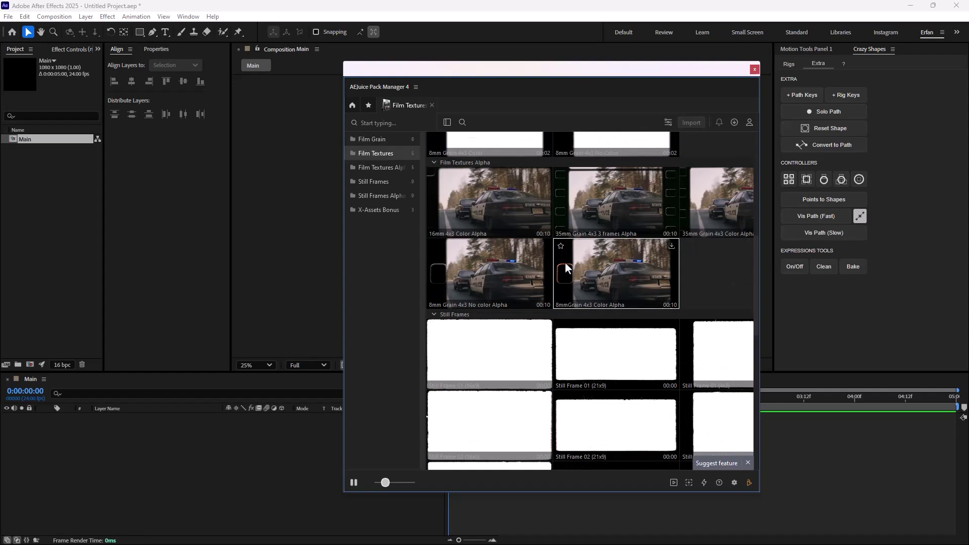
scroll(567, 268, down, 2)
scroll(525, 248, up, 10)
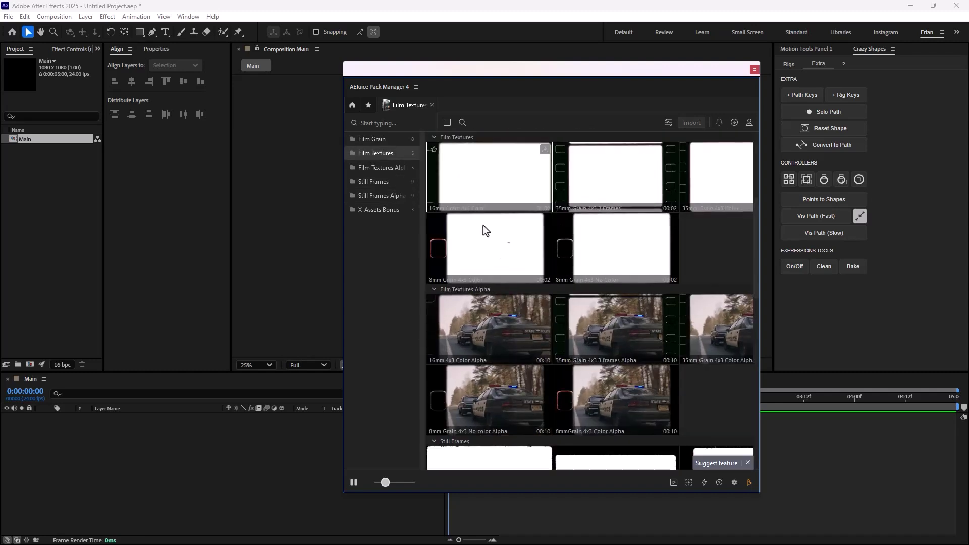
click(389, 196)
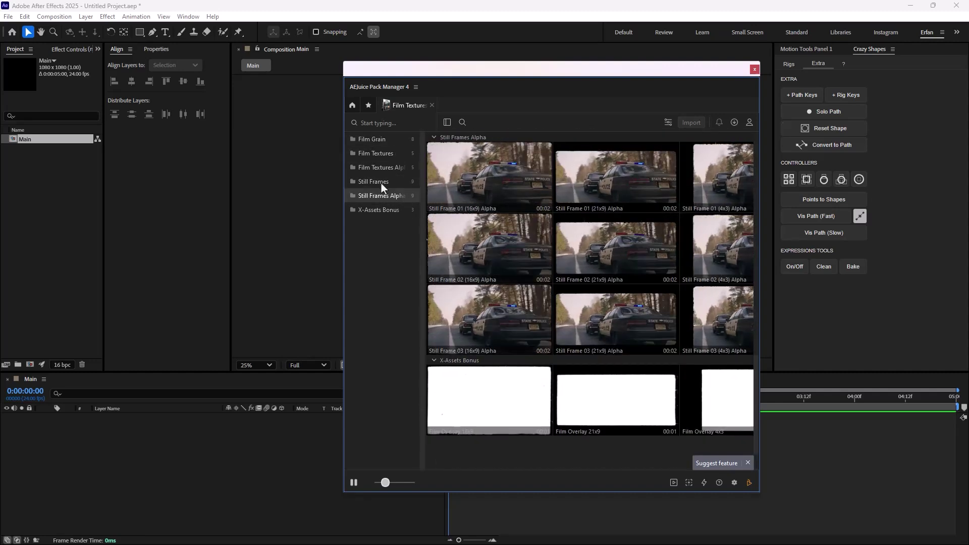
click(385, 183)
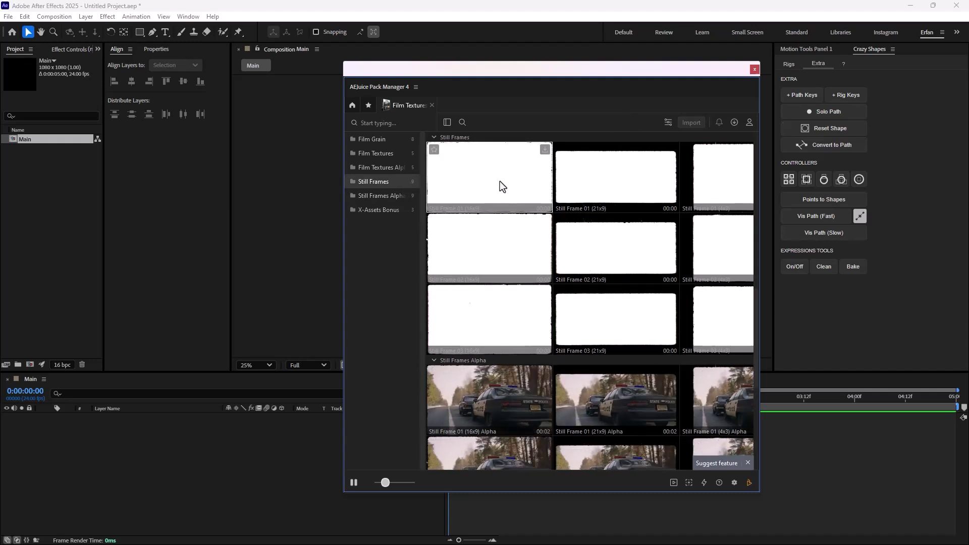
click(498, 243)
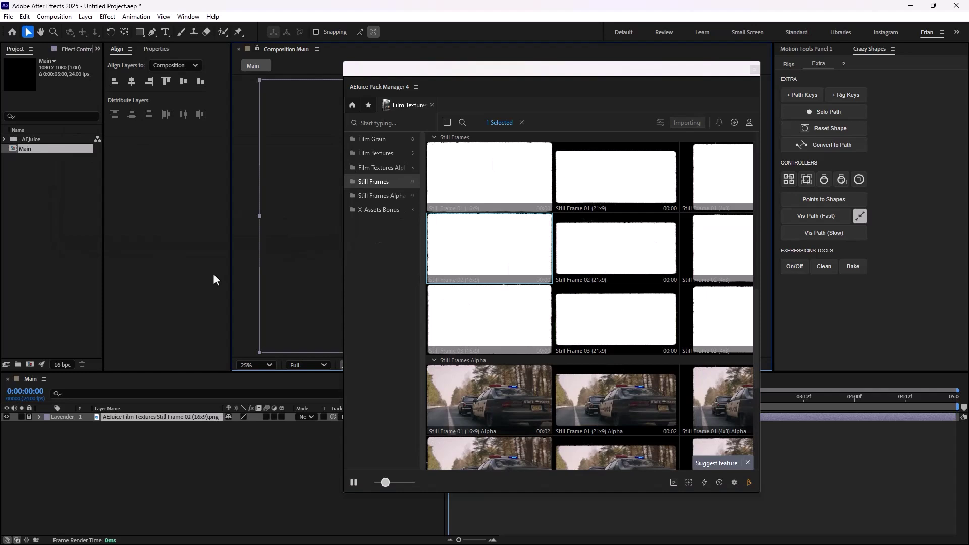
drag(720, 70, 823, 120)
drag(664, 122, 804, 133)
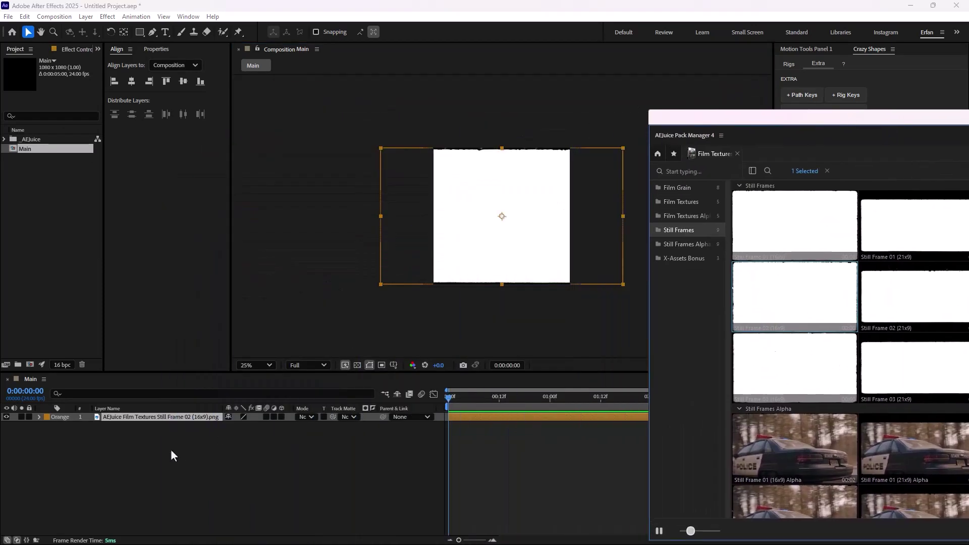
Step: Set the still frame layer's scale to 25% horizontally and 47% vertically so it fits inside the square composition
key(s)
mouse_move(241, 426)
mouse_down()
mouse_move(222, 427)
mouse_move(264, 427)
mouse_move(239, 427)
mouse_up()
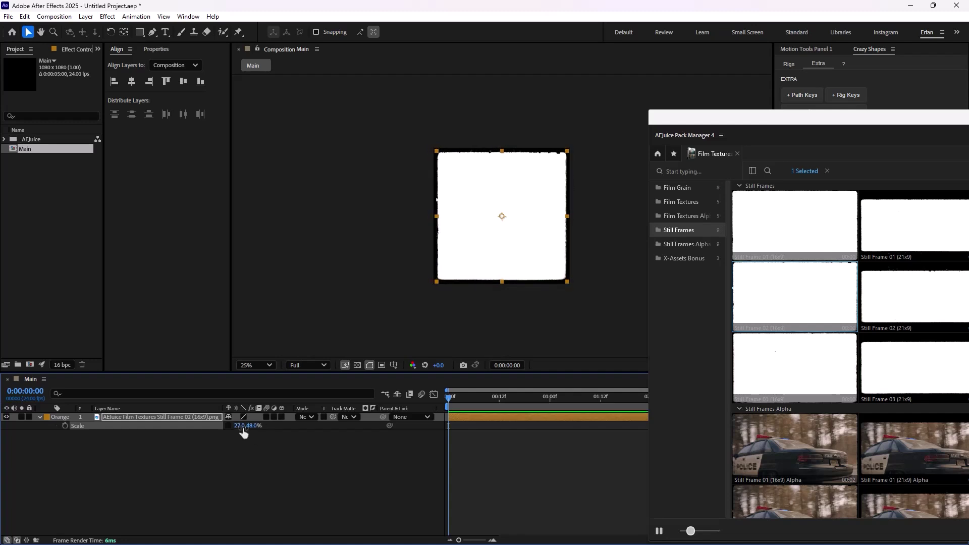
text(50)
key(Return)
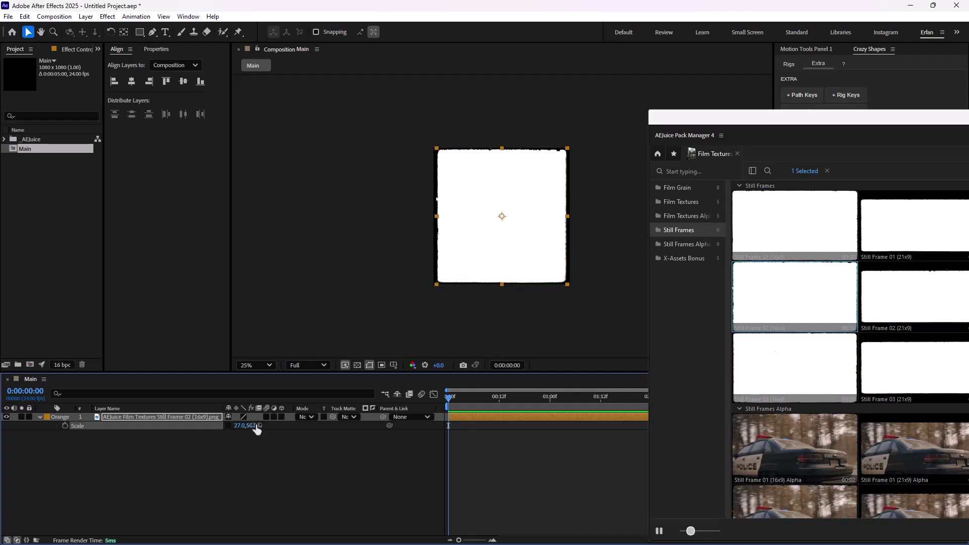
text(25)
key(Return)
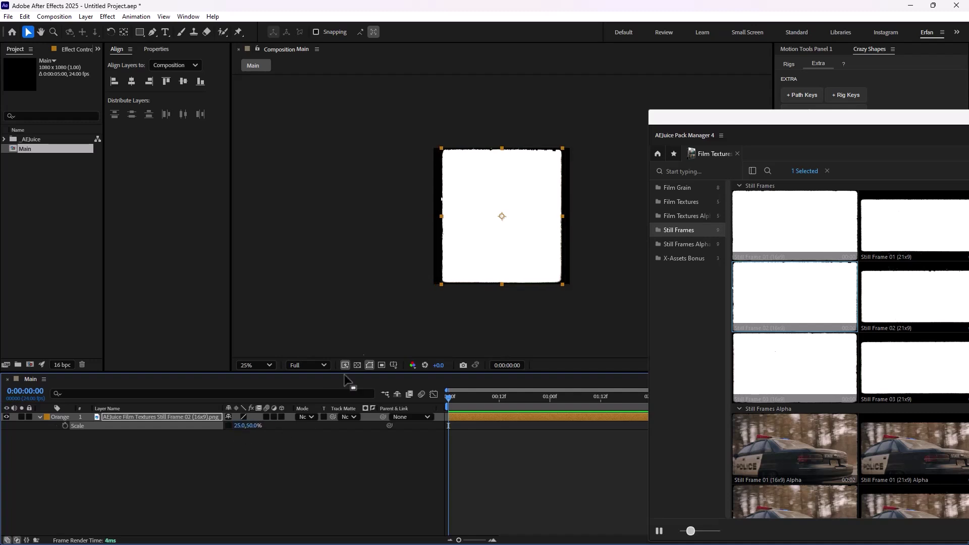
drag(251, 426, 260, 437)
click(288, 460)
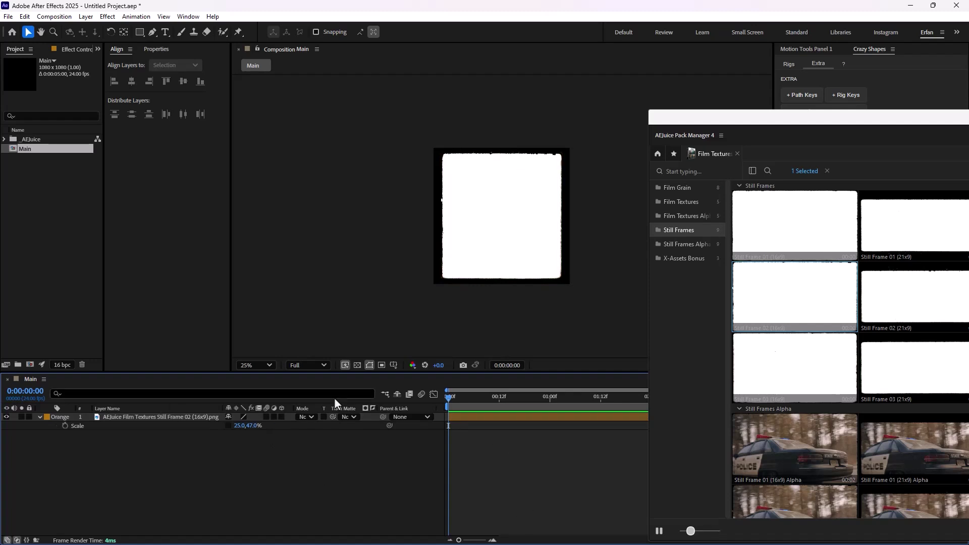
Step: Apply the Tint effect to the Still Frame 02 layer
click(193, 418)
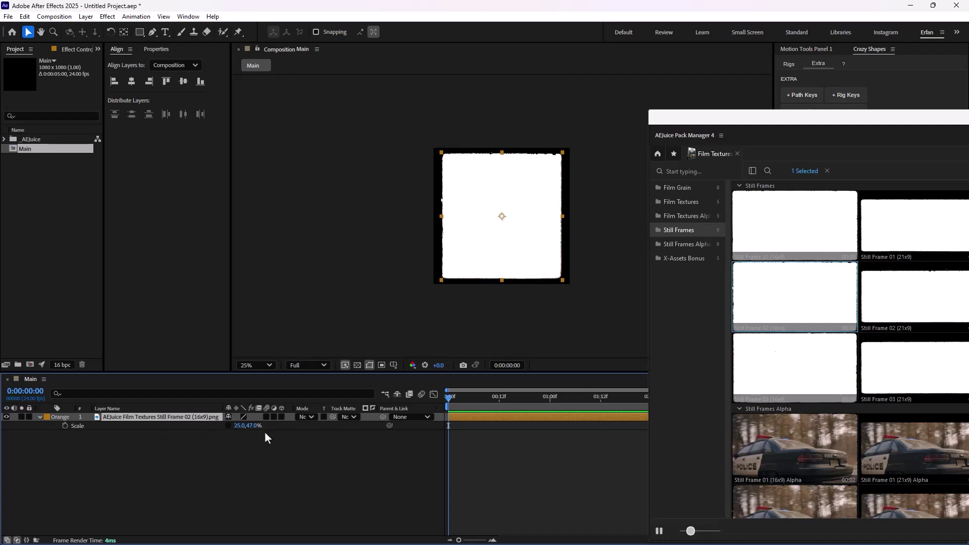
key(ctrl+space)
text(tint)
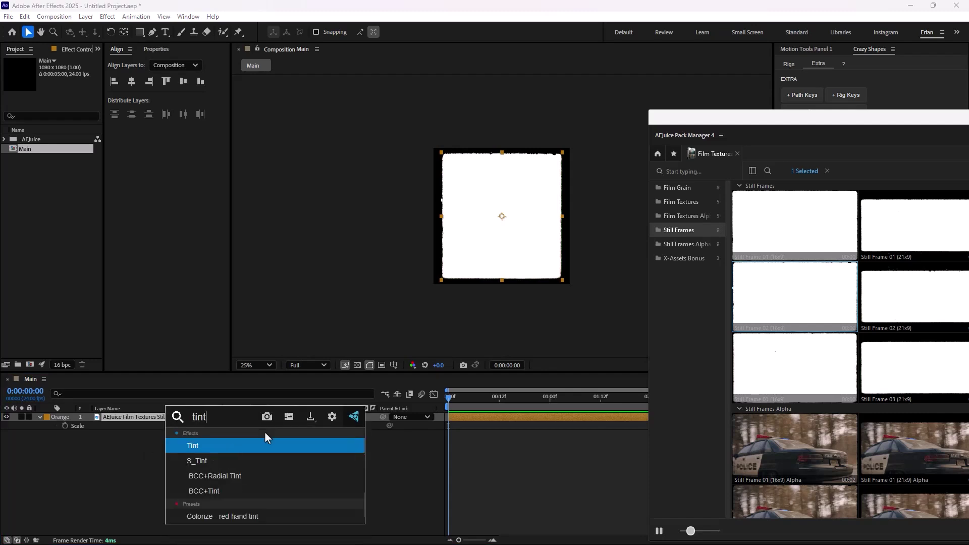
key(Return)
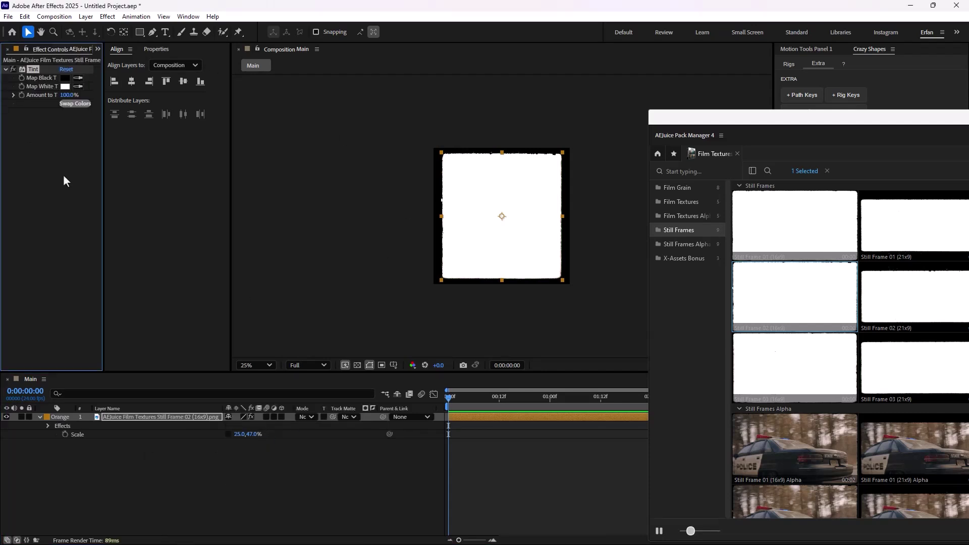
Step: Set the Tint effect's Map White To color to purple 4E05C7
click(65, 87)
click(597, 401)
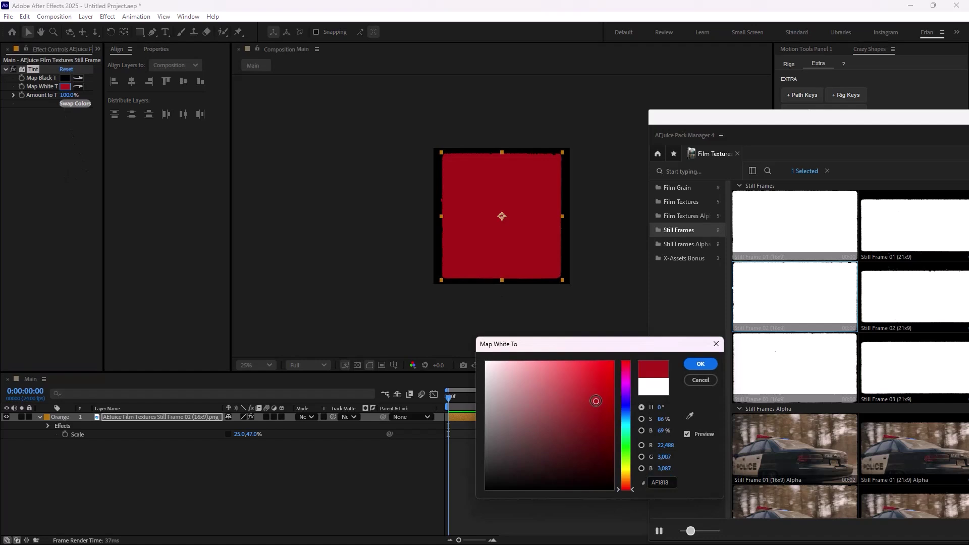
drag(628, 400, 611, 389)
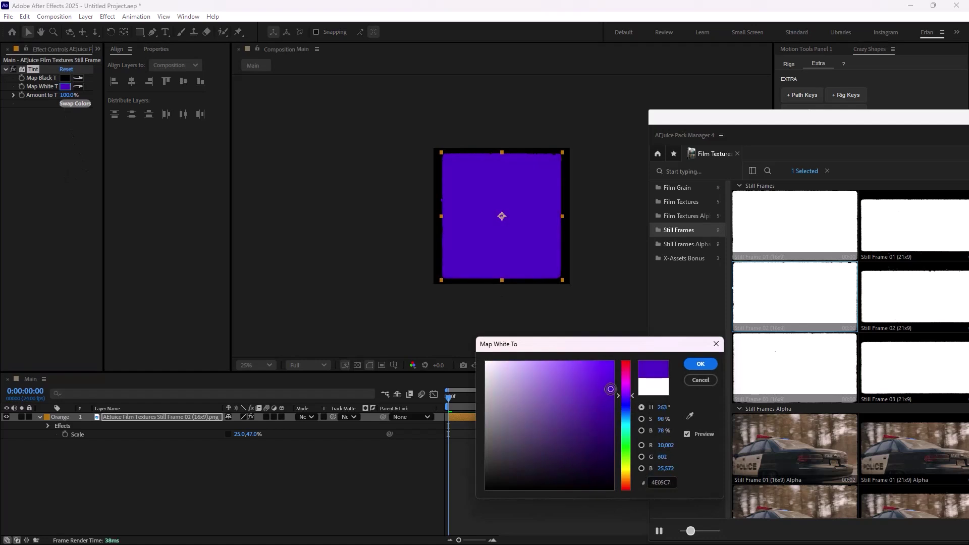
click(701, 364)
Step: Set the Tint effect's Map Black To color to white FFFFFF
click(65, 78)
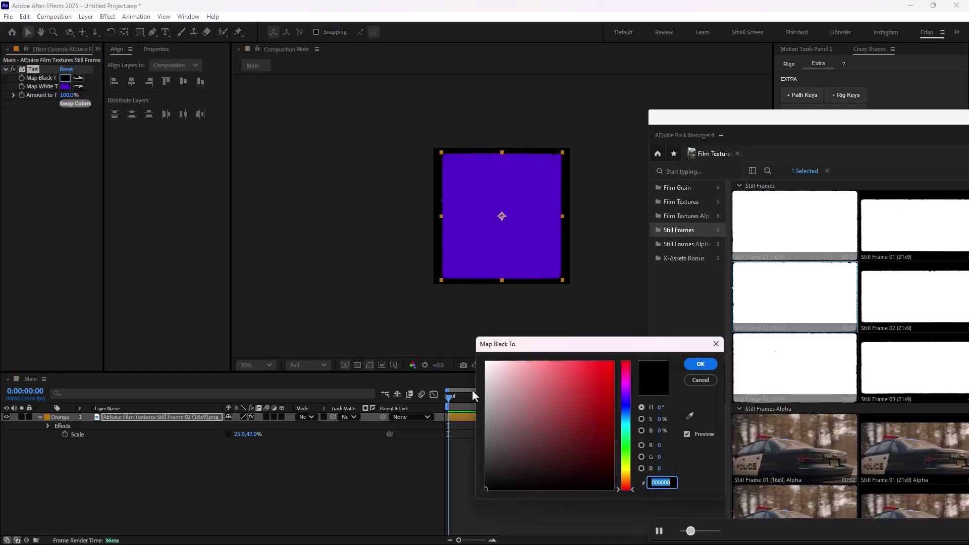
click(503, 374)
drag(503, 373, 486, 362)
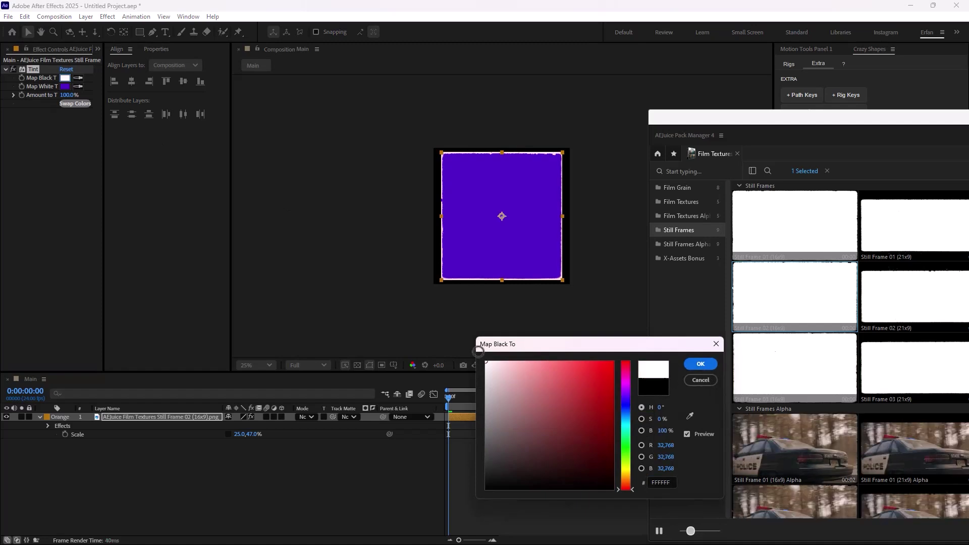
click(701, 364)
Step: Increase the still frame layer's scale to 26% horizontally and 48% vertically
drag(236, 434, 251, 434)
scroll(457, 294, up, 2)
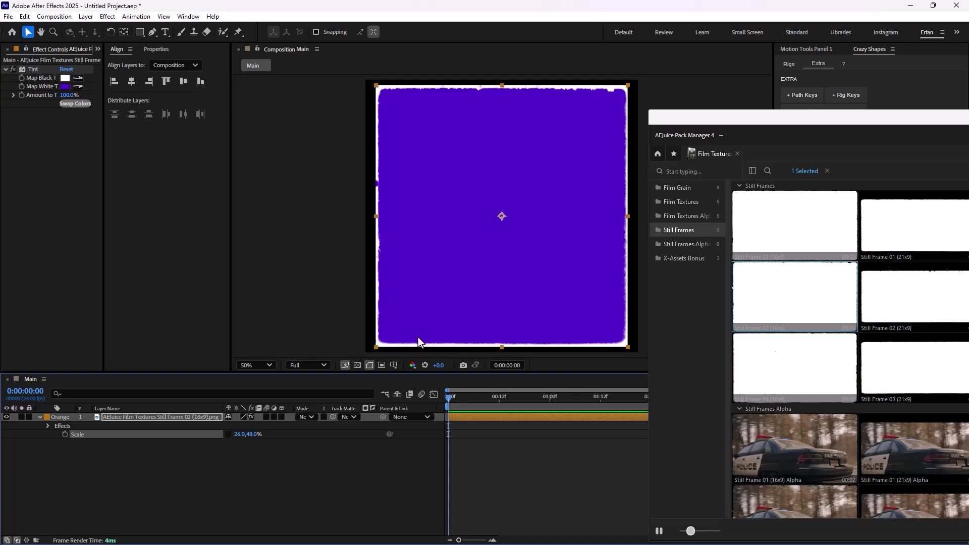
scroll(505, 303, down, 2)
Step: Create a white 1080 × 1080 px solid and place it beneath the still frame layer
click(276, 464)
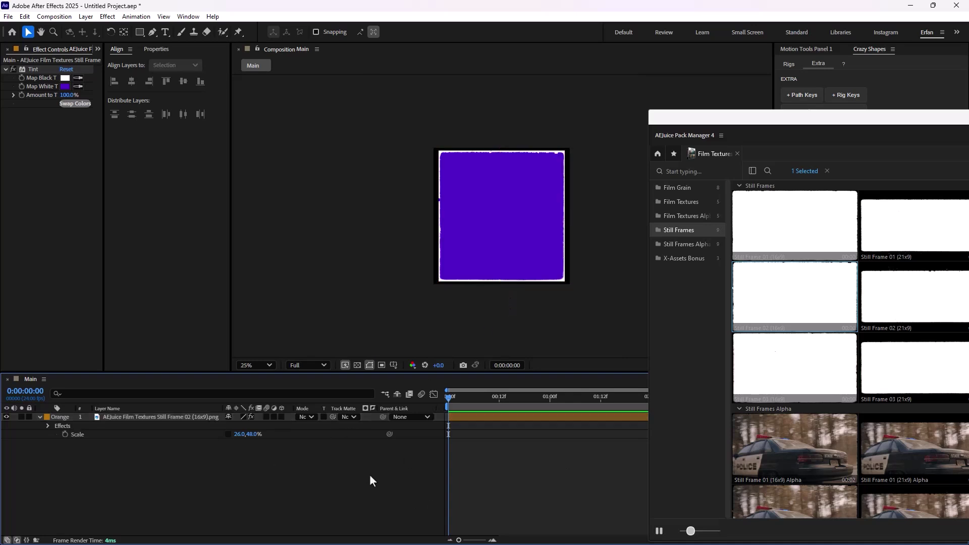
key(ctrl+y)
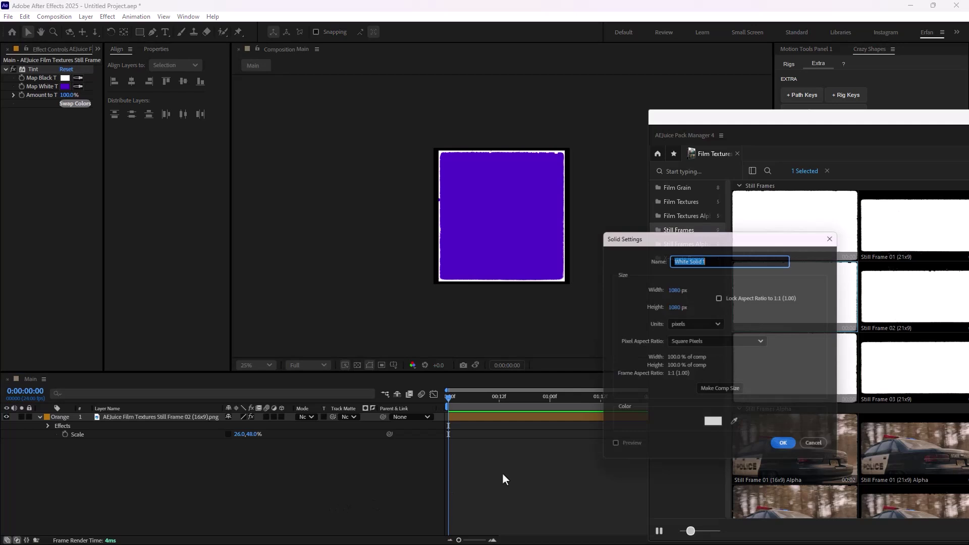
click(787, 448)
drag(132, 417, 159, 449)
key(ctrl+space)
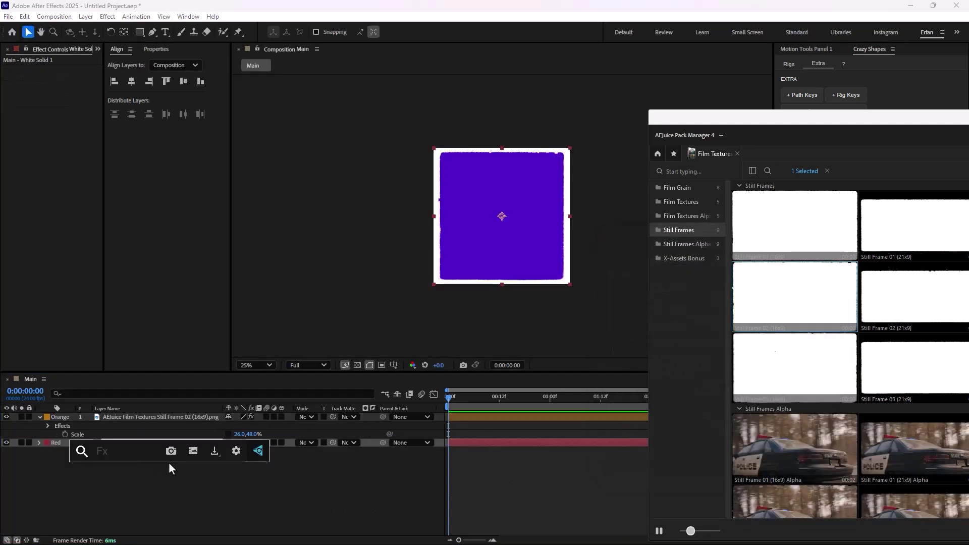
text(fi)
key(BackSpace)
key(BackSpace)
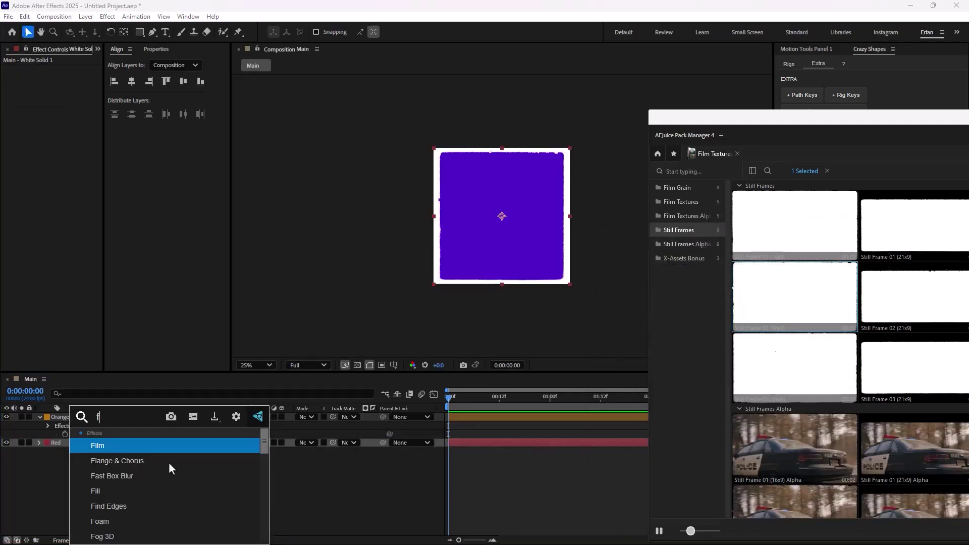
text(fill)
key(Return)
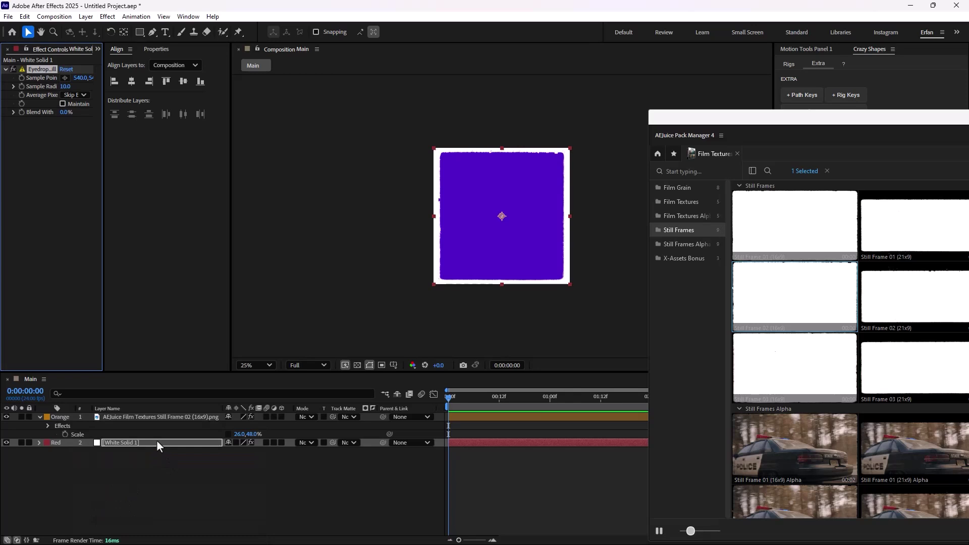
key(ctrl+z)
Step: Apply the Fill effect to the white solid and set its color to dark grey 1D1C1C
key(ctrl+space)
text(fill)
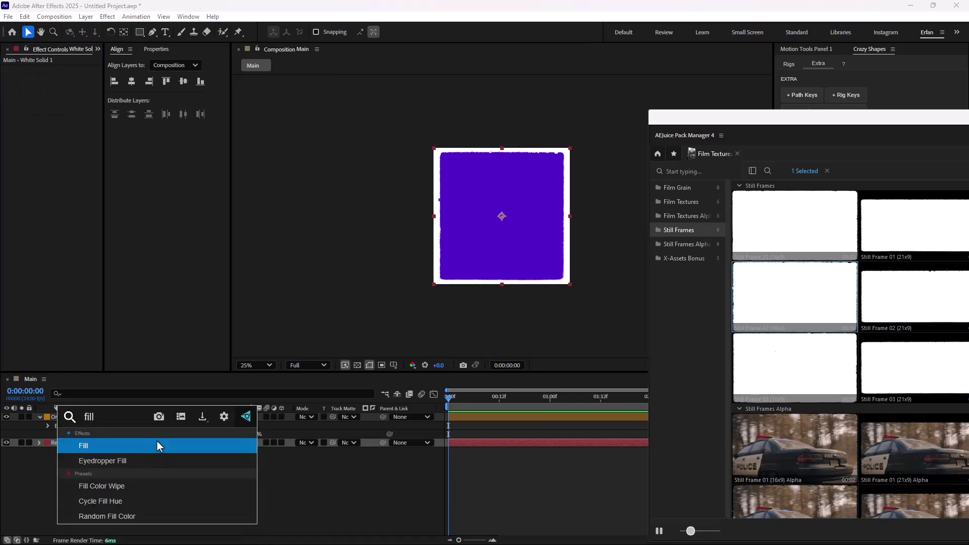
key(Return)
click(65, 94)
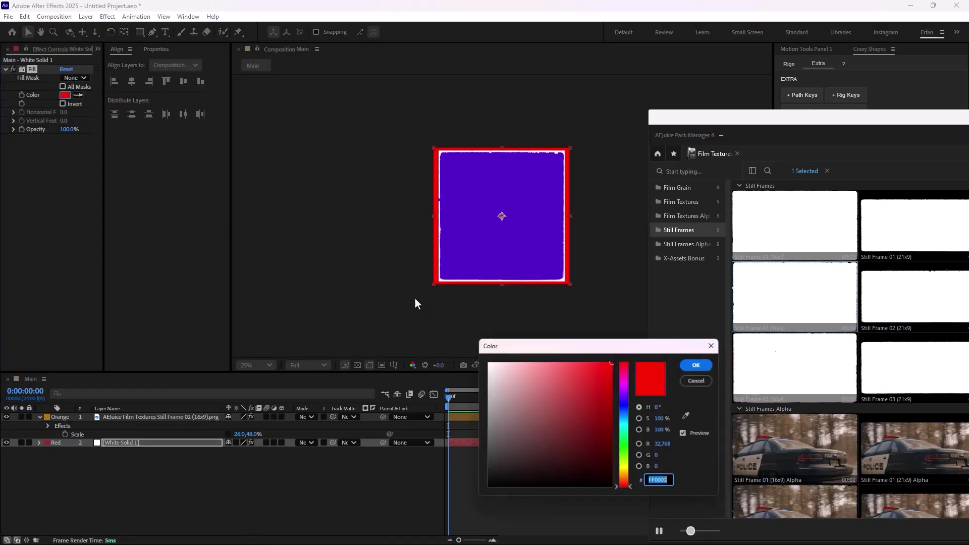
drag(490, 404, 489, 476)
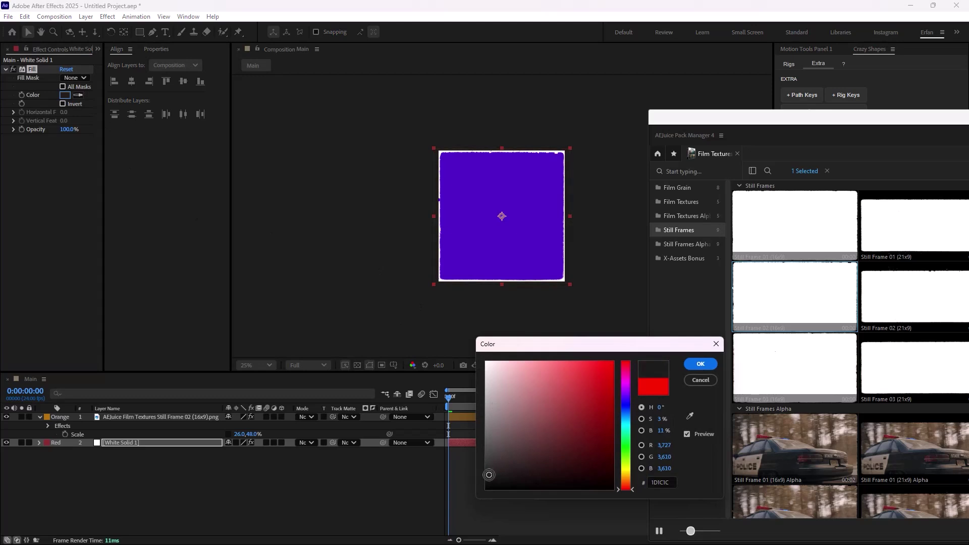
click(701, 364)
key(period)
key(comma)
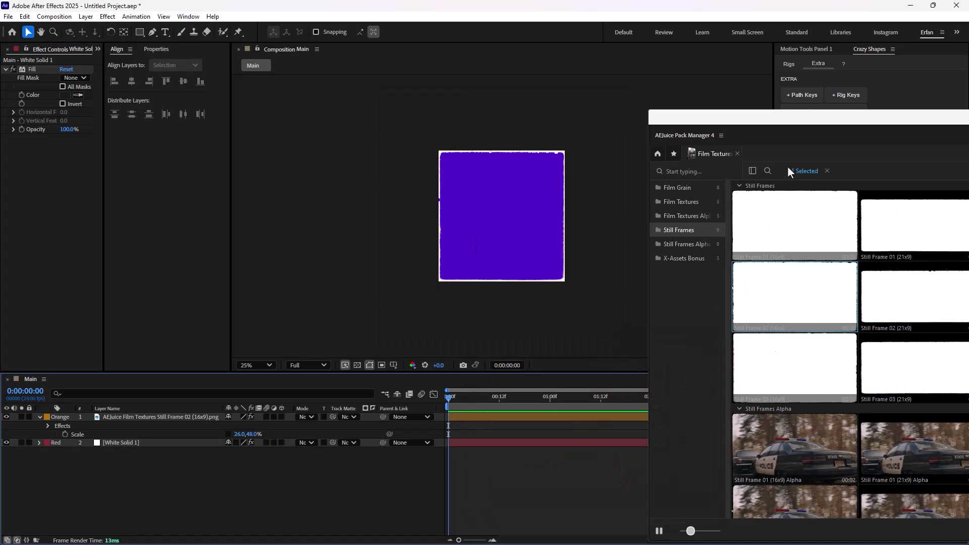
Step: Dock the floating AEJuice Pack Manager window in the same panel group as Crazy Shapes
drag(787, 123, 924, 59)
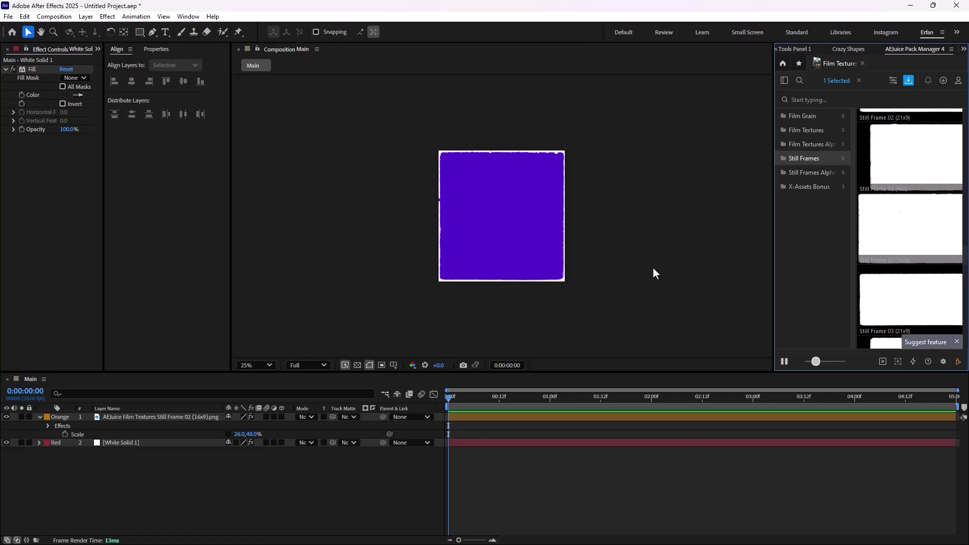
scroll(514, 310, up, 2)
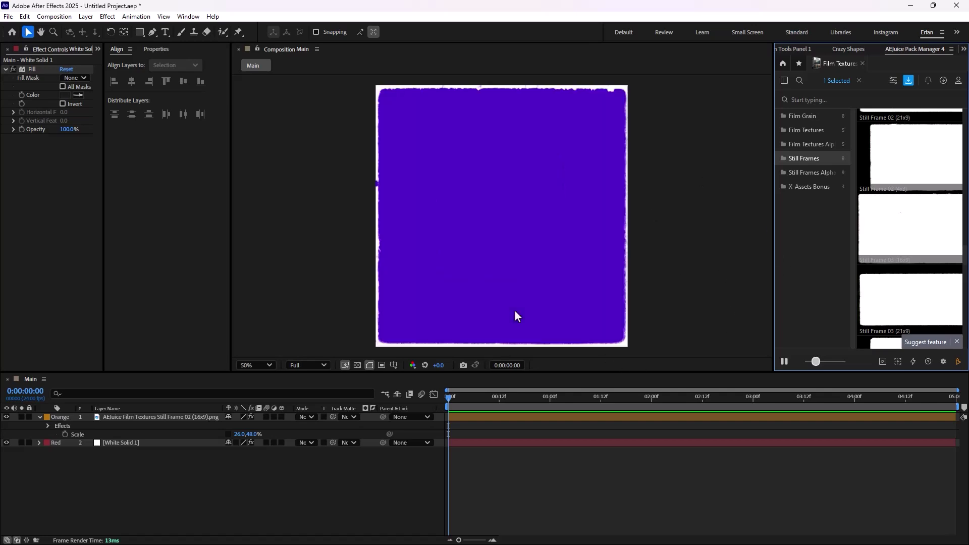
scroll(514, 310, down, 2)
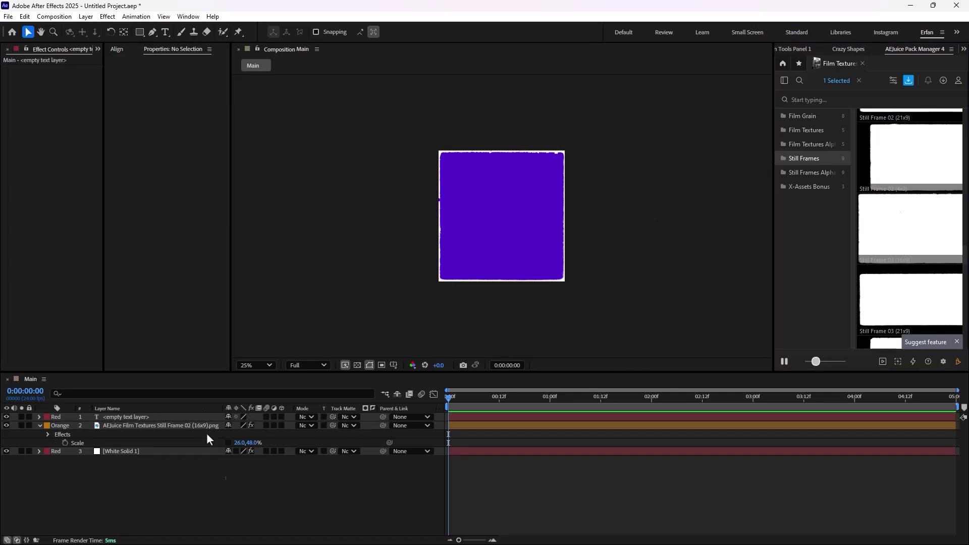
Step: Add a text layer reading FOOL over the purple frame in the composition
click(333, 520)
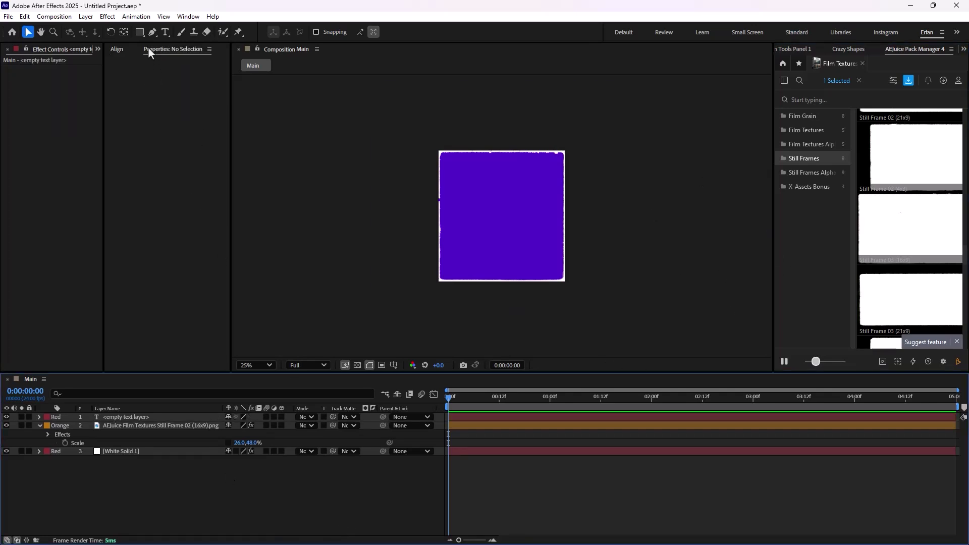
click(164, 32)
click(493, 221)
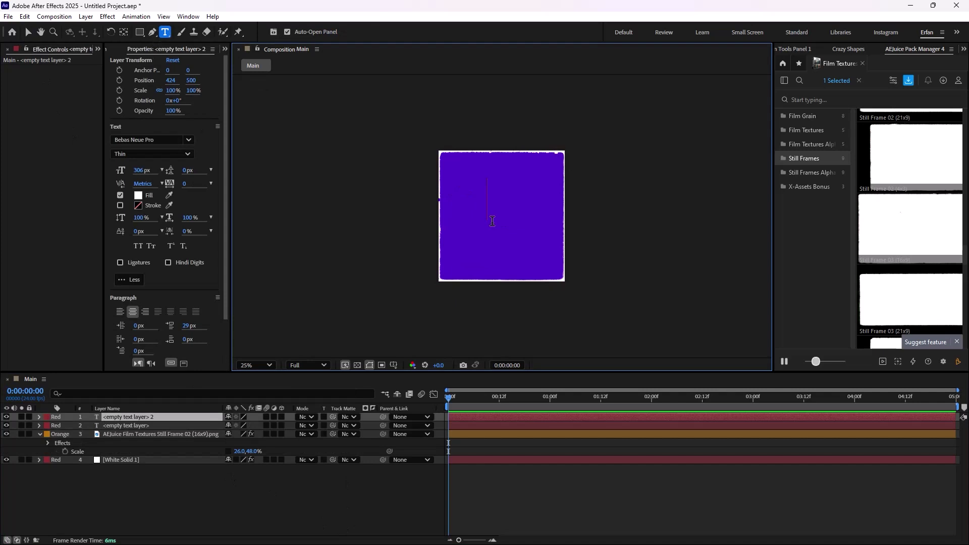
text(FOOL)
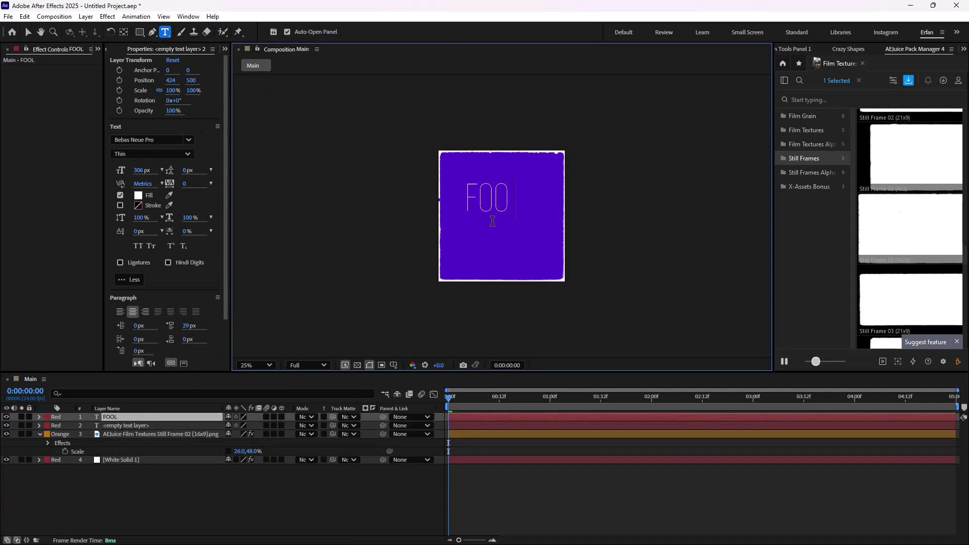
click(28, 32)
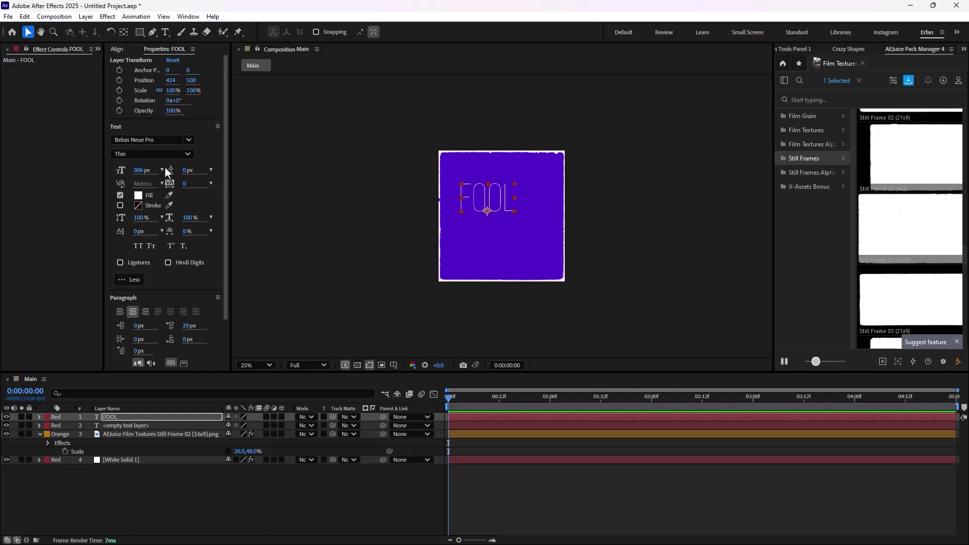
Step: Center the FOOL text layer horizontally and vertically in the composition
click(156, 155)
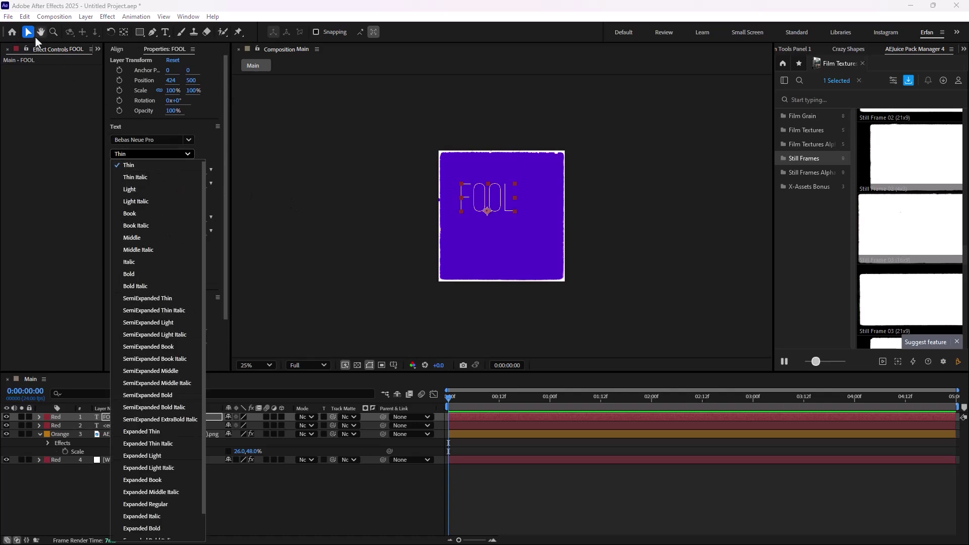
key(Escape)
click(117, 49)
click(131, 82)
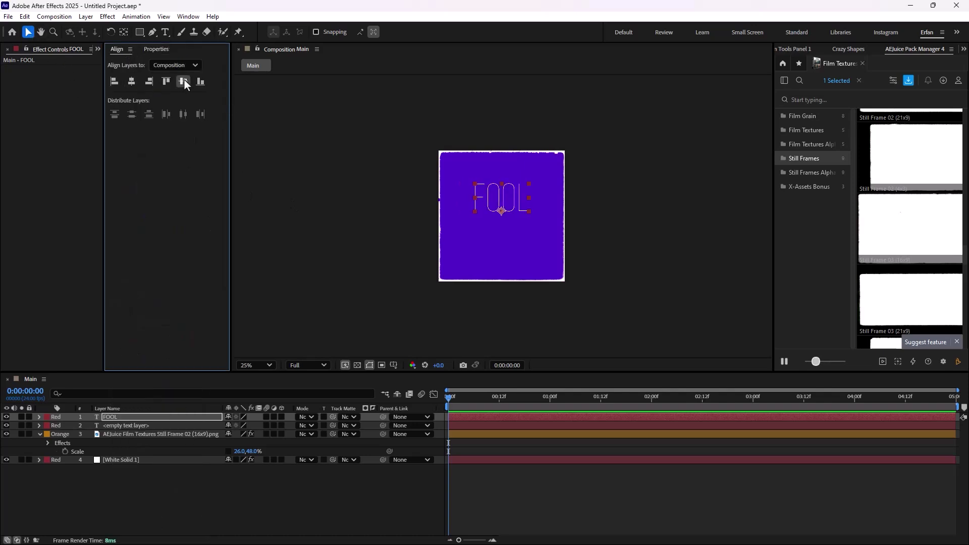
click(183, 81)
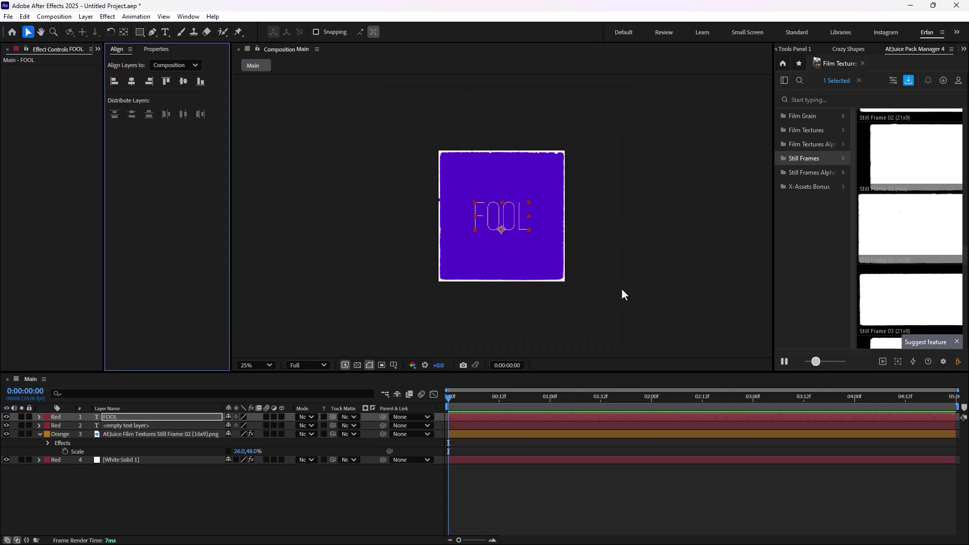
Step: Delete the unused empty text layer beneath the FOOL layer
click(231, 483)
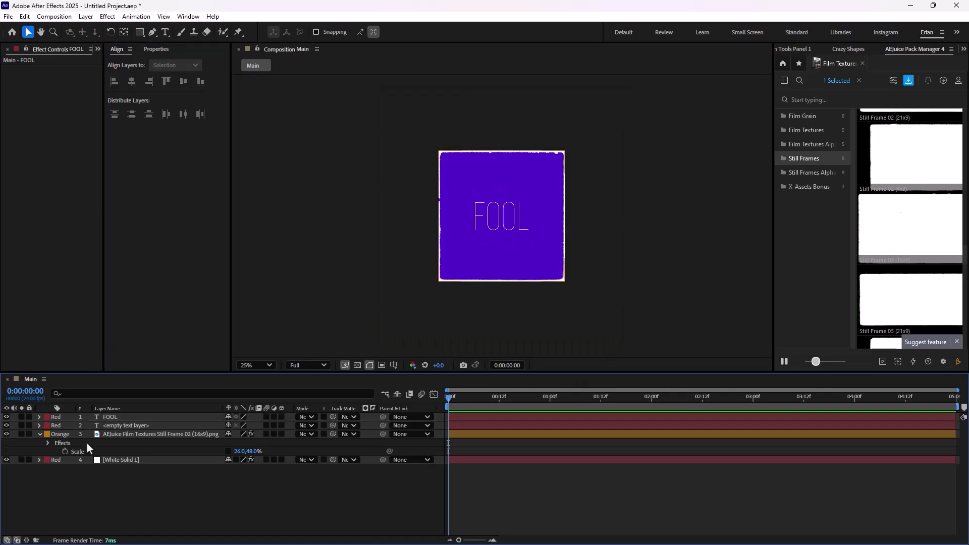
click(121, 425)
key(Delete)
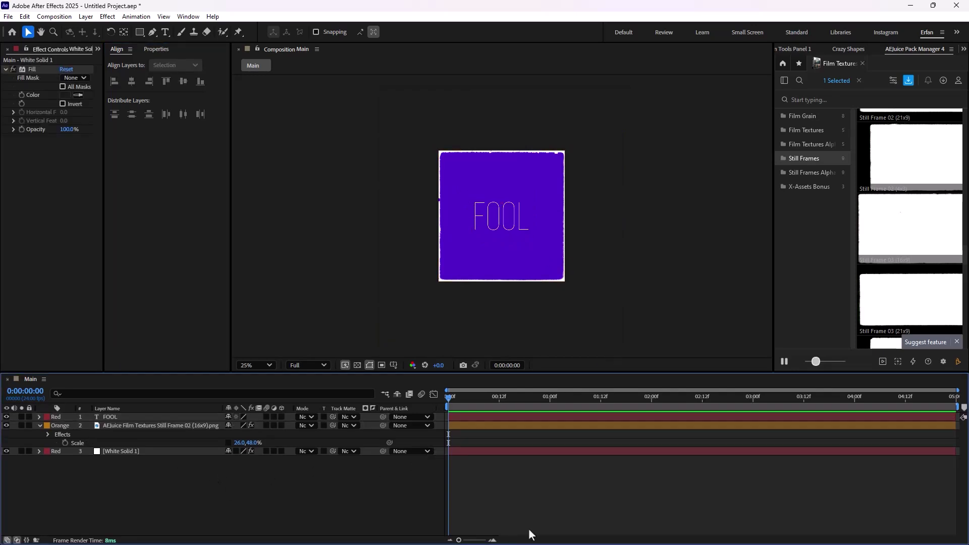
key(period)
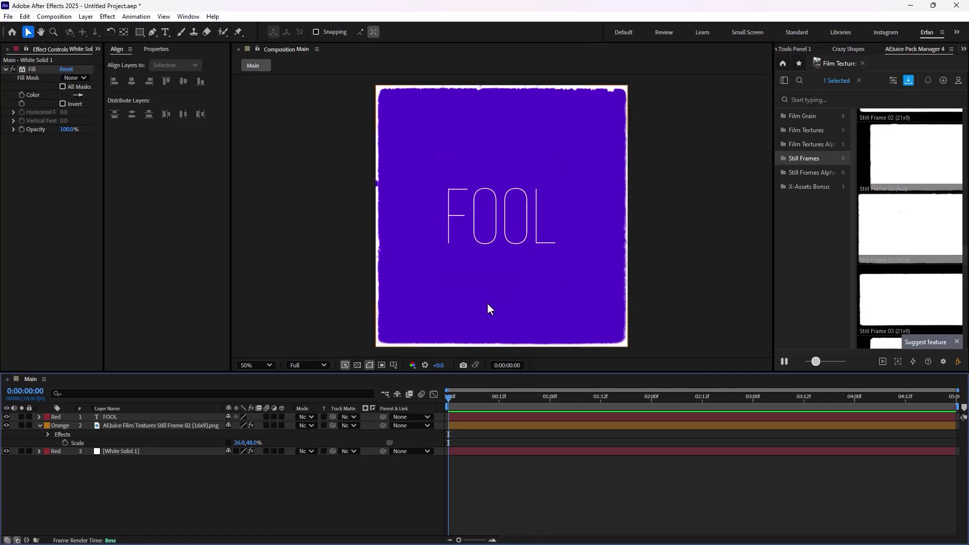
Step: Duplicate the FOOL text layer and solo the copy
click(127, 419)
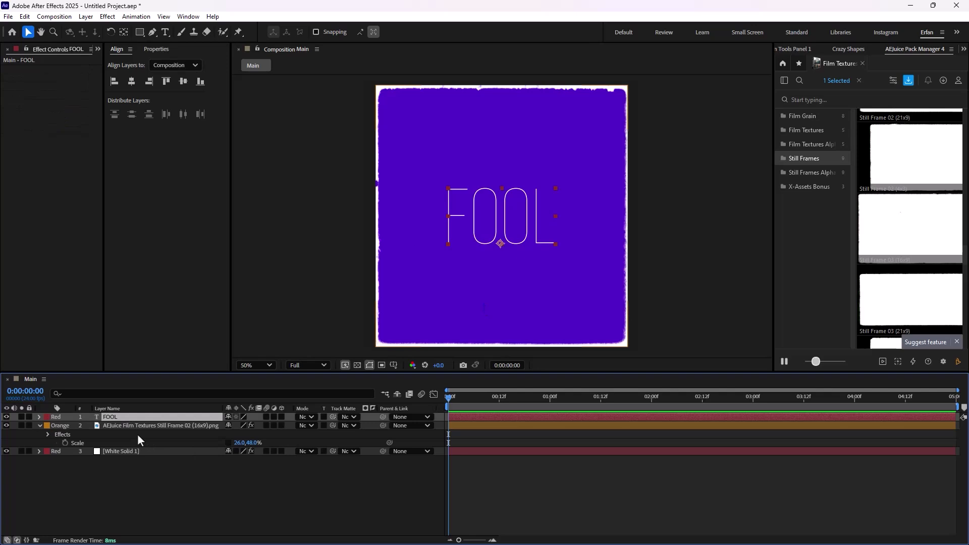
key(ctrl+d)
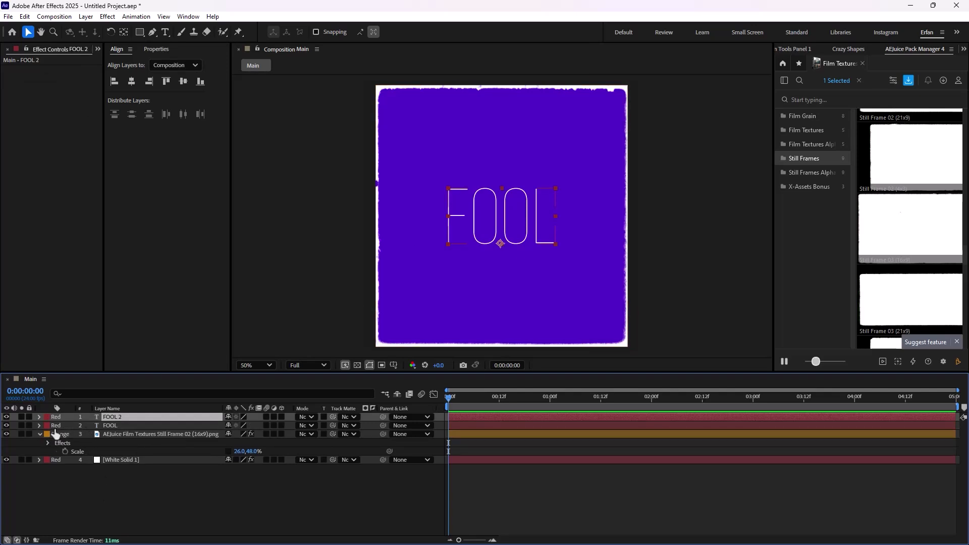
click(28, 417)
click(22, 417)
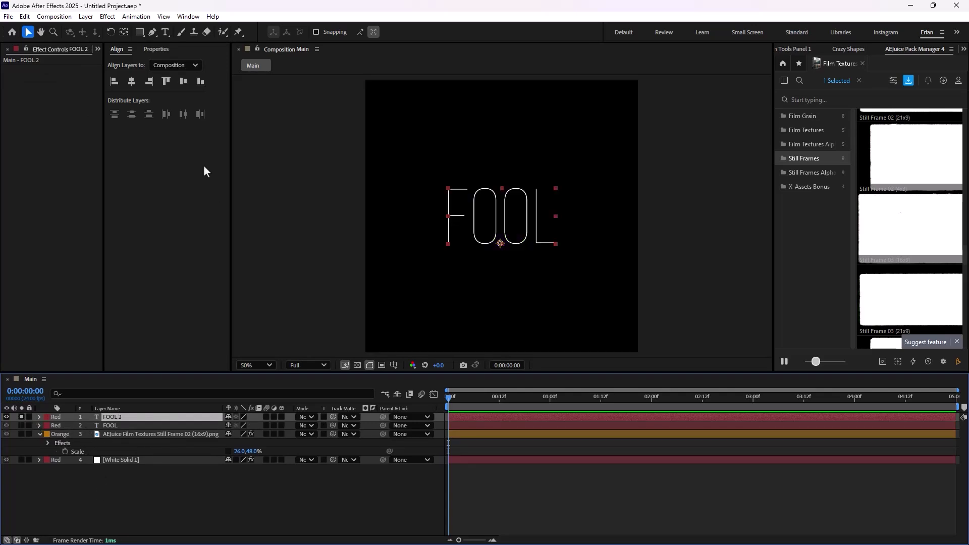
Step: Change the soloed copy's text to FOOOL and set its tracking to -161
double_click(139, 417)
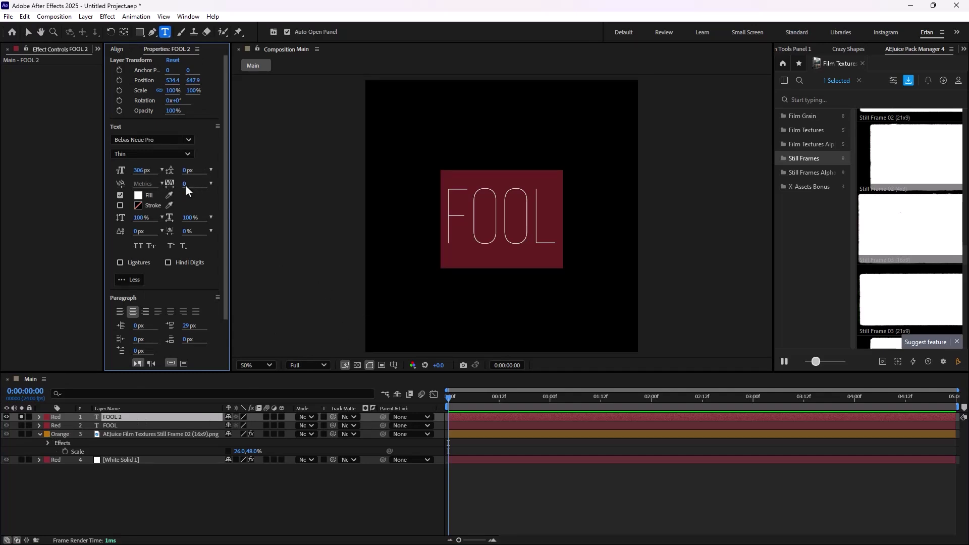
text(FOOOL)
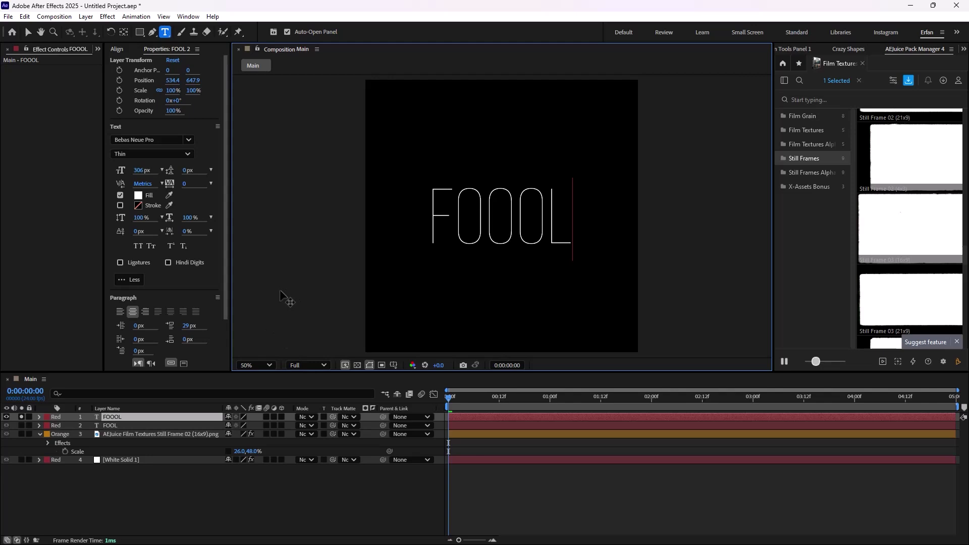
double_click(169, 417)
drag(186, 187, 118, 202)
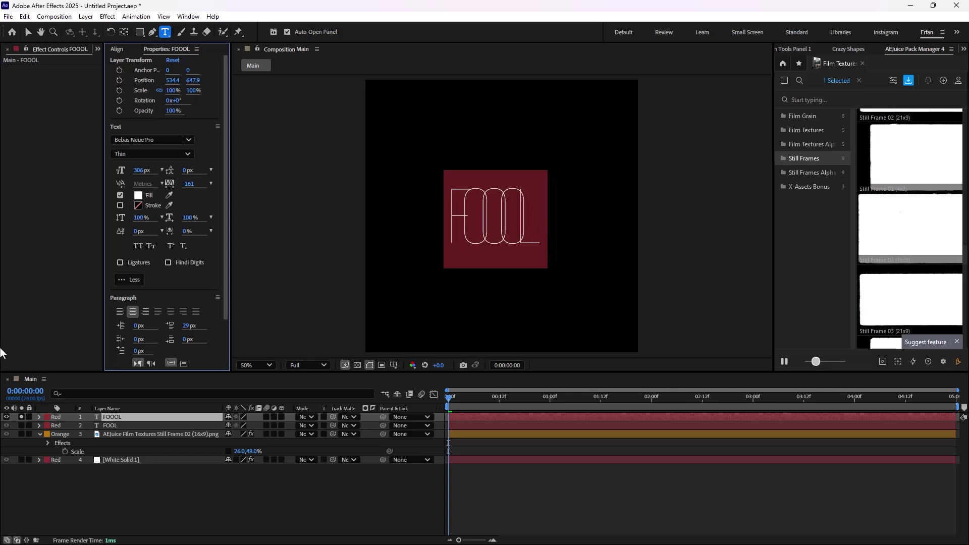
Step: Try heavier Bebas Neue Pro weights on the soloed FOOOL text and settle on the Book style
click(188, 153)
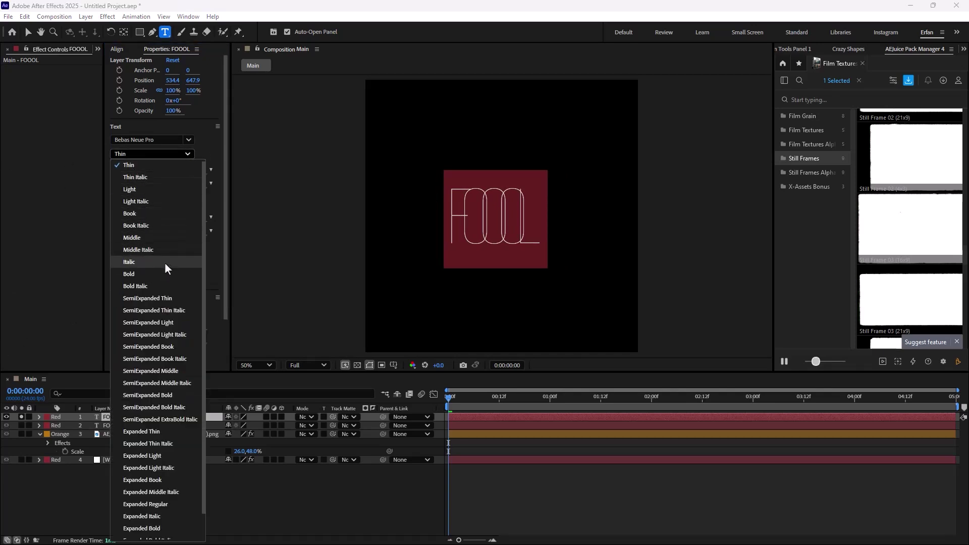
click(150, 237)
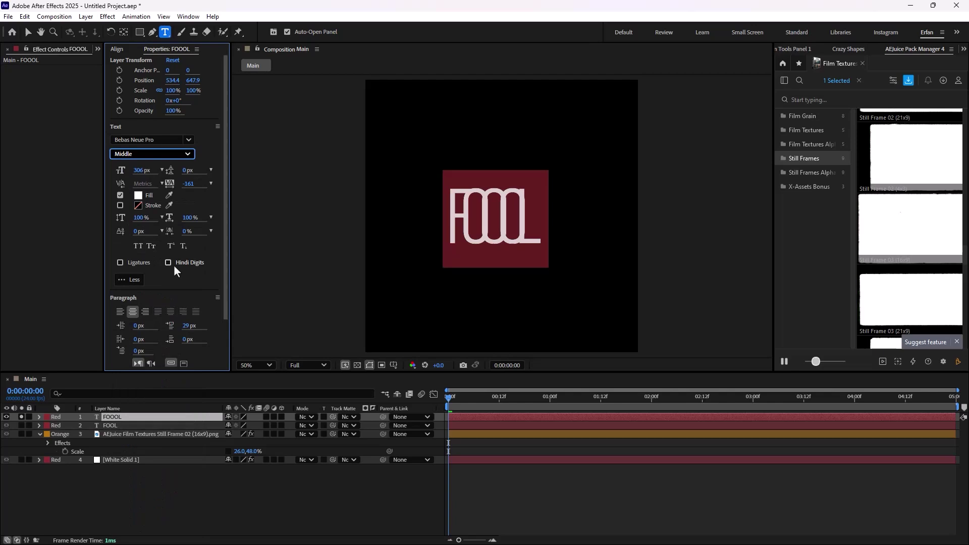
click(144, 153)
scroll(150, 249, up, 1)
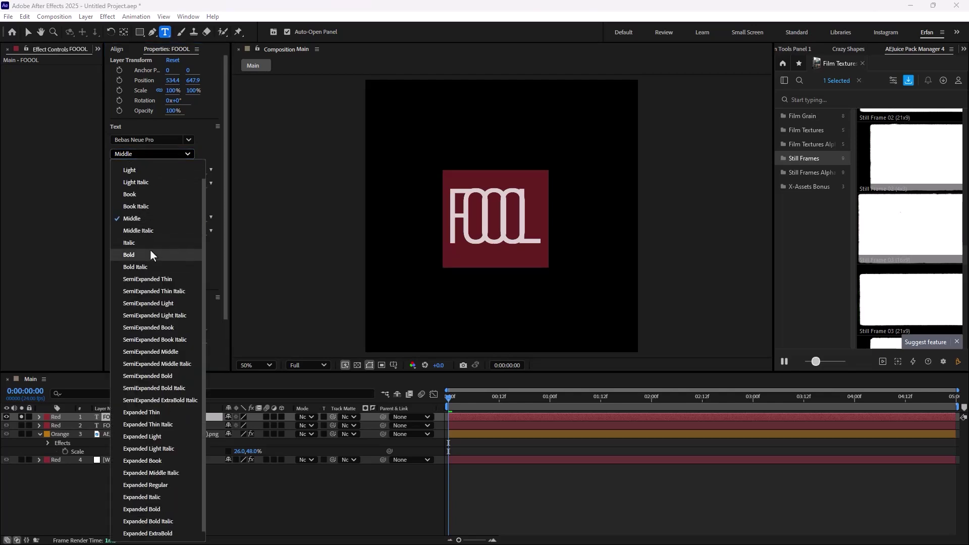
scroll(150, 250, up, 1)
click(142, 208)
click(162, 153)
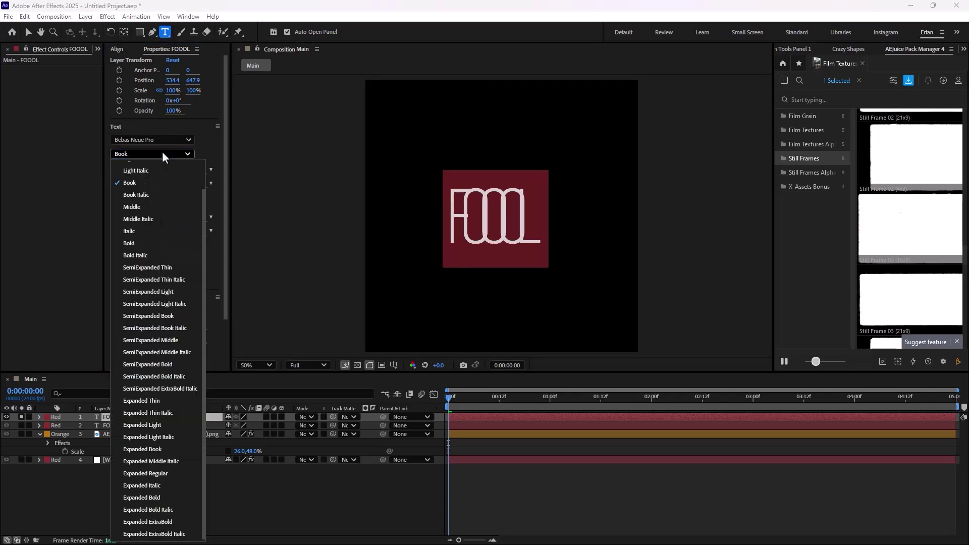
scroll(163, 268, up, 3)
click(143, 220)
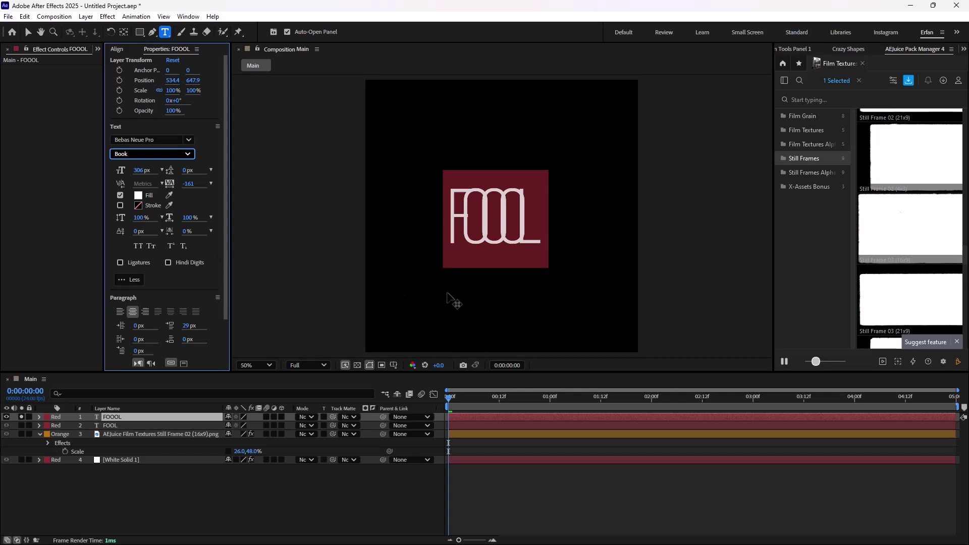
scroll(534, 281, up, 2)
scroll(533, 278, down, 2)
click(28, 32)
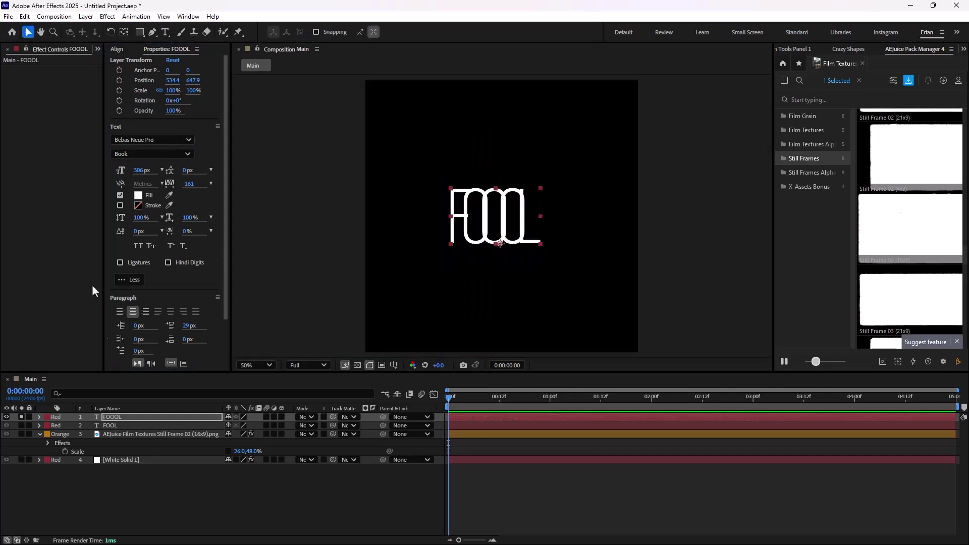
Step: Turn off solo on the FOOOL layer and convert both the FOOL and FOOOL text layers into shape outlines
click(21, 417)
click(105, 427)
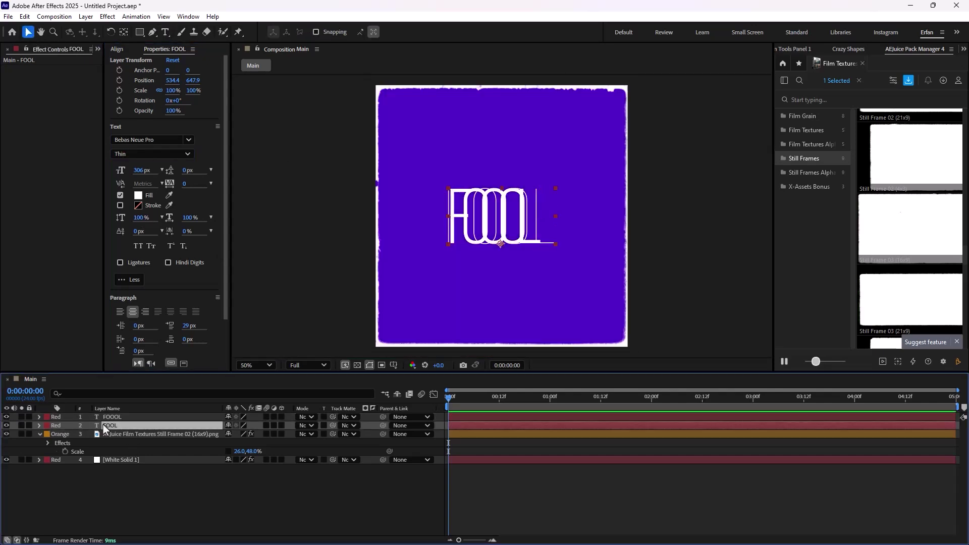
right_click(109, 429)
mouse_move(199, 337)
click(241, 339)
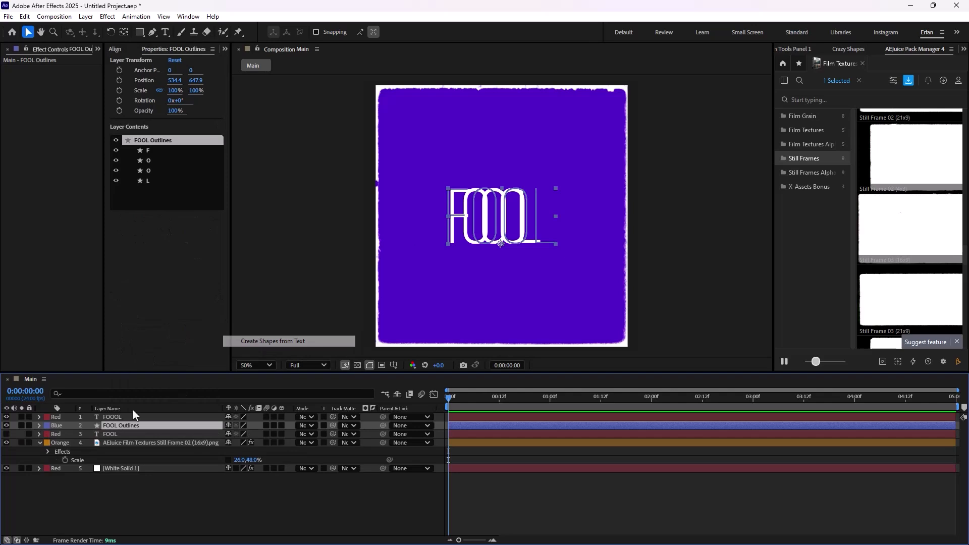
click(112, 418)
right_click(113, 419)
click(252, 328)
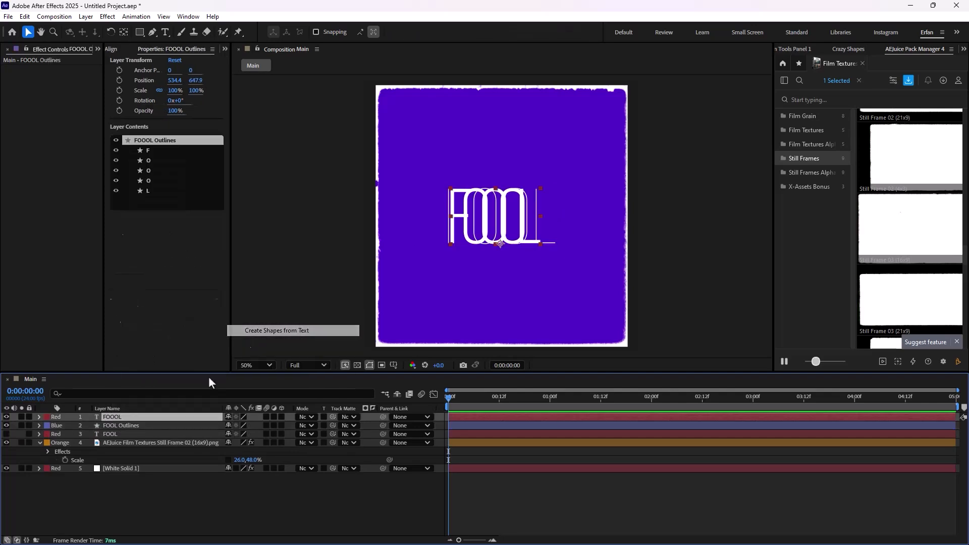
Step: Delete the original FOOL and FOOOL text layers, keeping only their outline shape layers
click(114, 425)
ctrl+click(120, 443)
key(Delete)
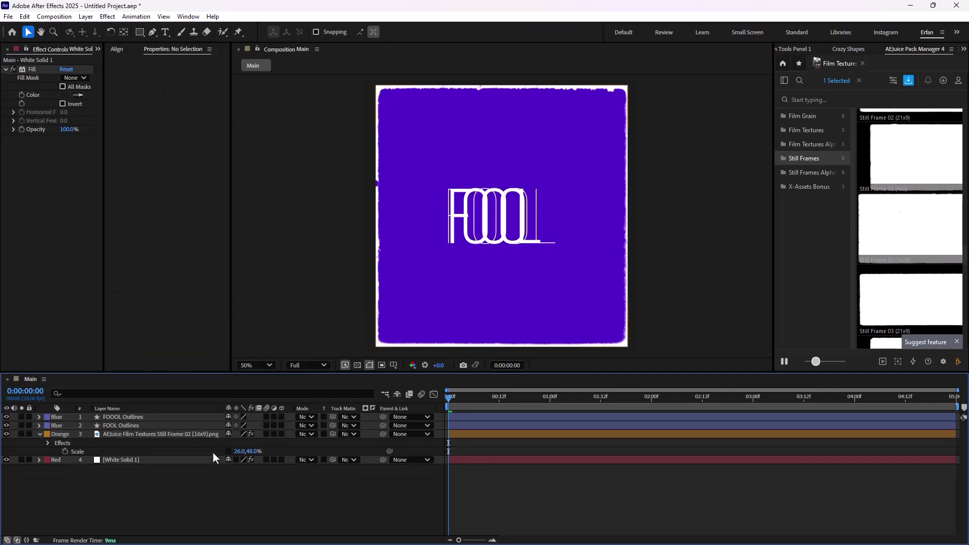
Step: Check the FOOL Outlines layer in solo, turn the solo off, and hide the FOOOL Outlines layer
click(48, 443)
click(21, 425)
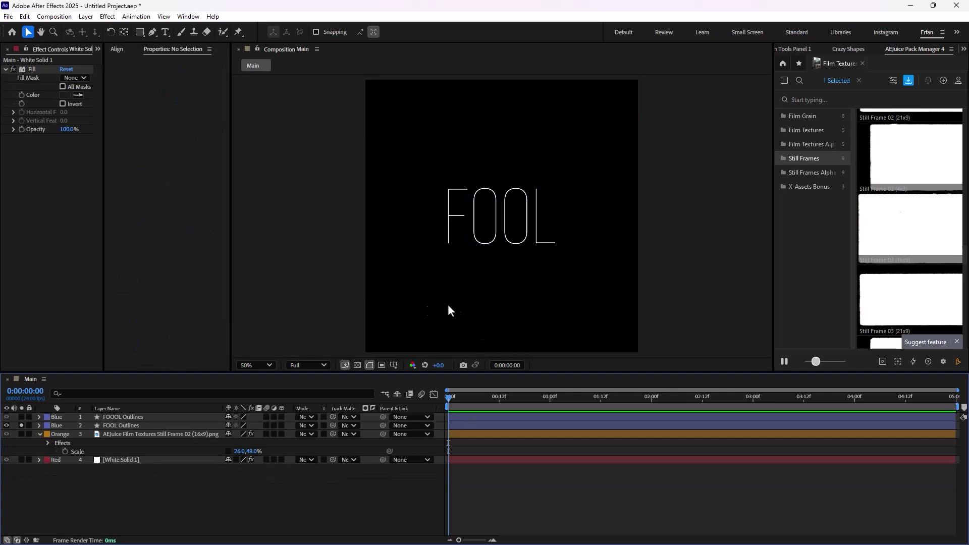
scroll(420, 276, down, 1)
click(21, 426)
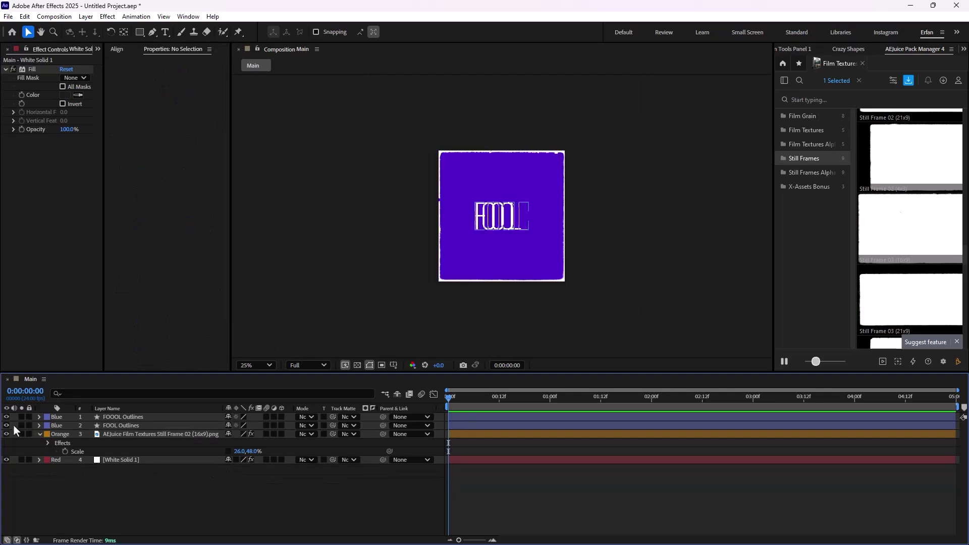
click(7, 417)
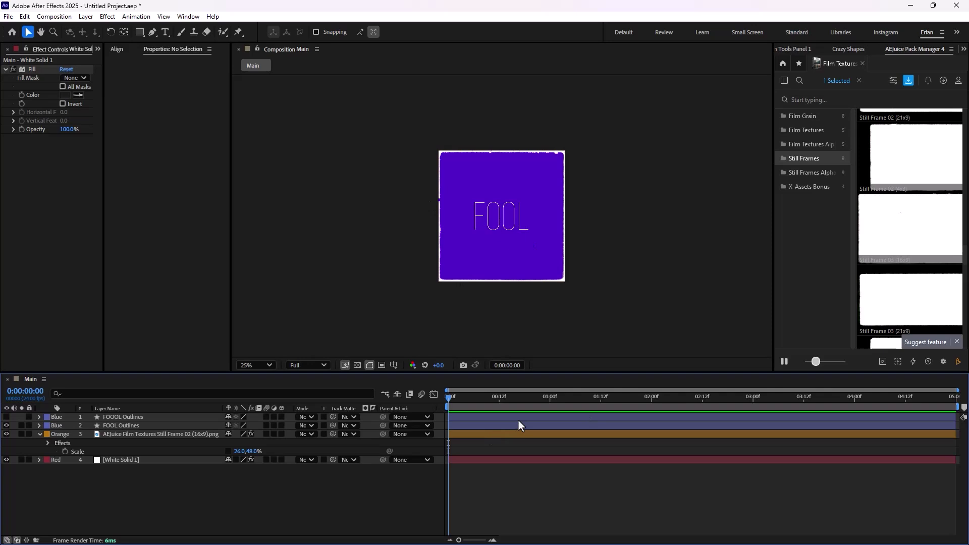
Step: Set a 100% scale keyframe on the FOOL Outlines layer at the start of the composition
click(135, 426)
key(s)
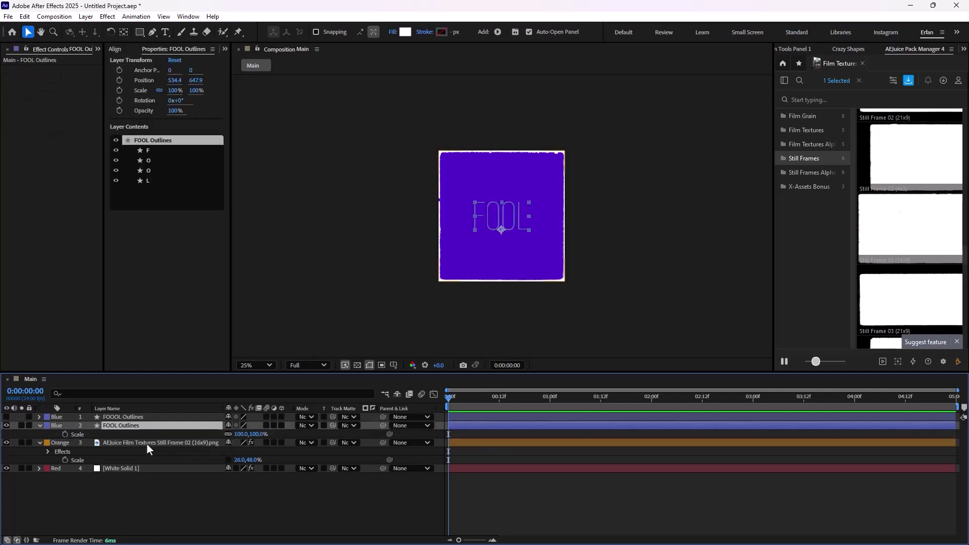
click(65, 435)
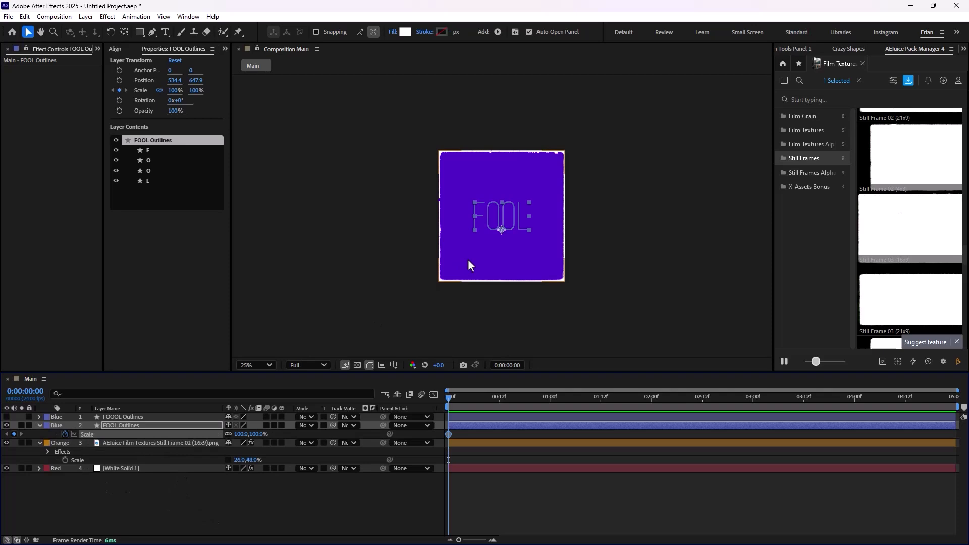
Step: Center the anchor points of the FOOL Outlines and FOOOL Outlines layers on their lettering
click(167, 418)
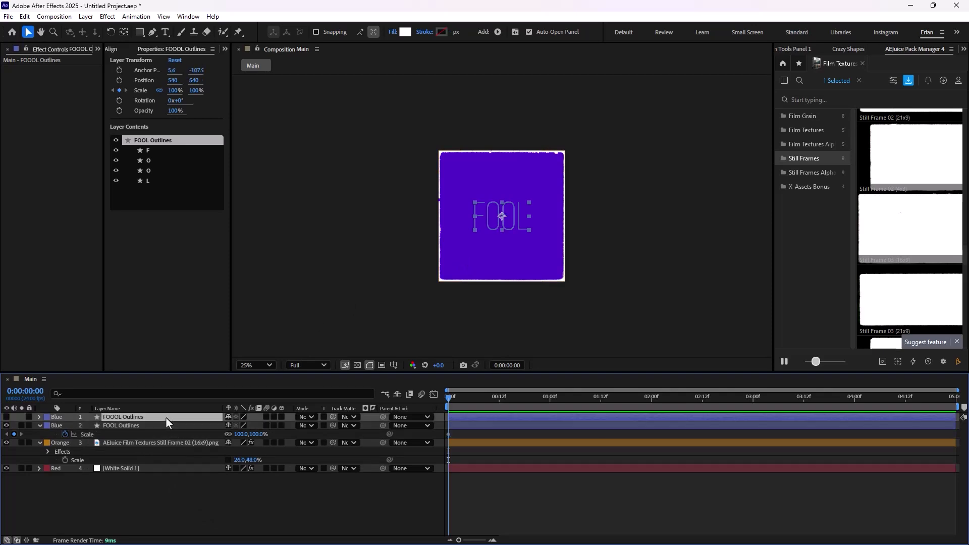
key(ctrl+alt+Home)
click(107, 426)
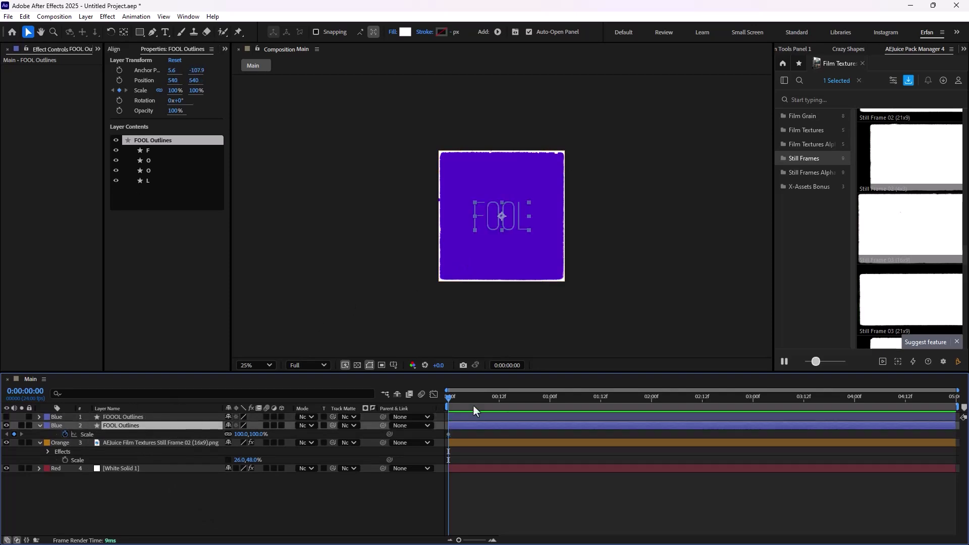
Step: Add a scale keyframe of 85% at frame 5 on the FOOL Outlines layer
scroll(516, 248, up, 2)
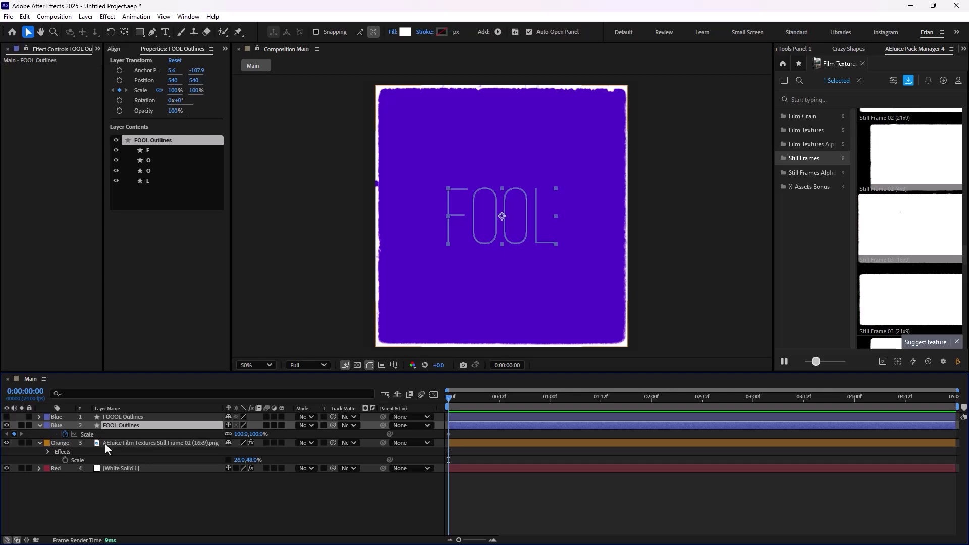
drag(449, 397, 470, 404)
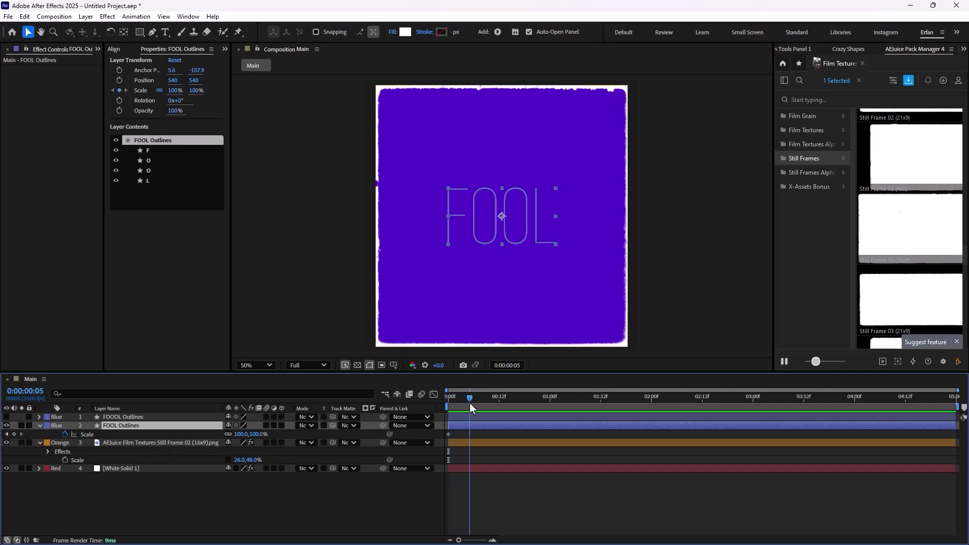
click(245, 435)
key(Return)
Step: Keyframe the FOOL Outlines scale at 220% at 1 second and 100% at 2 seconds, and preview the animation
drag(466, 397, 550, 432)
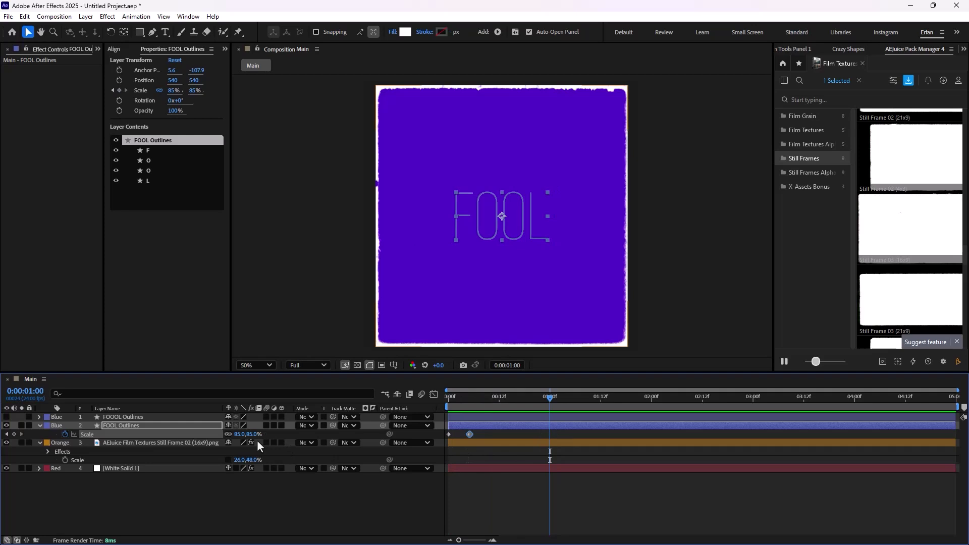
drag(255, 435, 307, 438)
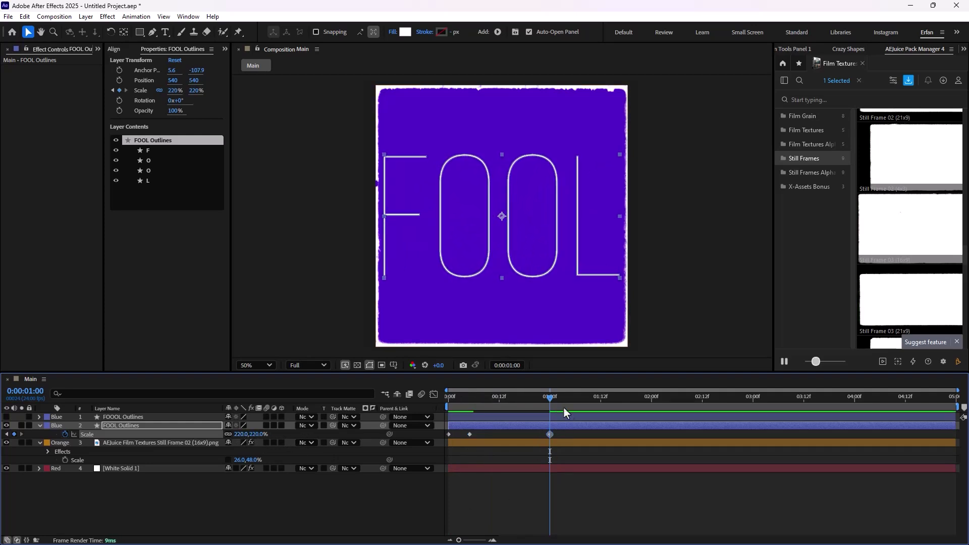
drag(565, 408, 653, 430)
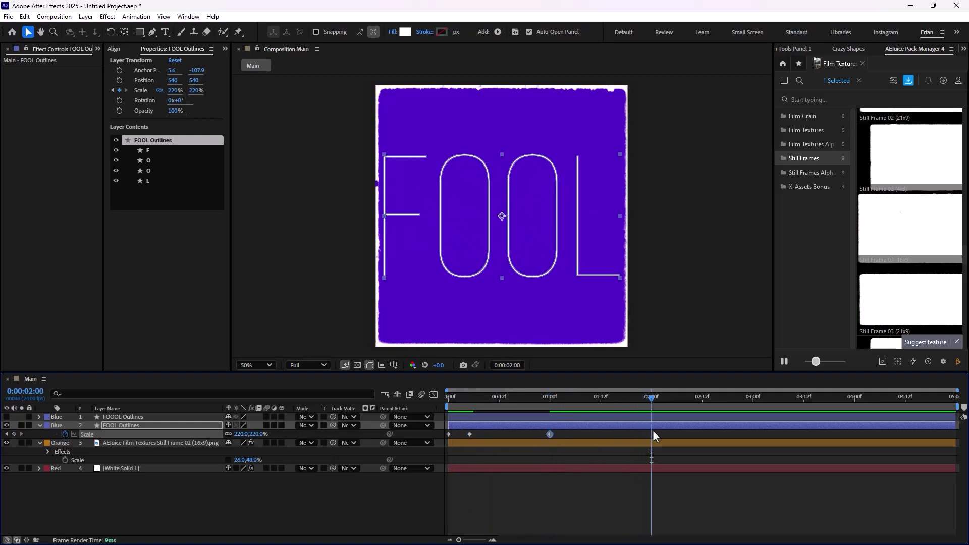
click(242, 434)
text(100)
key(Return)
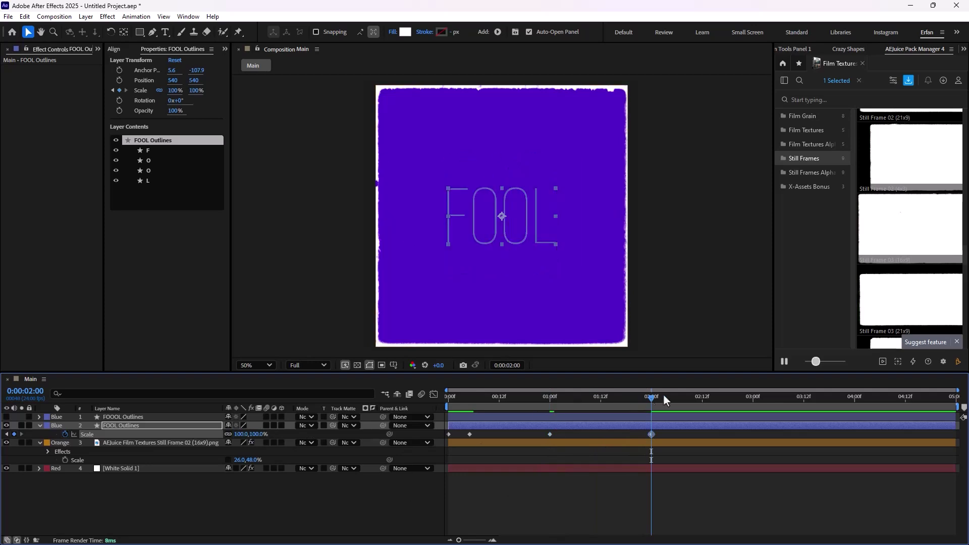
key(Home)
key(space)
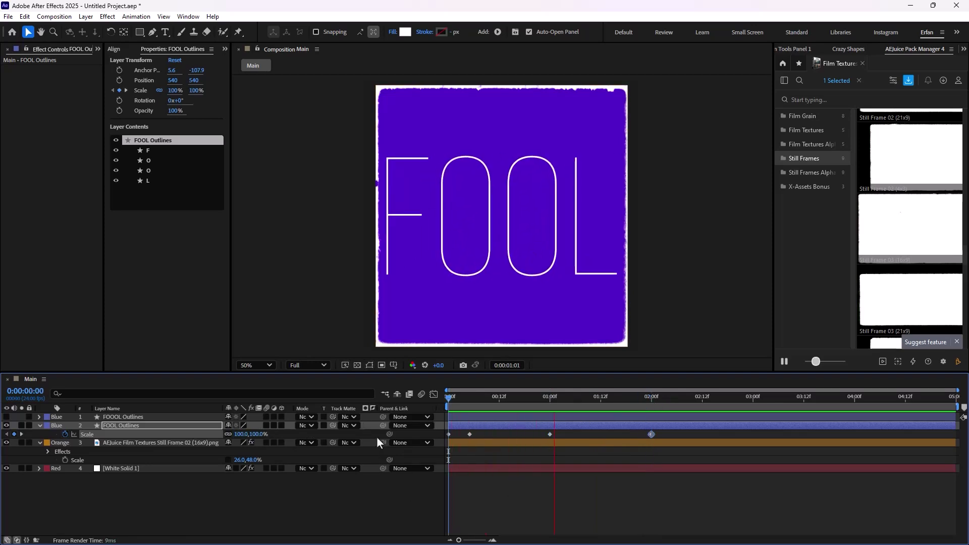
key(space)
Step: Apply Easy Ease to all four scale keyframes of the FOOL Outlines layer
drag(696, 398, 418, 453)
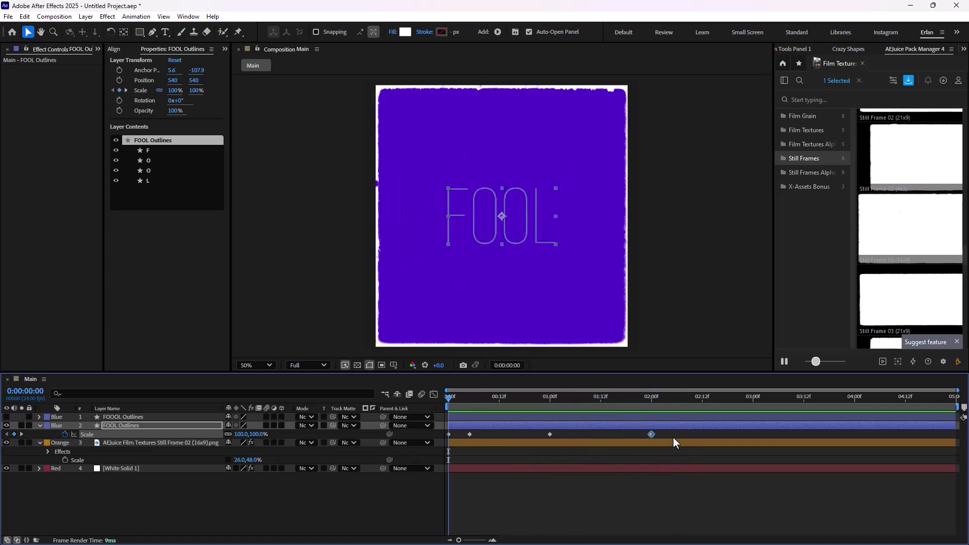
click(674, 438)
drag(671, 434, 439, 436)
key(F9)
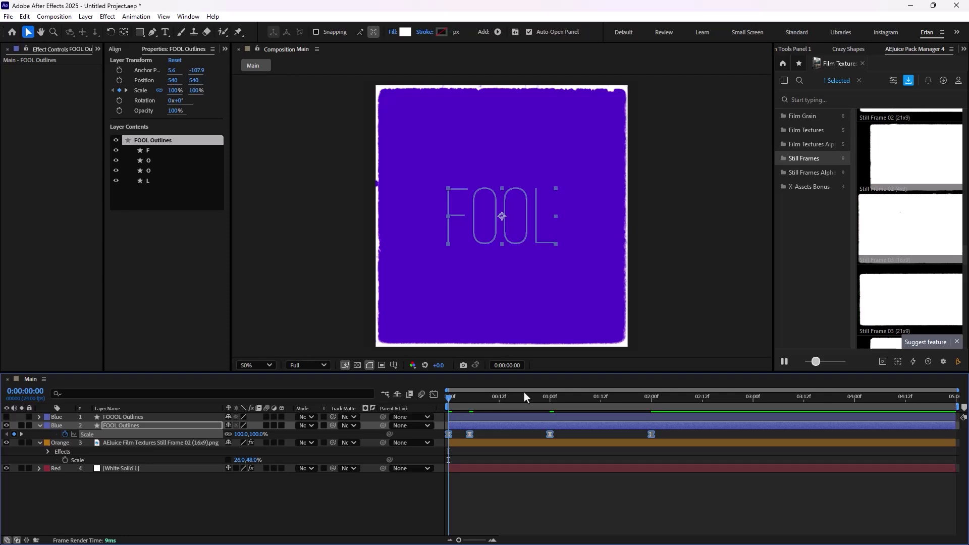
Step: Fit the scale speed curve in the Graph Editor and lengthen the frame 5 keyframe's incoming influence for a sharp initial dip
key(shift+F3)
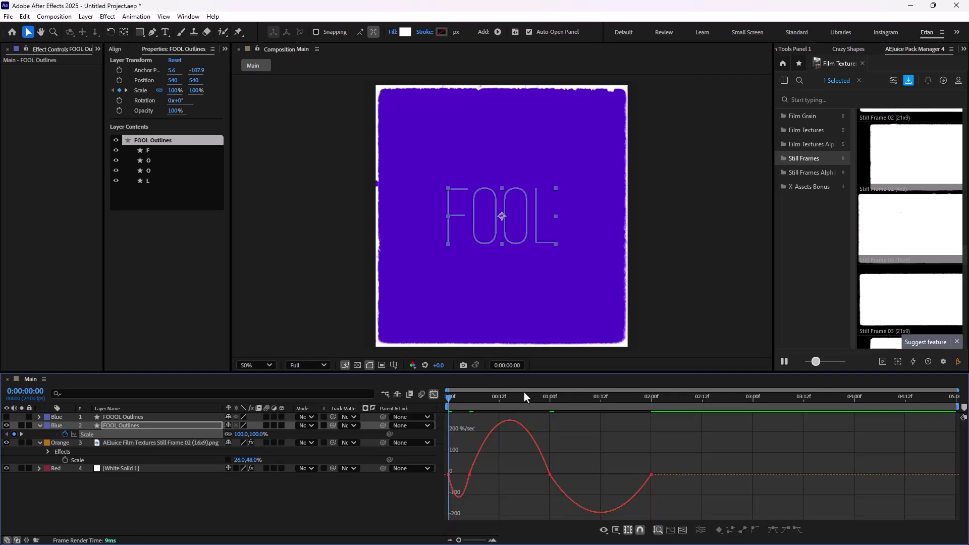
click(682, 531)
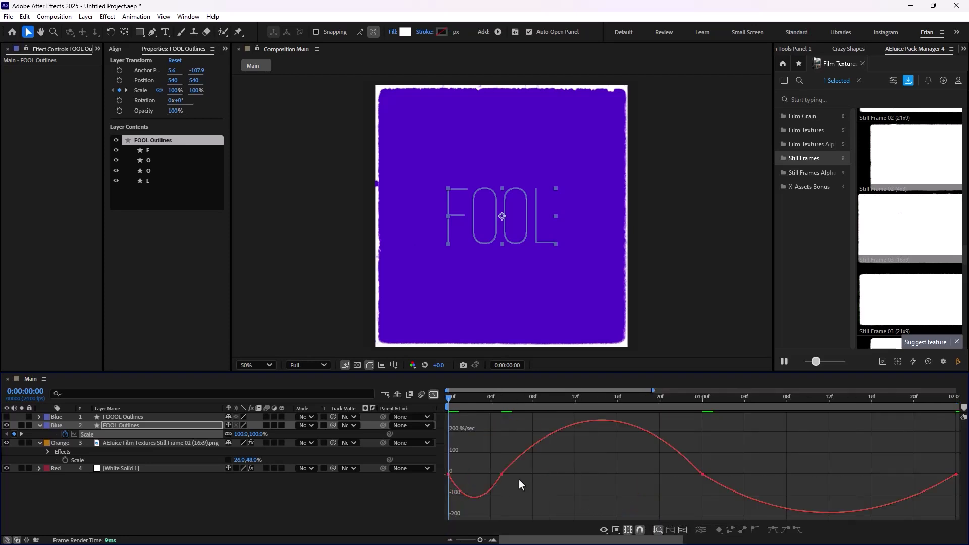
click(501, 475)
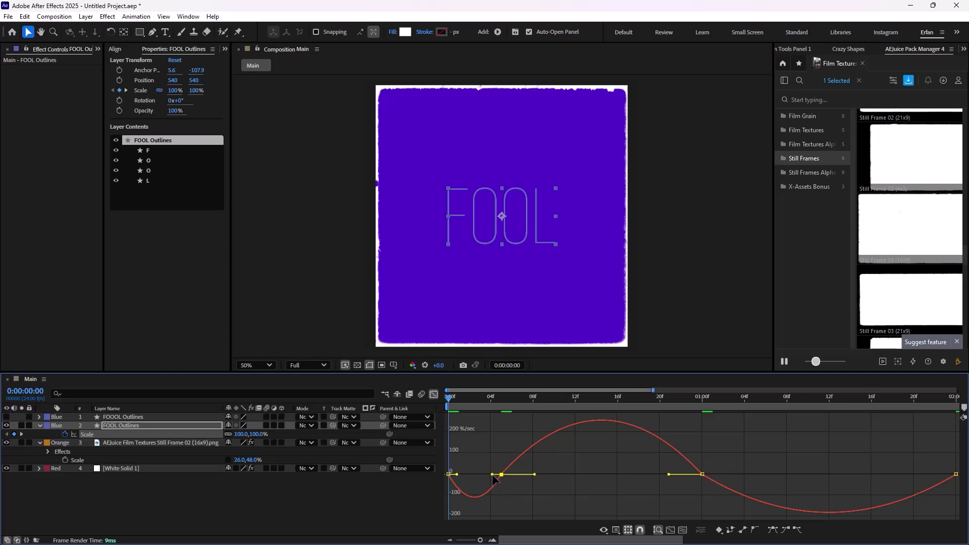
drag(492, 475, 476, 476)
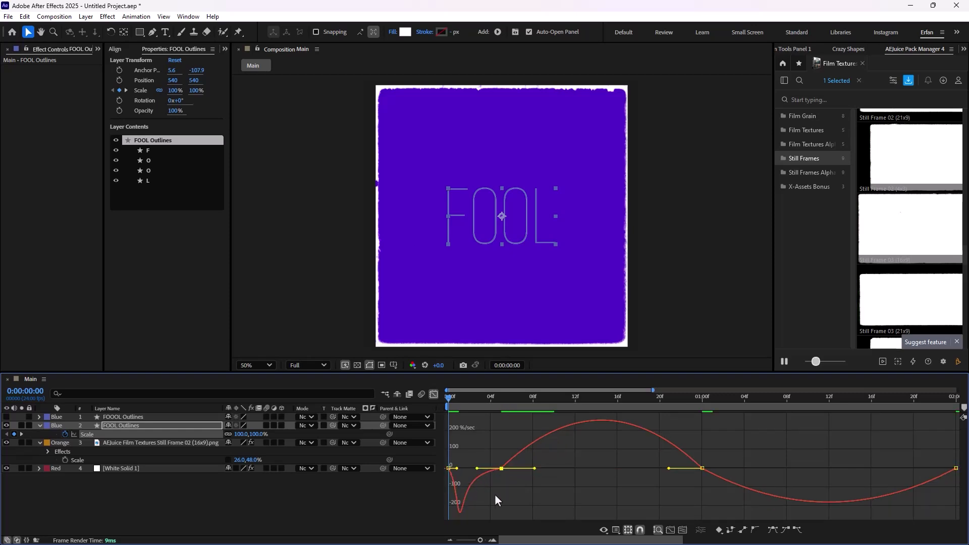
click(496, 495)
click(502, 469)
key(space)
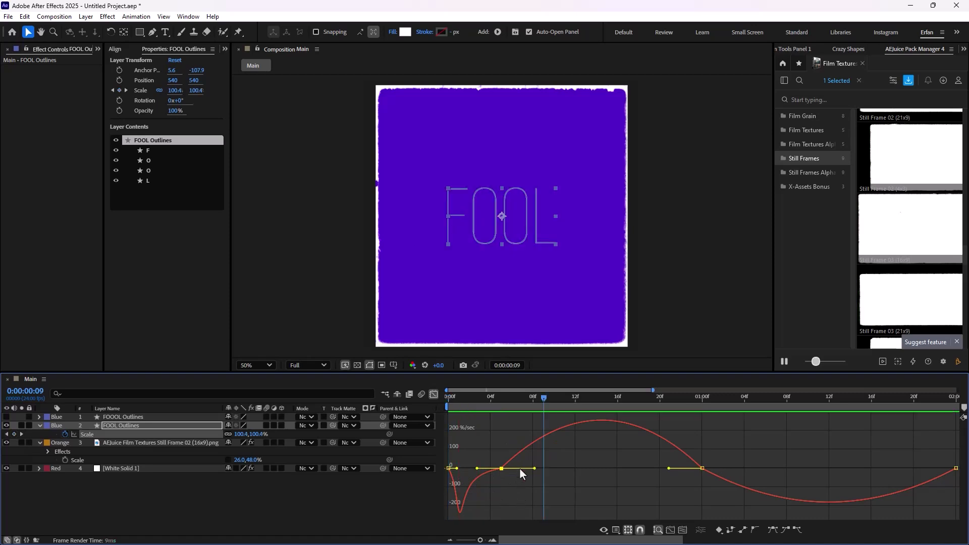
Step: Steepen the growth between frame 5 and 1 second by raising frame 5's outgoing influence to about 72% and lengthening the 1-second keyframe's incoming influence
drag(544, 404, 585, 433)
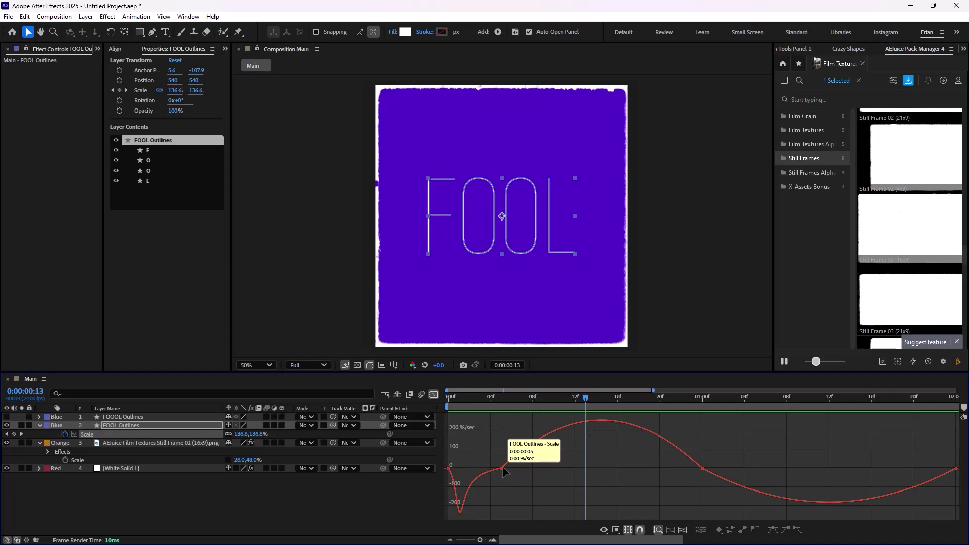
drag(536, 469, 574, 473)
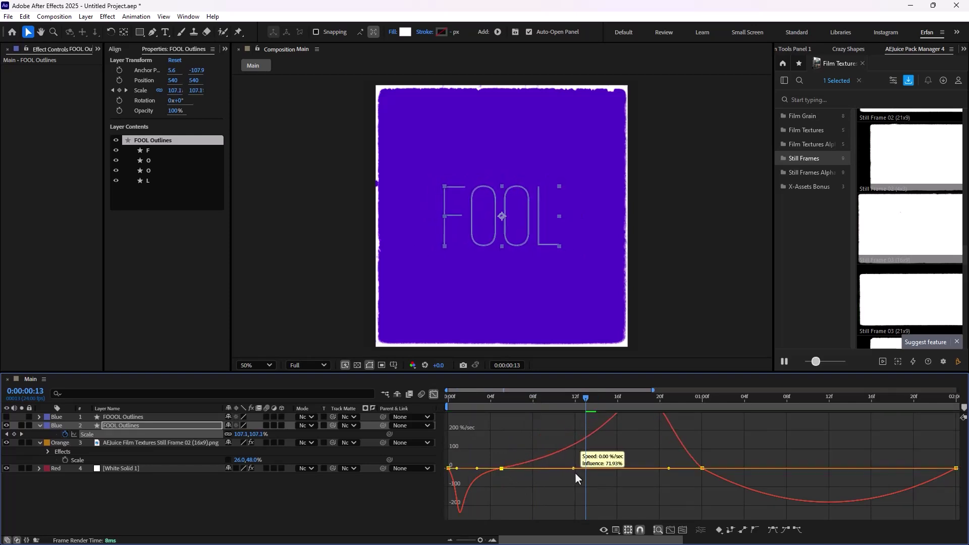
drag(574, 473, 574, 473)
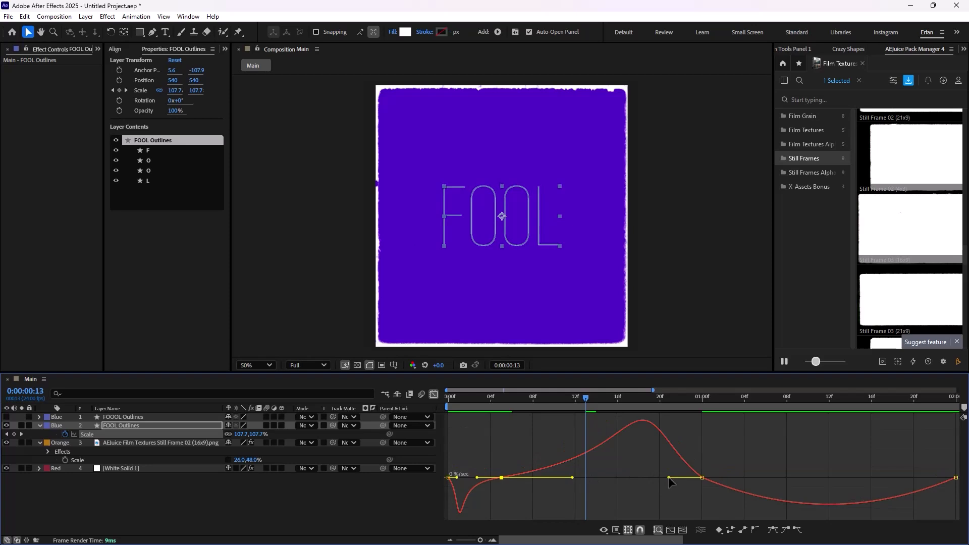
drag(669, 478, 631, 480)
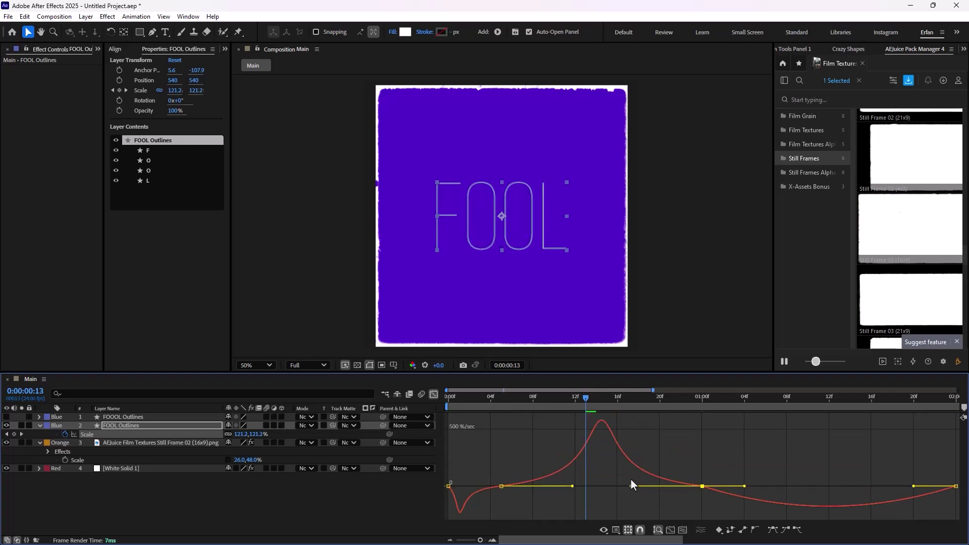
Step: Lengthen the outgoing influence of the 1-second scale keyframe so FOOL Outlines shrinks more slowly at first, and preview the motion
key(space)
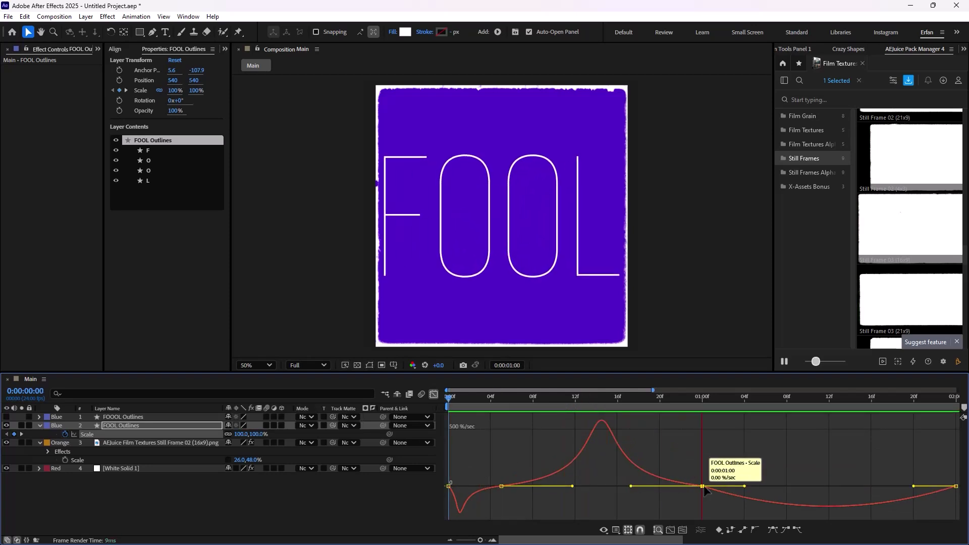
key(space)
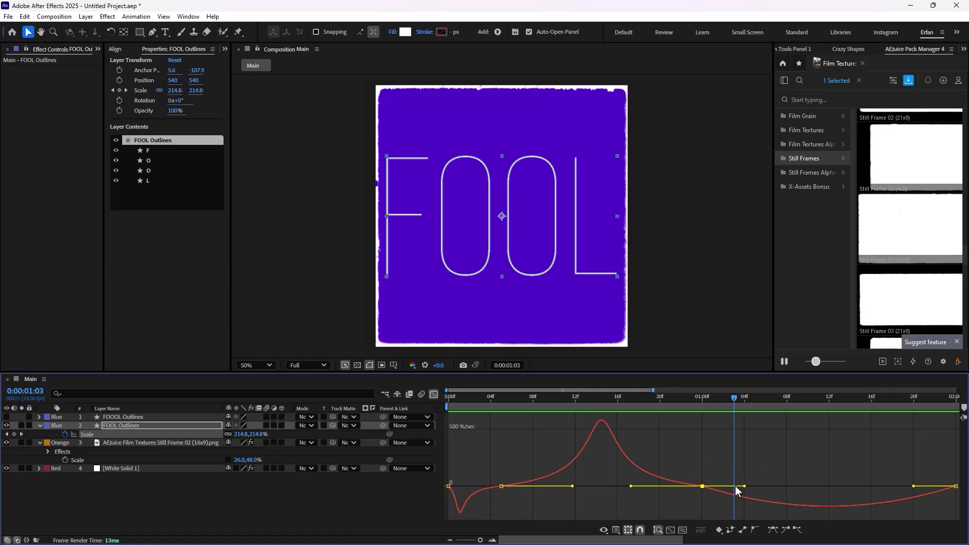
drag(746, 486, 786, 487)
drag(750, 431, 520, 401)
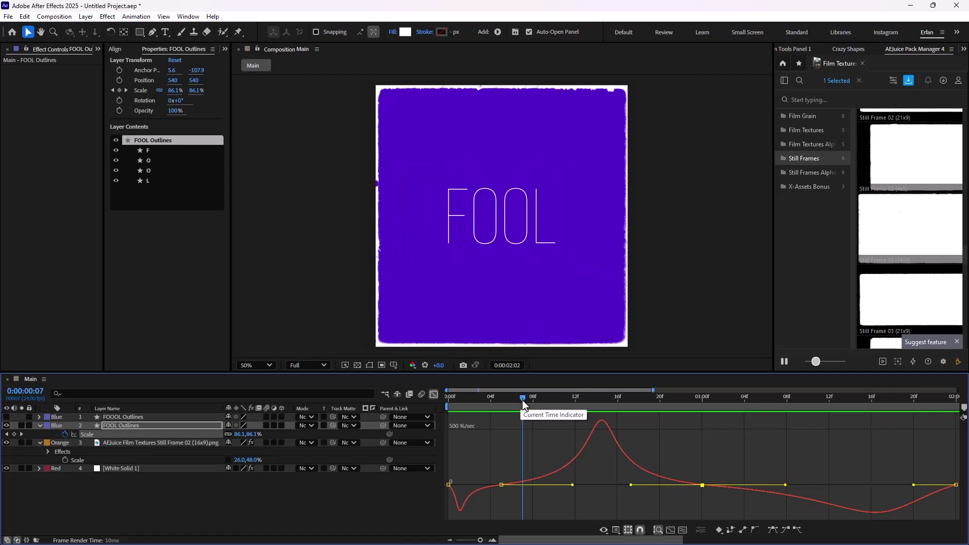
key(space)
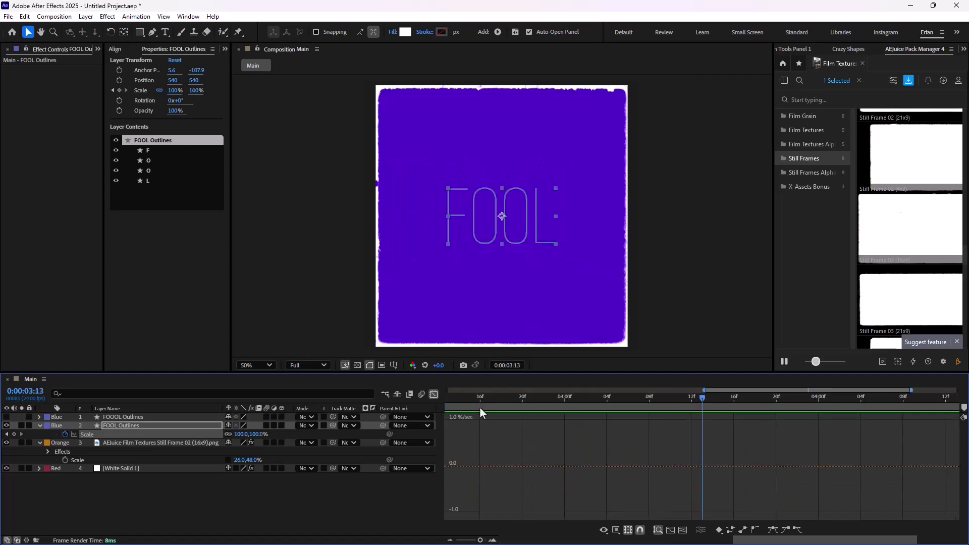
Step: Try to sharpen the end of the shrink by shortening the 2-second keyframe's incoming influence and lengthening the 1-second keyframe's outgoing influence
drag(704, 391, 446, 391)
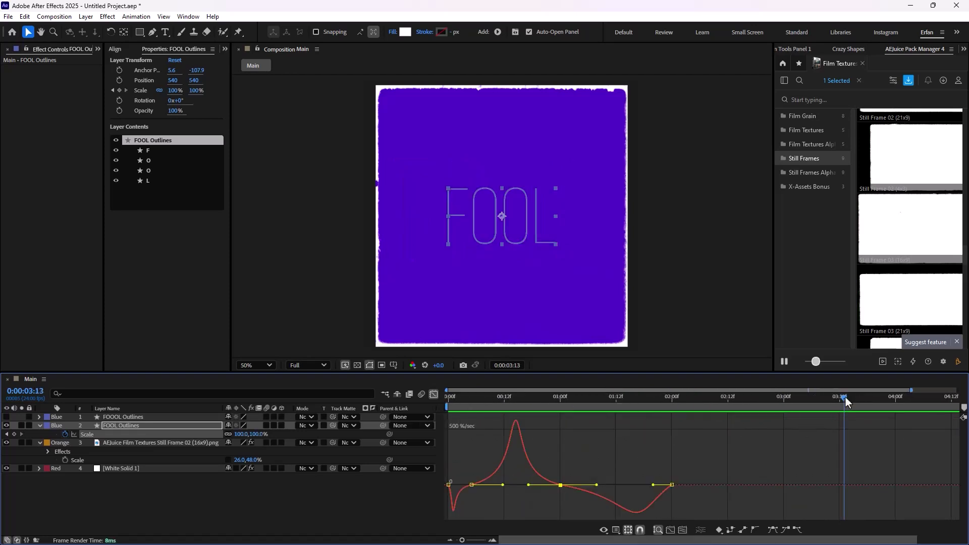
drag(846, 397, 500, 399)
click(681, 485)
click(672, 485)
drag(655, 485, 668, 486)
drag(597, 486, 614, 486)
key(space)
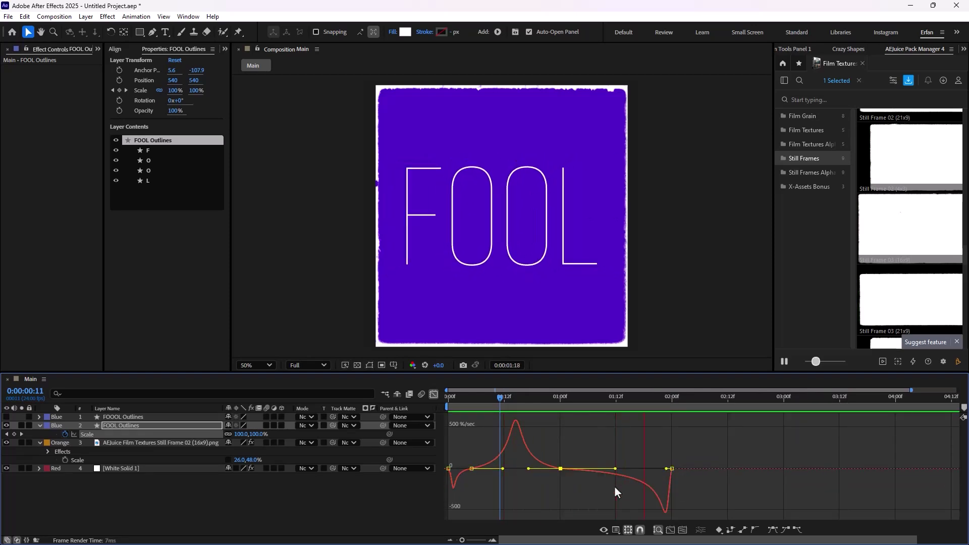
key(ctrl+z)
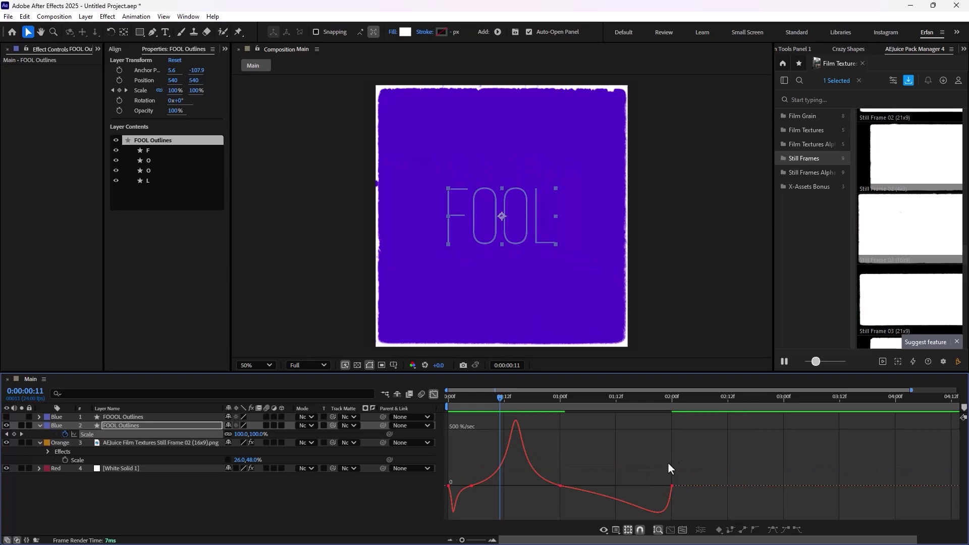
Step: Lengthen the 2-second scale keyframe's incoming influence for a smooth landing, preview it, and leave the Graph Editor
drag(668, 486, 651, 485)
key(space)
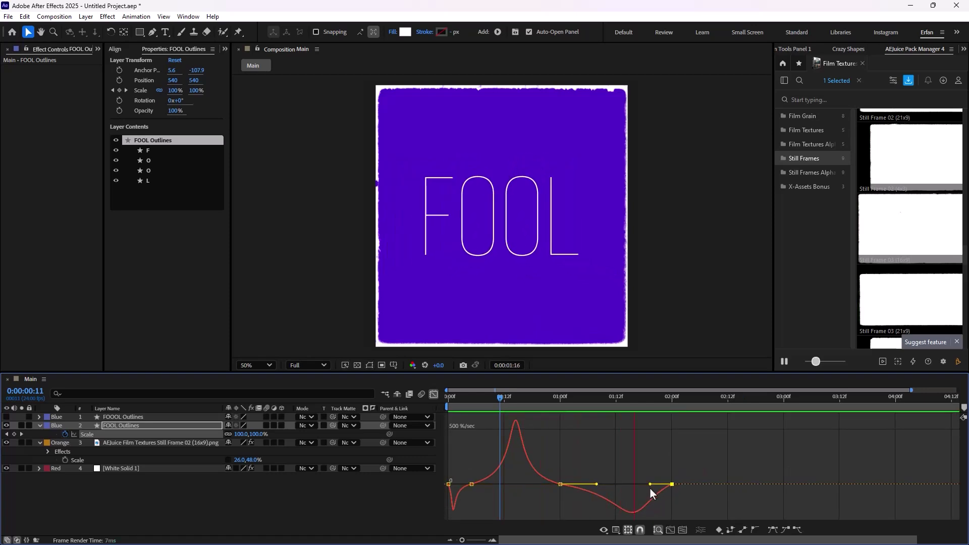
key(space)
key(shift+F3)
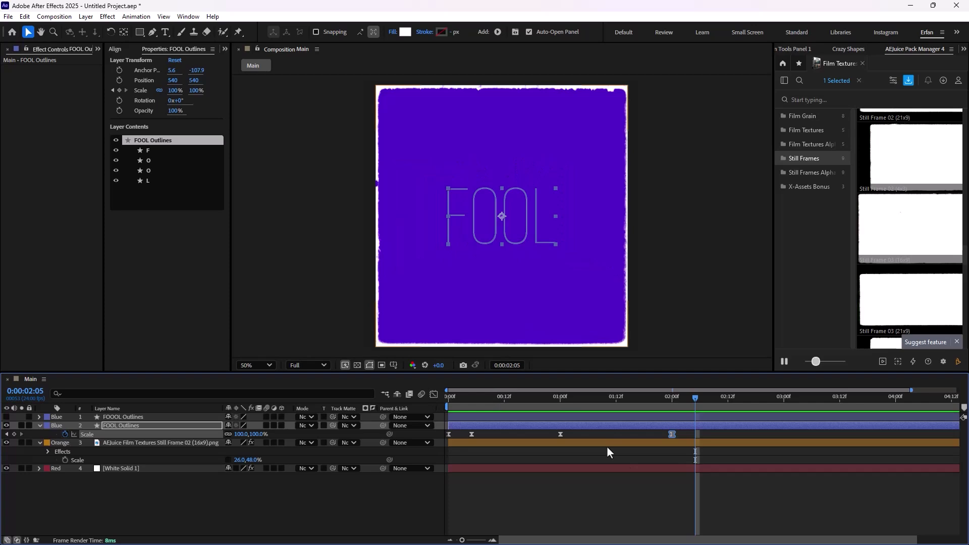
drag(697, 400, 516, 432)
key(Home)
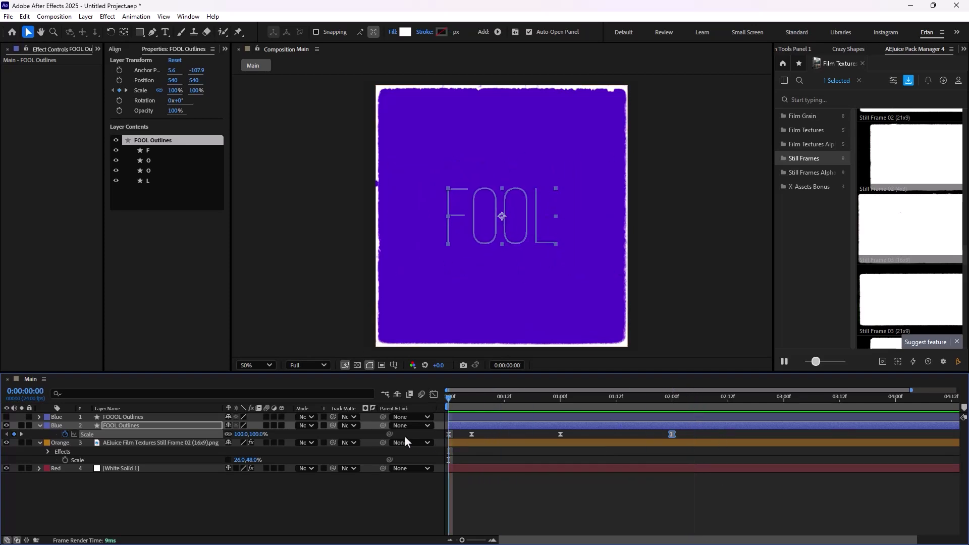
Step: Make the FOOOL Outlines layer visible, parent it to FOOL Outlines, and preview both layers together
click(125, 418)
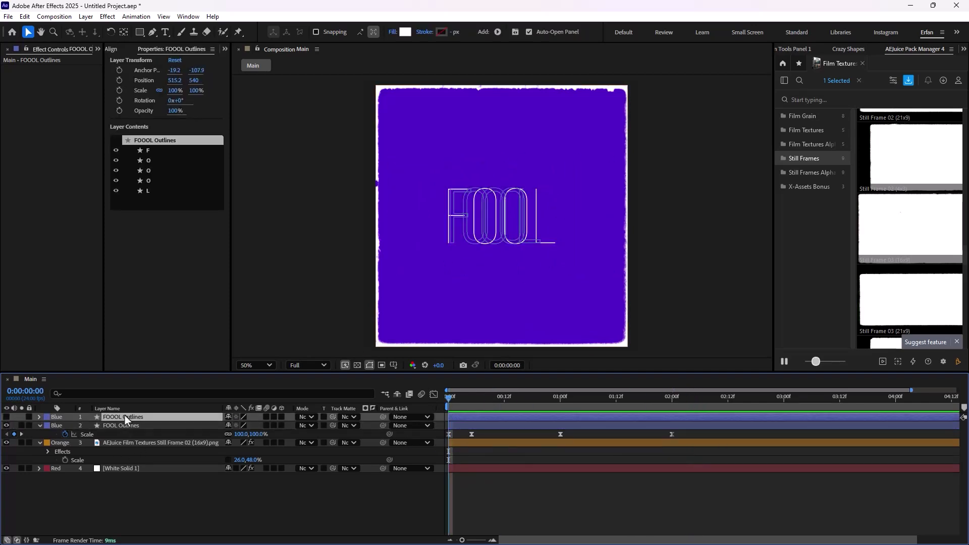
click(6, 417)
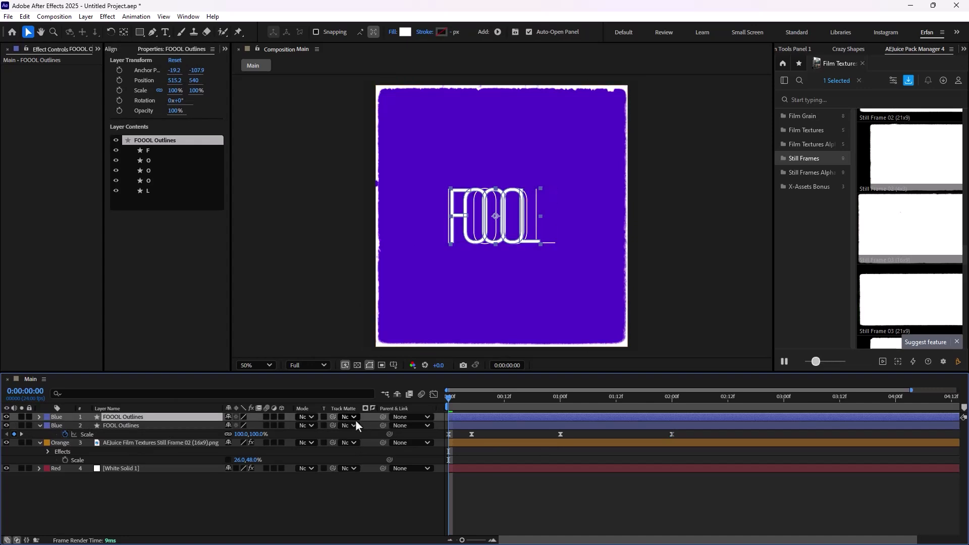
drag(382, 417, 139, 423)
click(255, 485)
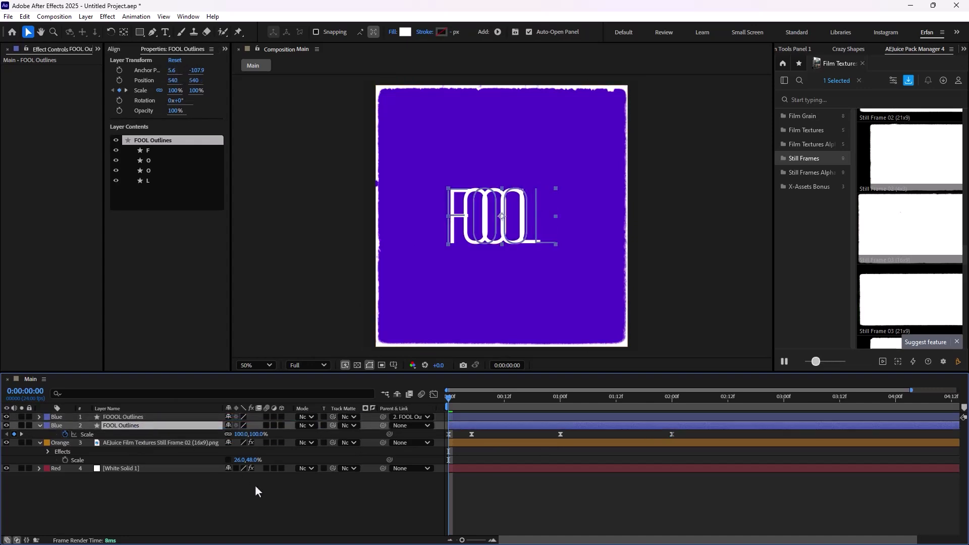
key(space)
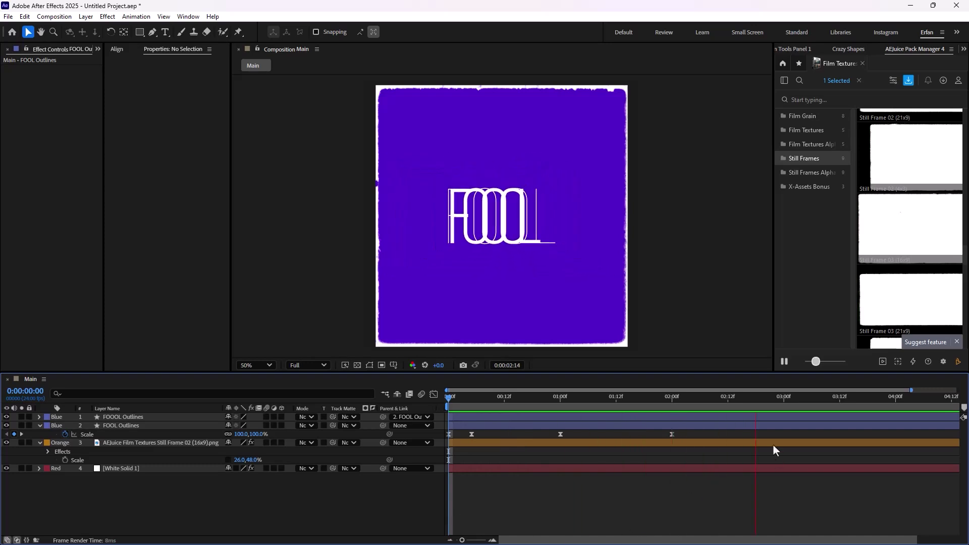
drag(776, 402, 364, 452)
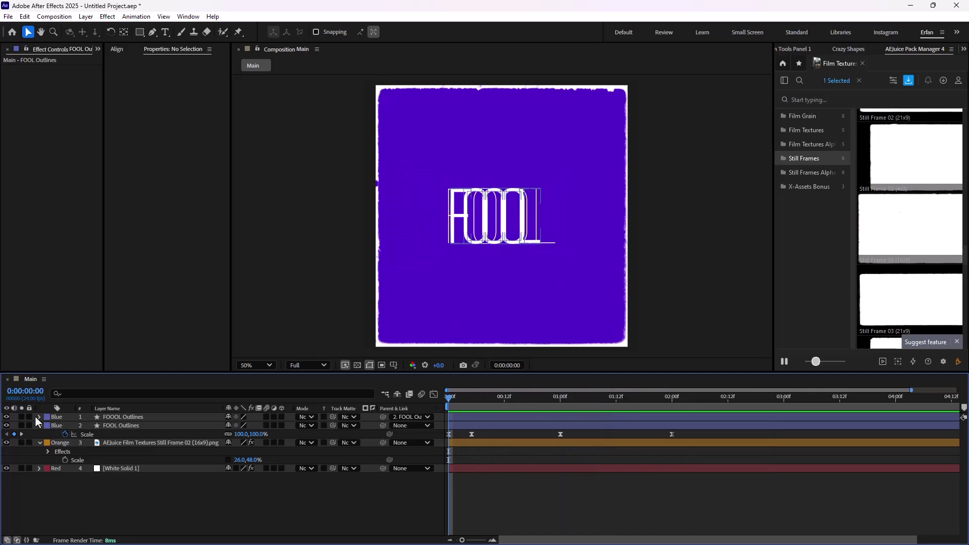
Step: Solo the FOOOL Outlines layer to check its inherited scaling from the start, and turn solo off again
click(21, 417)
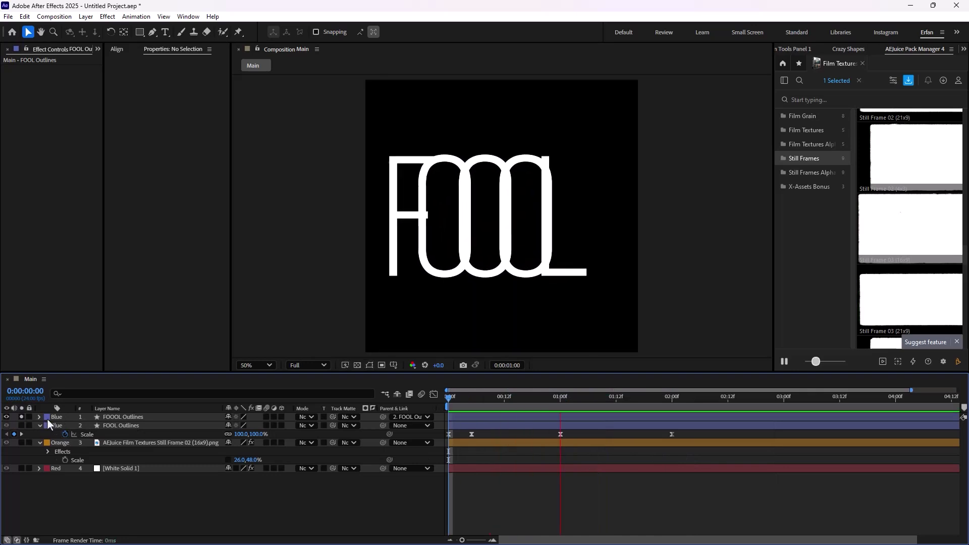
key(space)
drag(605, 404, 372, 406)
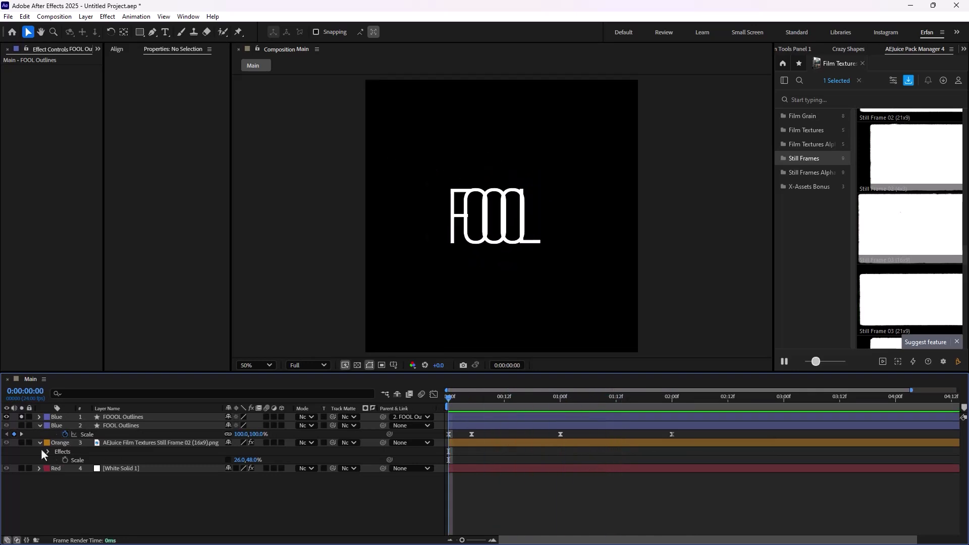
click(21, 417)
Step: Hide FOOL Outlines and, at 1 second, move FOOOL Outlines horizontally to X position 25.4 to centre it in the frame
click(6, 426)
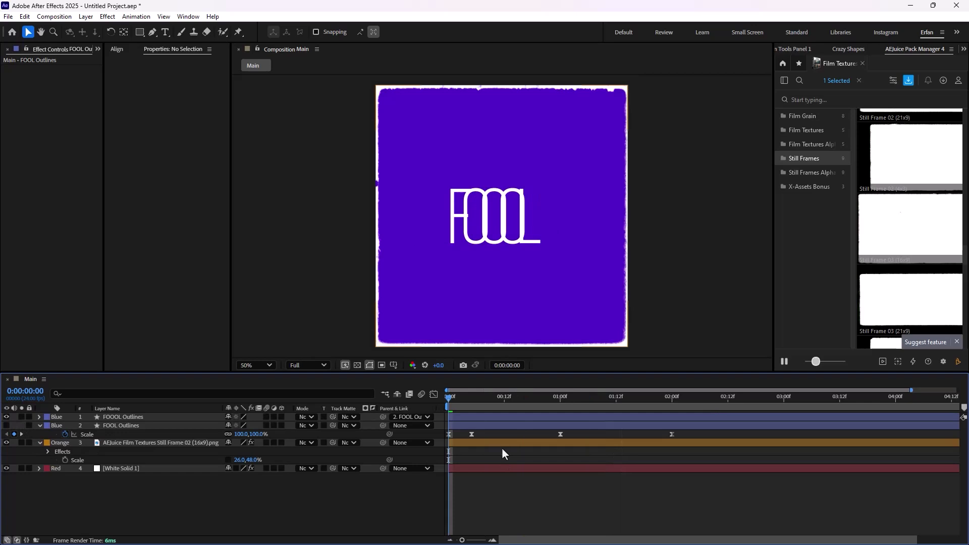
drag(452, 399, 556, 423)
click(504, 225)
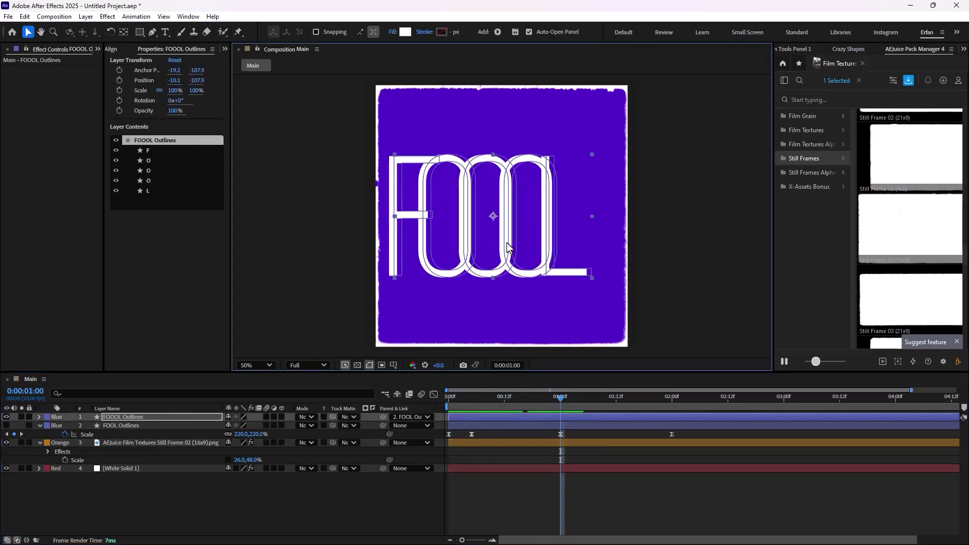
key(shift+Right)
key(shift+Right)
key(shift+Right)
key(shift+Right)
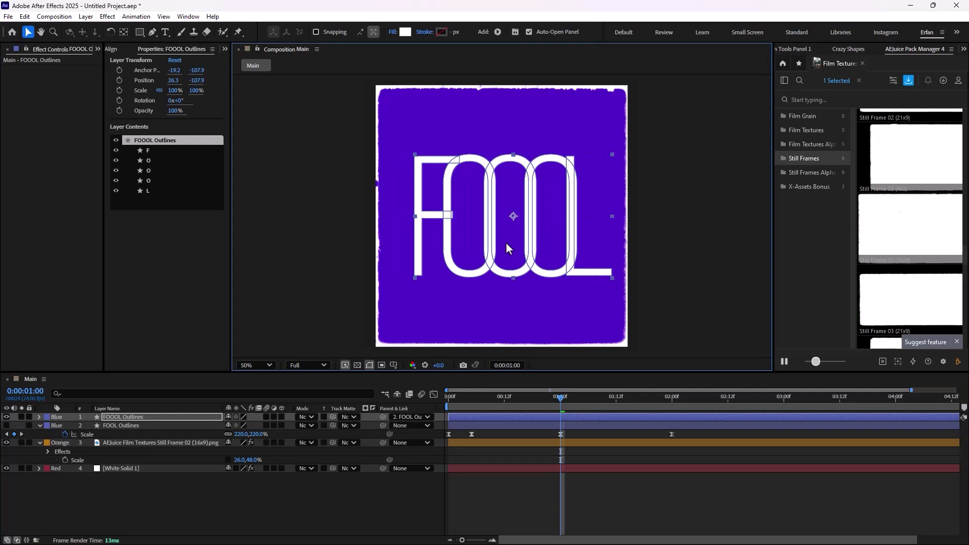
key(Left)
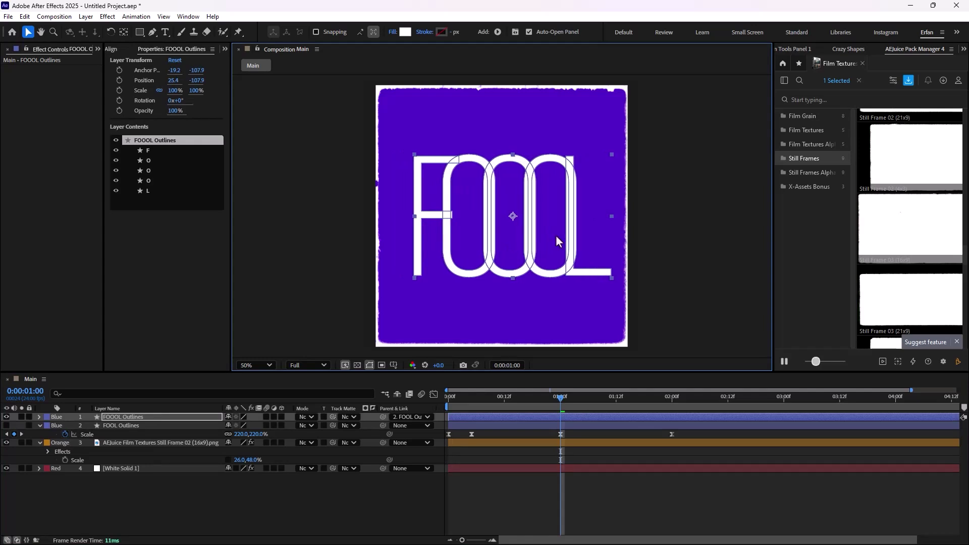
key(comma)
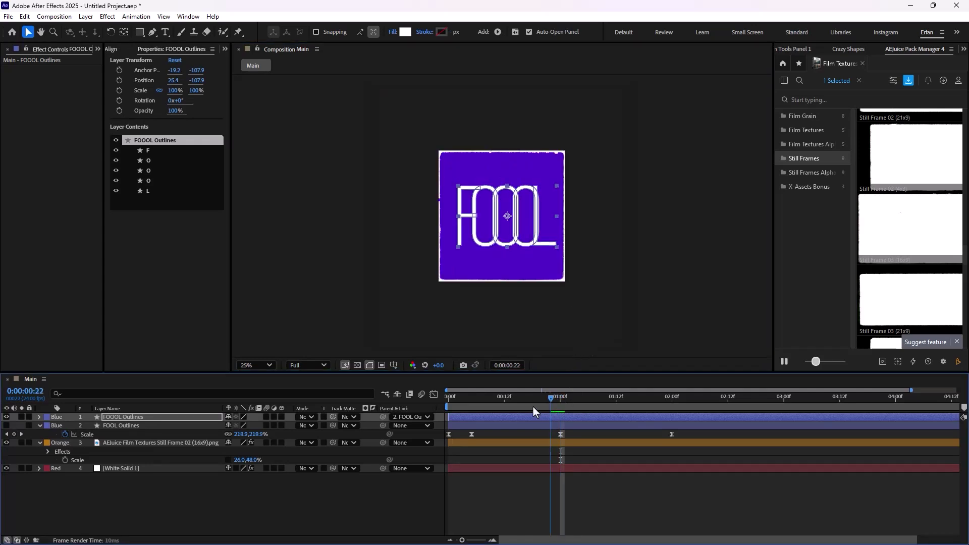
key(Home)
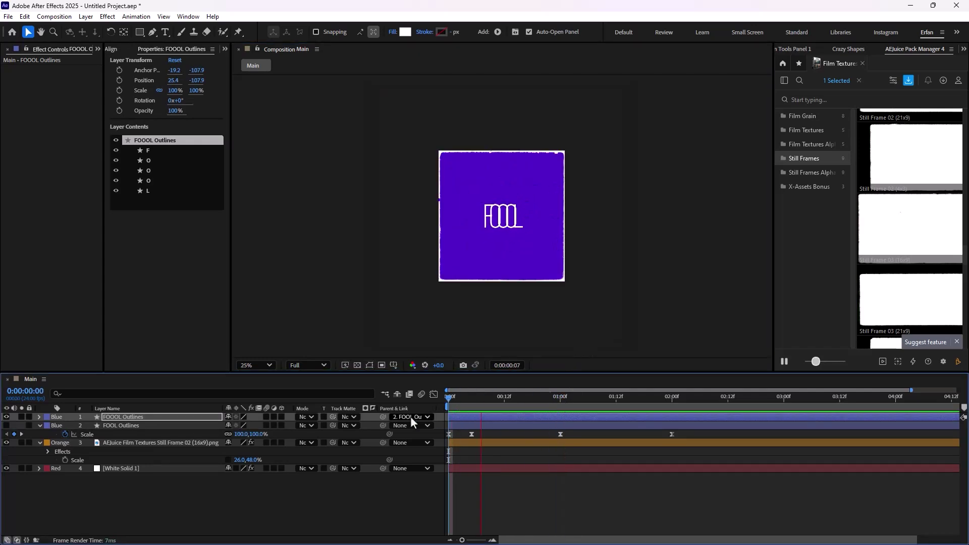
drag(625, 399, 407, 420)
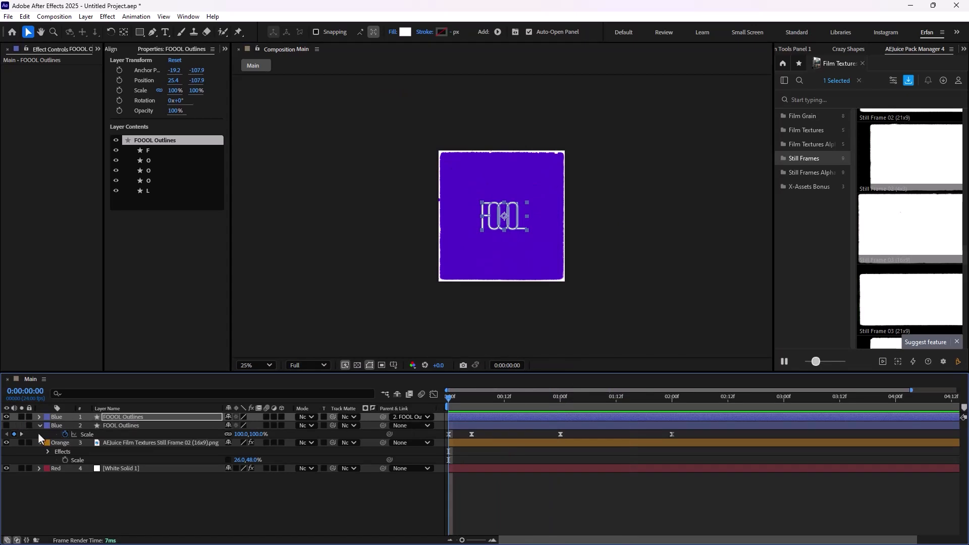
Step: Show FOOL Outlines again and place the current time at the peak of its scale speed curve, frame 14
click(6, 426)
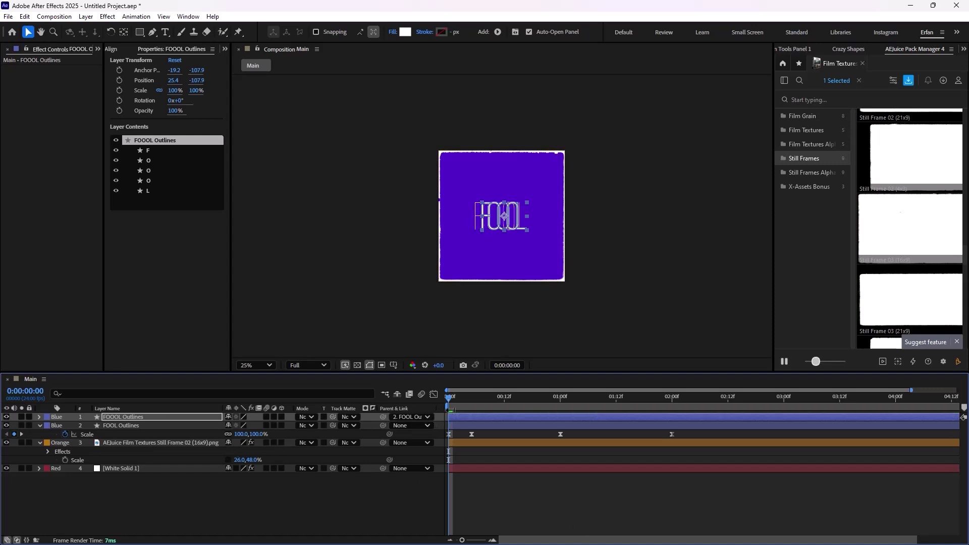
click(144, 427)
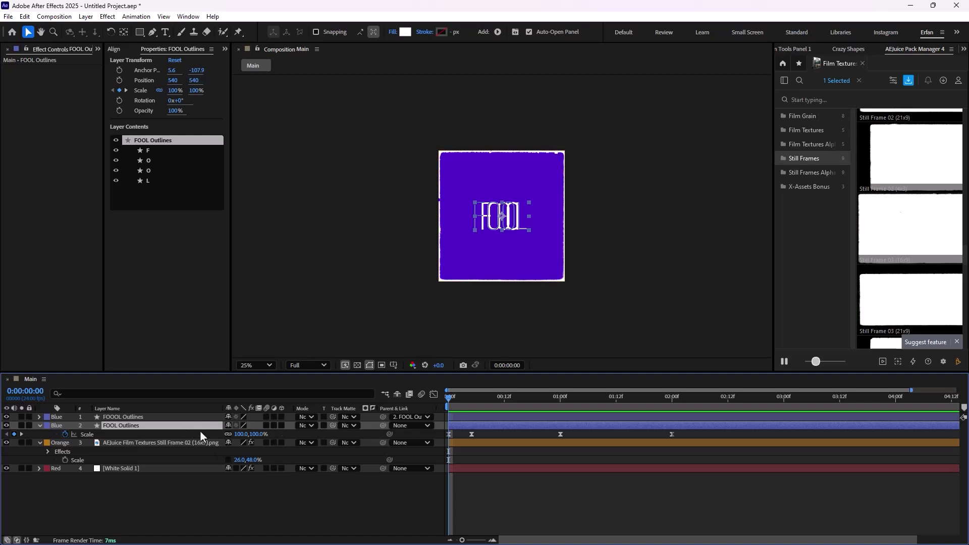
key(shift+F3)
click(87, 434)
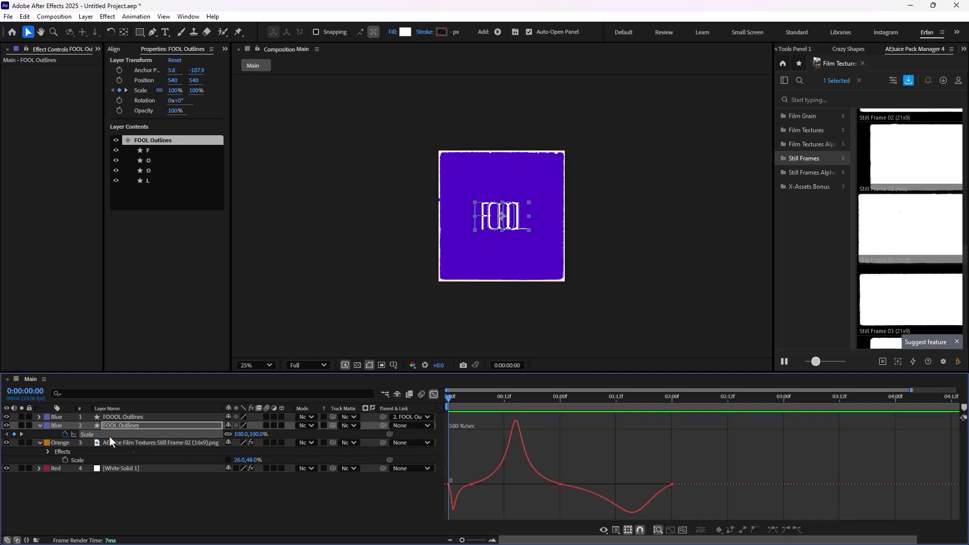
drag(450, 399, 514, 426)
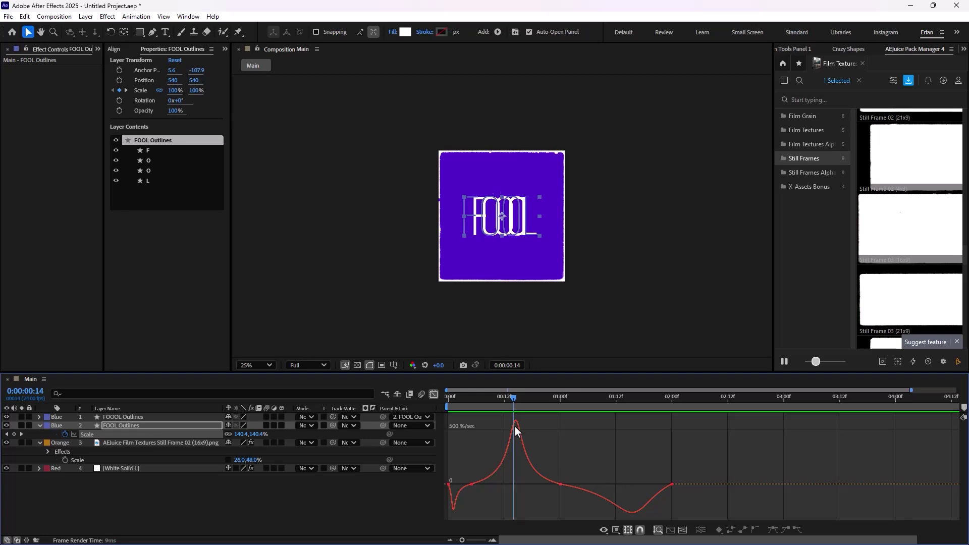
Step: Trim FOOOL Outlines to start at frame 14 and trim FOOL Outlines to end just before it, so the layers do not overlap
click(40, 426)
key(ctrl+Up)
key(shift+F3)
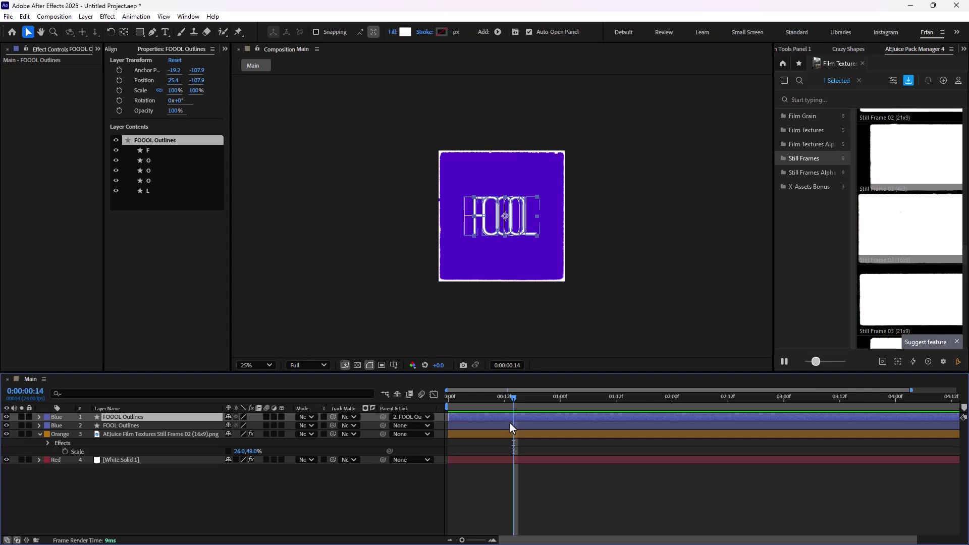
key(alt+bracketleft)
click(136, 428)
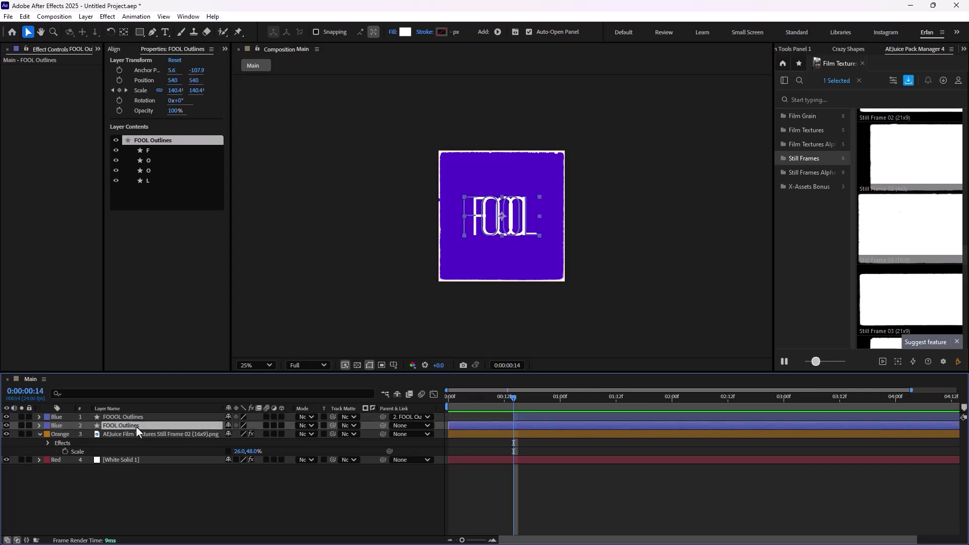
key(alt+bracketright)
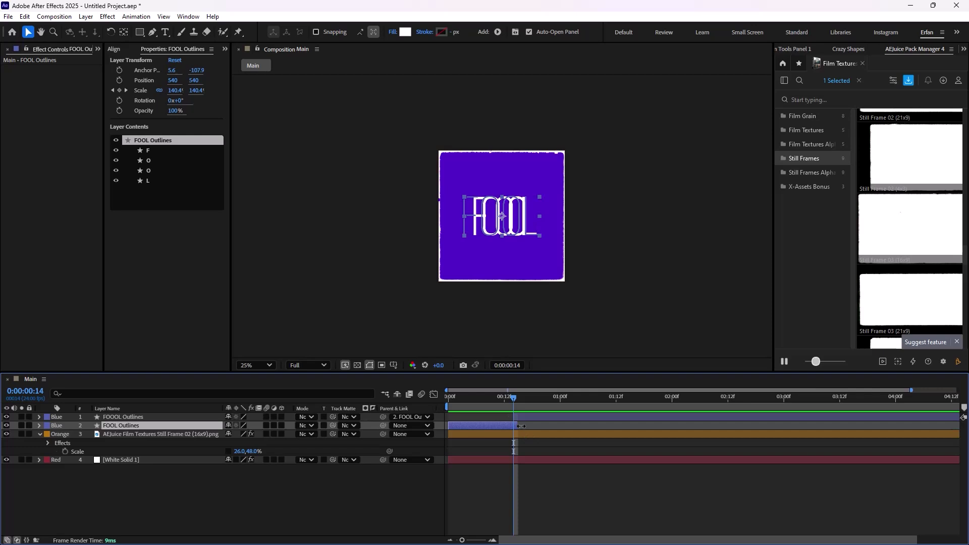
drag(520, 427, 516, 427)
Step: Preview the animation from the start and check the swap from FOOL to FOOOL around frame 14
key(Home)
key(space)
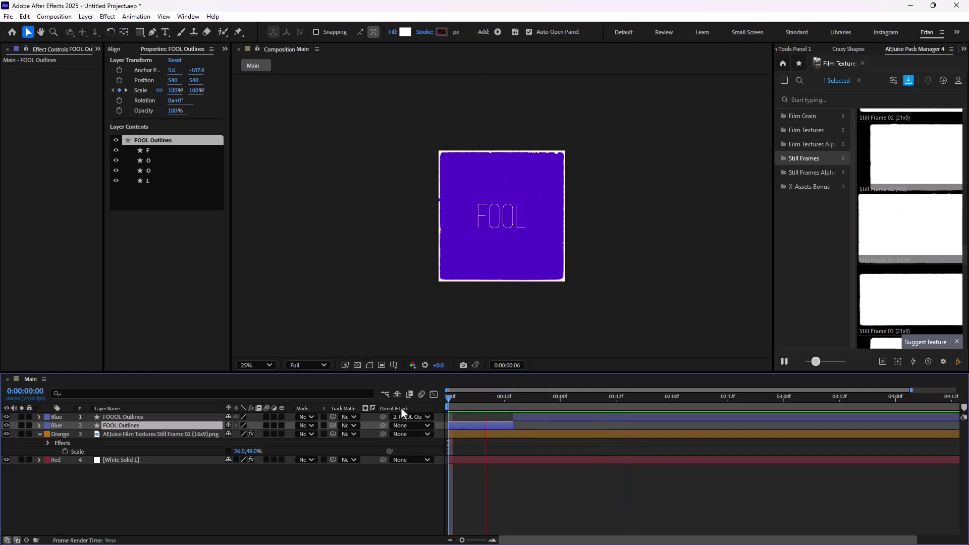
drag(579, 397, 510, 420)
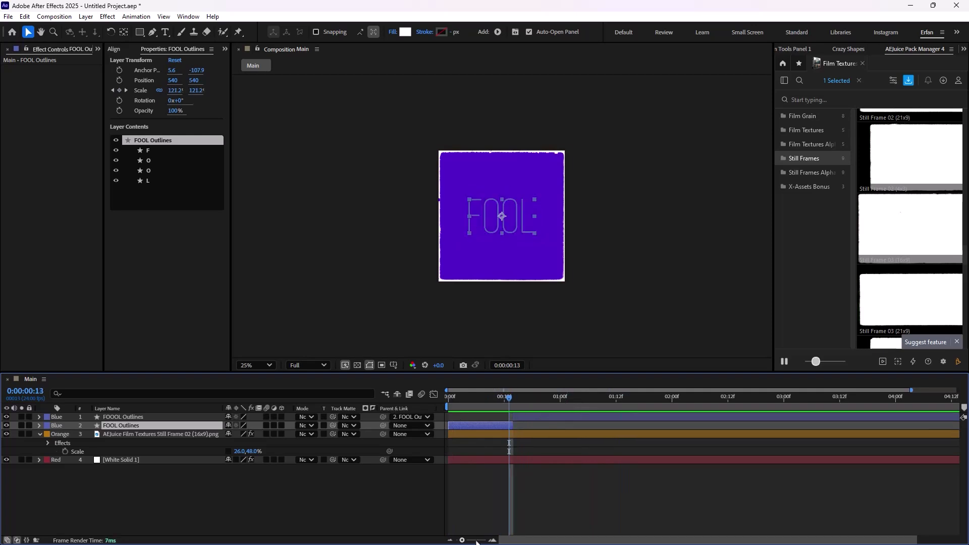
drag(476, 542, 481, 540)
drag(649, 426, 633, 430)
key(space)
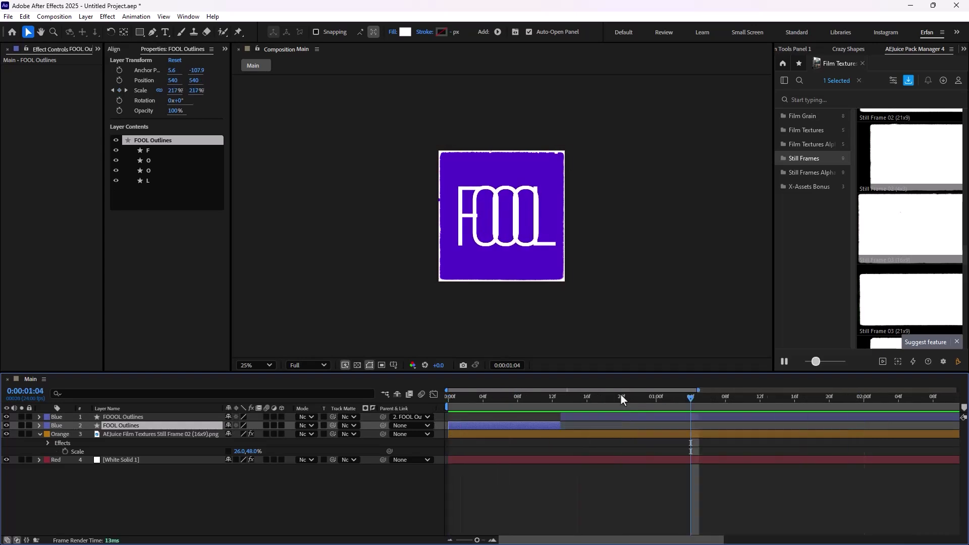
click(619, 417)
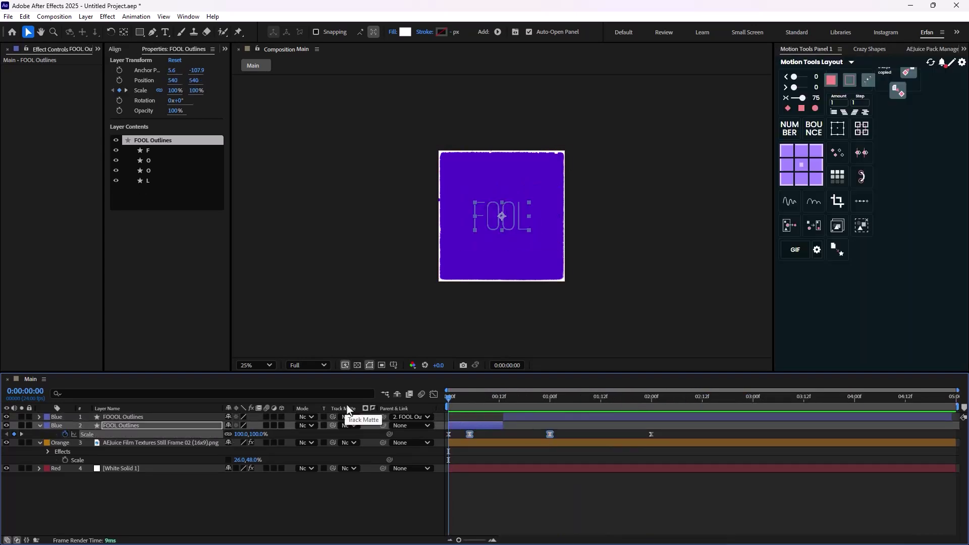
key(space)
key(space)
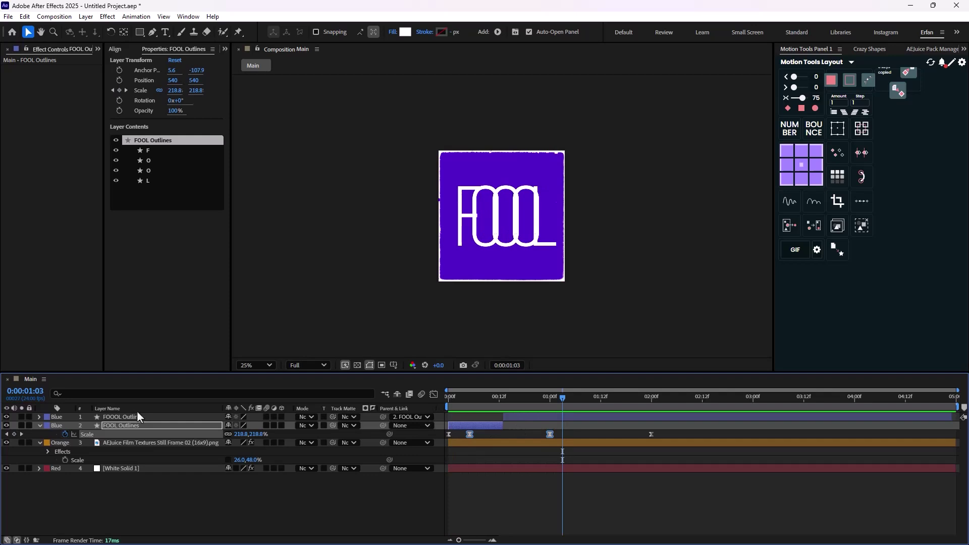
Step: Duplicate FOOL Outlines and extend the end of the copy to just past 2 seconds 12 frames
drag(562, 399, 622, 420)
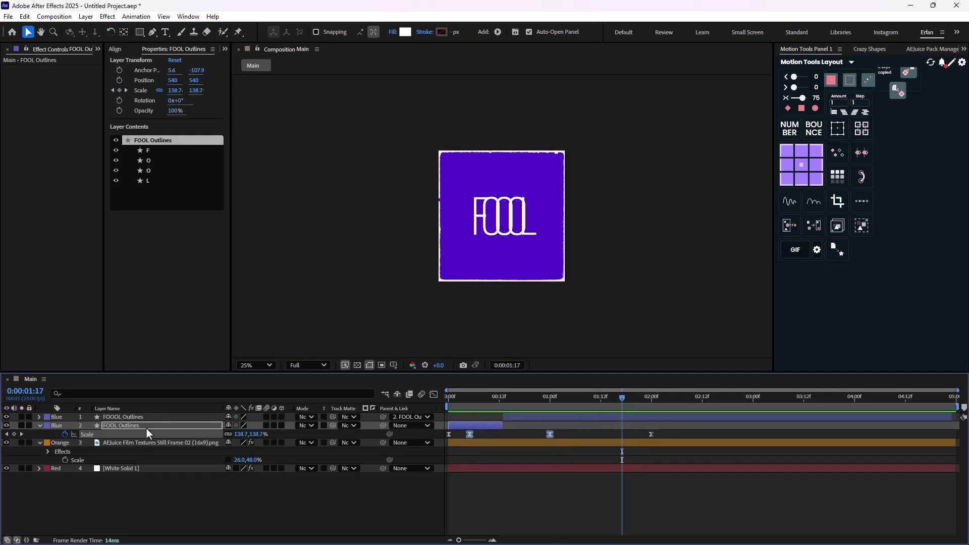
key(ctrl+d)
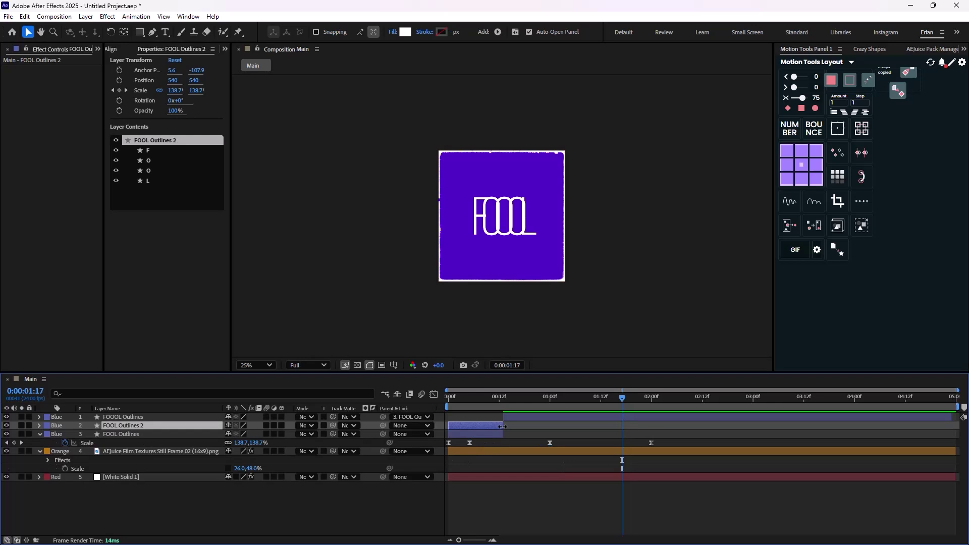
drag(503, 426, 710, 424)
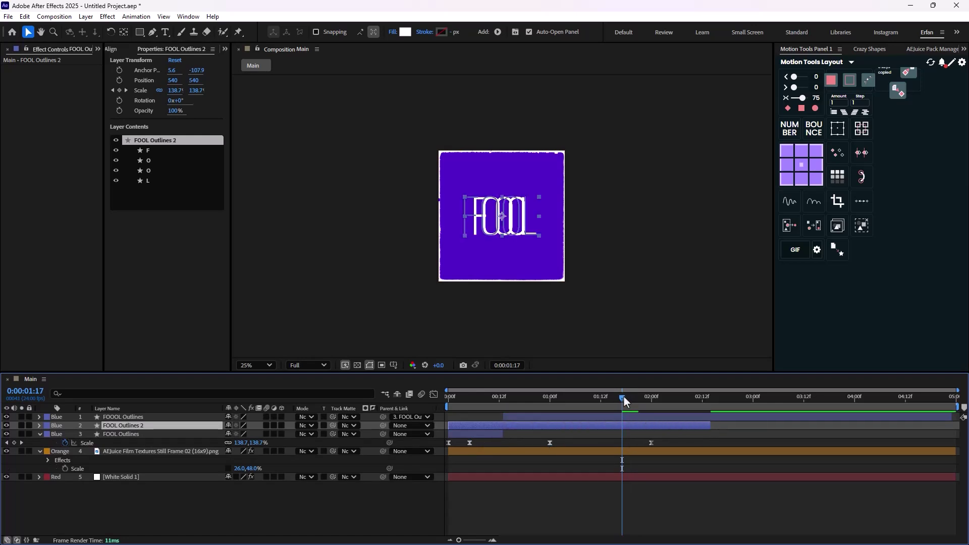
Step: At 1 second 20 frames, trim FOOL Outlines 2 to start there and FOOOL Outlines to end there
drag(624, 397, 635, 404)
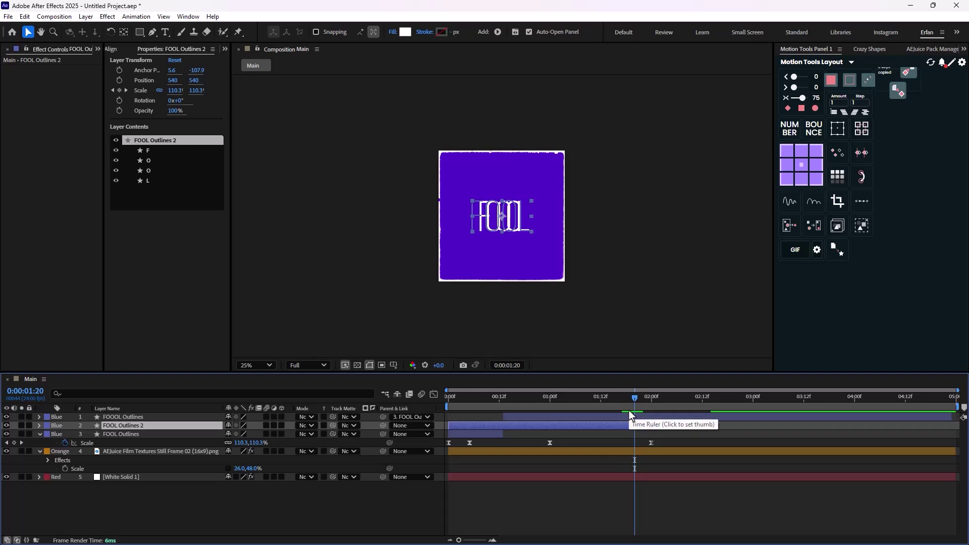
key(alt+bracketleft)
click(663, 416)
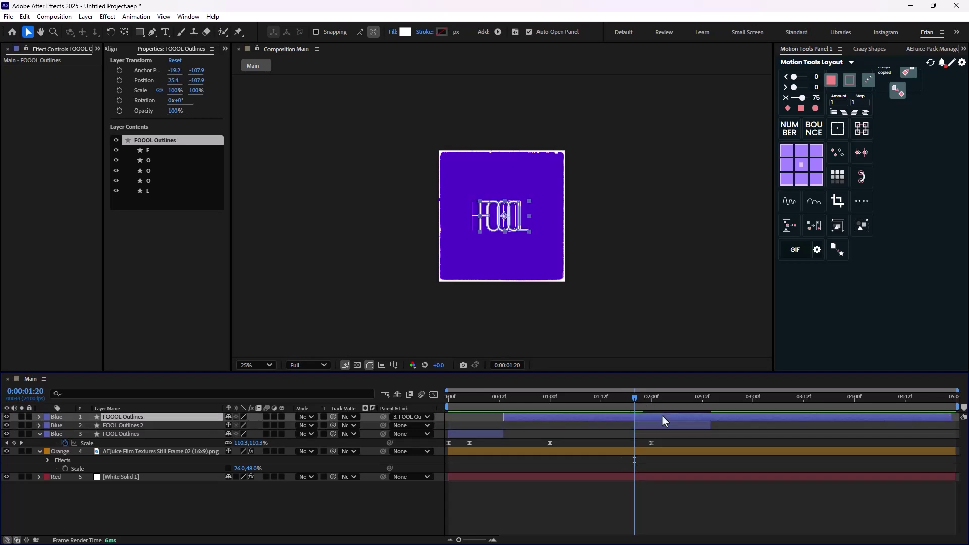
key(alt+bracketright)
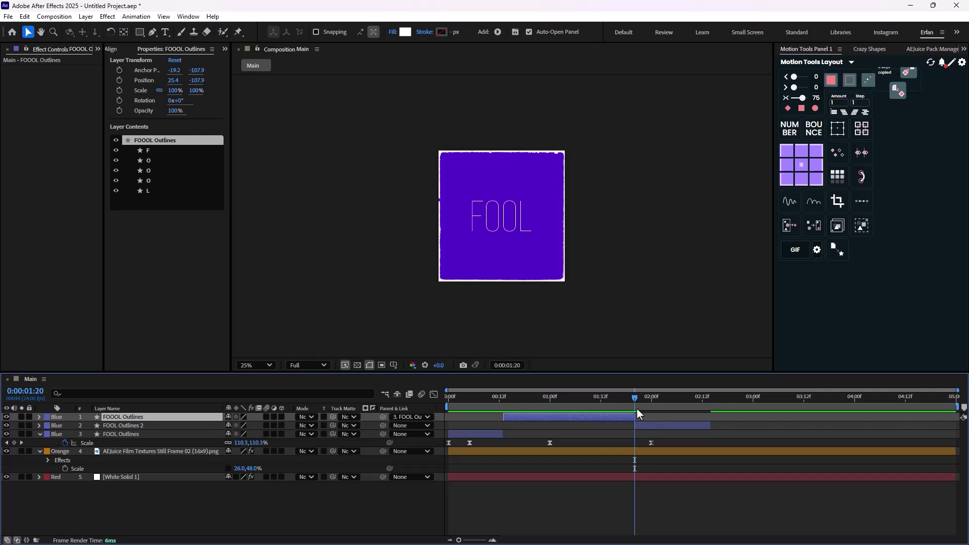
Step: Preview the animation from the start, and extend FOOOL Outlines backwards so it starts at frame 12
drag(637, 409, 438, 442)
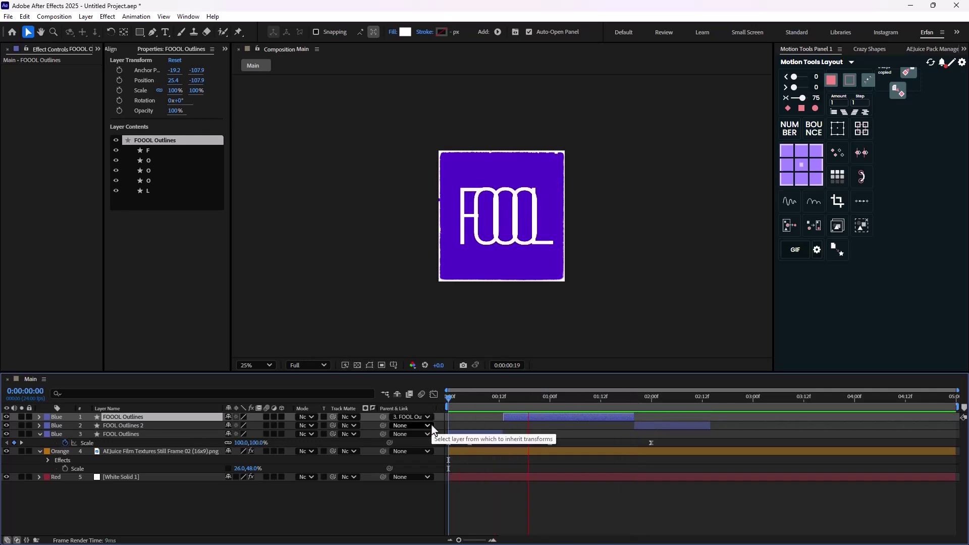
drag(697, 399, 500, 417)
scroll(527, 278, up, 2)
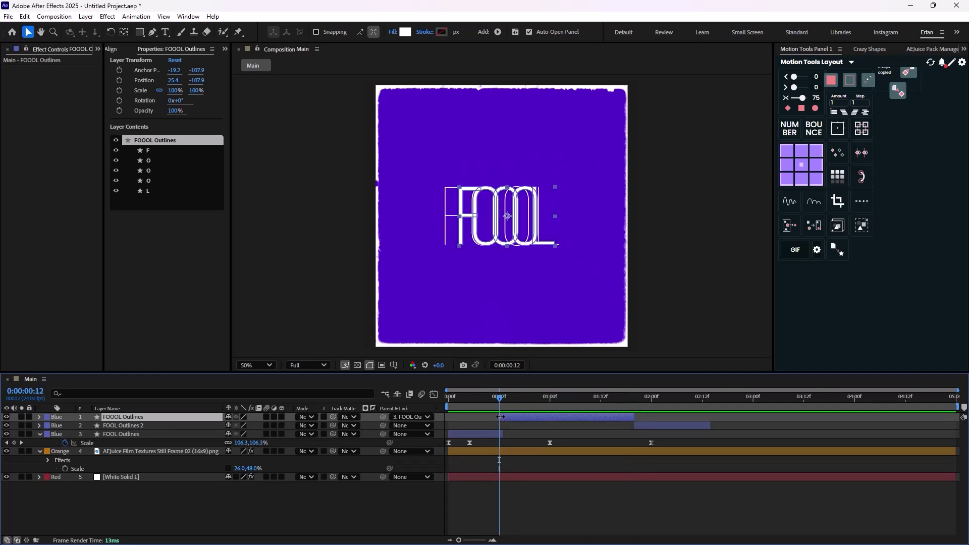
Step: Nudge FOOL Outlines horizontally to X position 526 together with its parented FOOOL Outlines
click(126, 431)
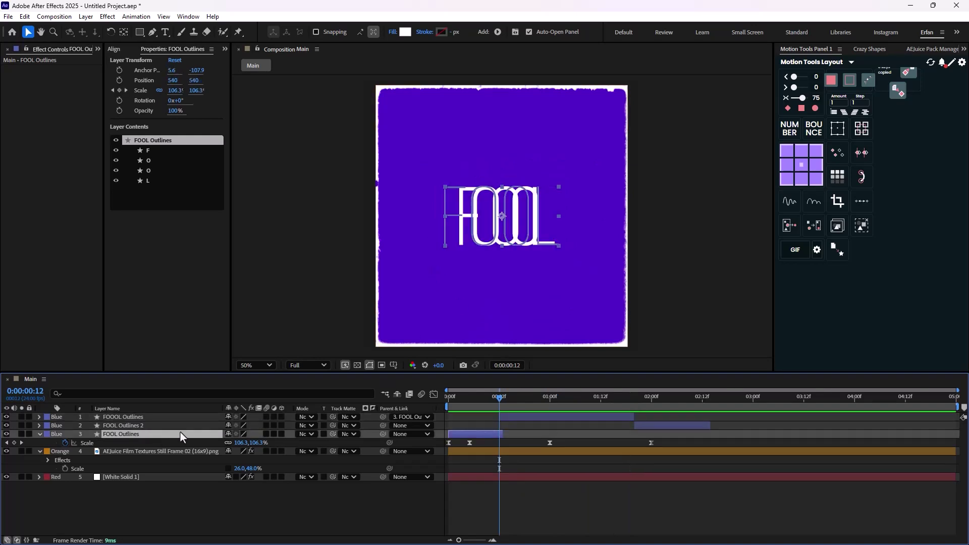
key(Return)
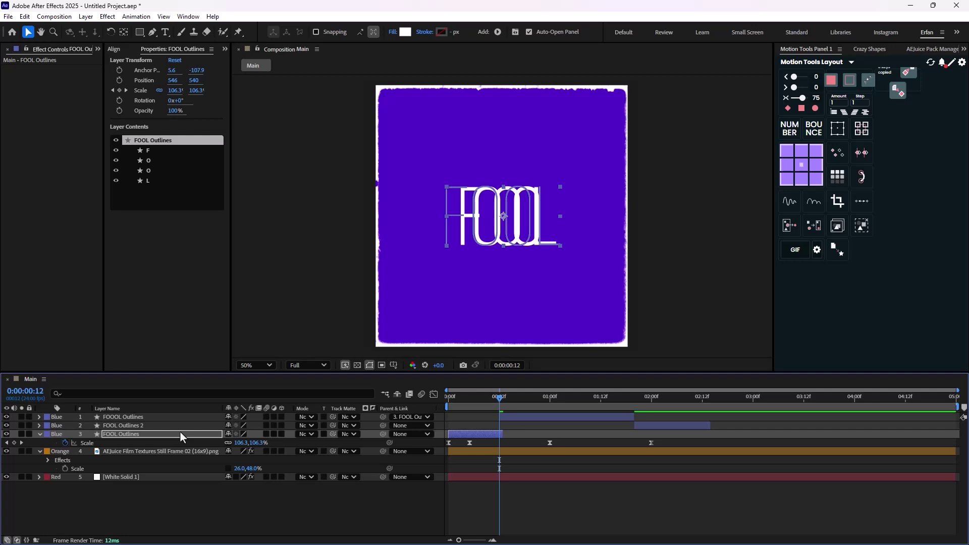
key(shift+Right)
key(shift+Left)
key(shift+Left)
key(shift+Left)
key(shift+Left)
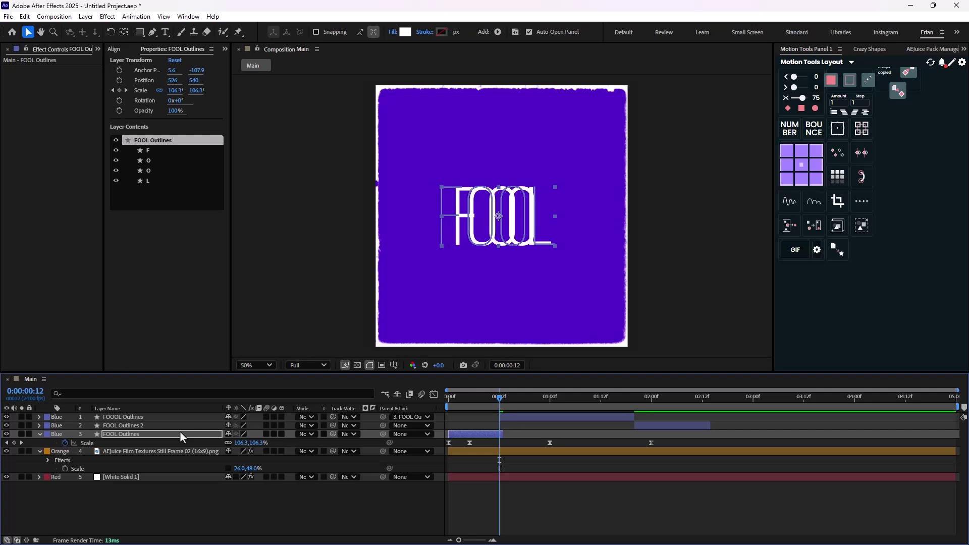
click(189, 501)
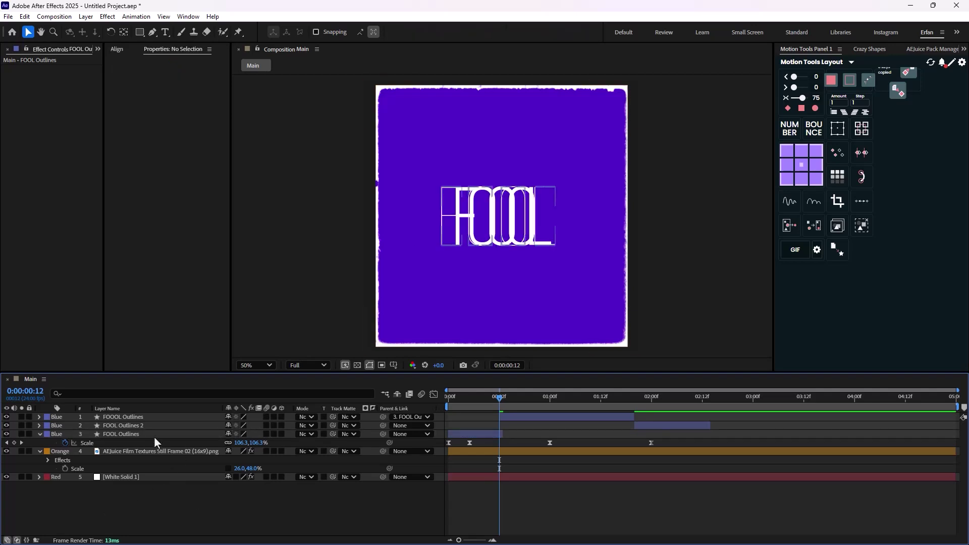
Step: Remove the parent from FOOOL Outlines so FOOL Outlines can move independently
click(154, 438)
click(404, 417)
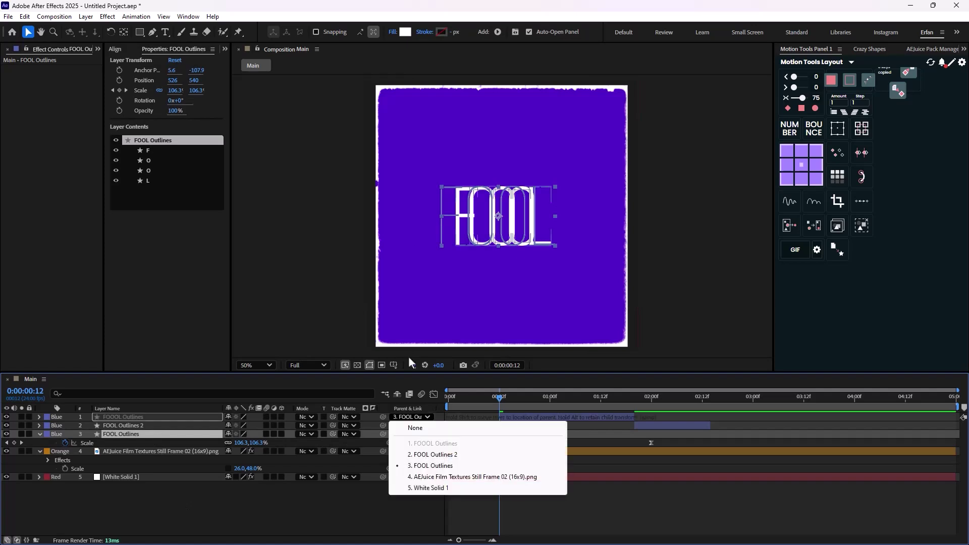
click(417, 427)
click(142, 444)
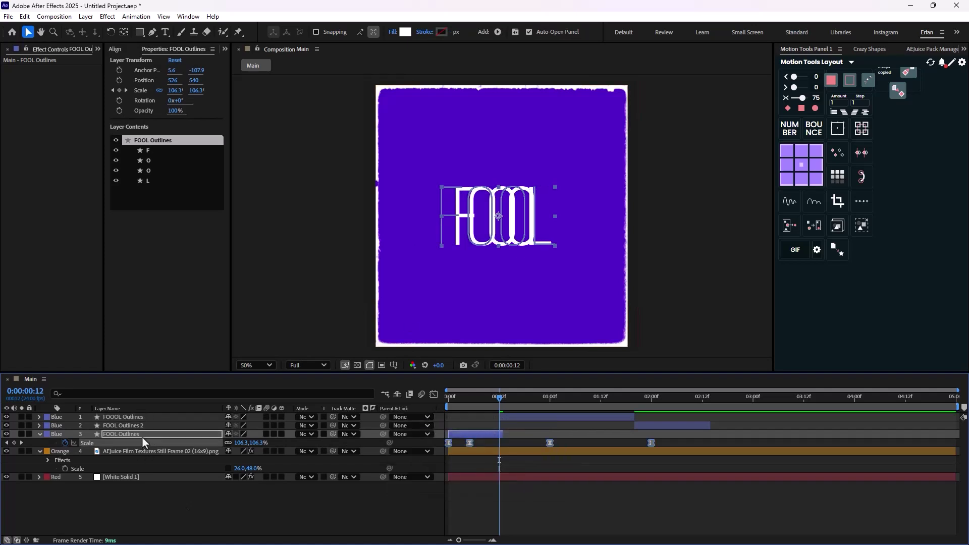
Step: Nudge FOOL Outlines alone to X position 568 and parent FOOOL Outlines to it again
click(144, 435)
key(Right)
key(shift+Right)
key(shift+Right)
key(shift+Right)
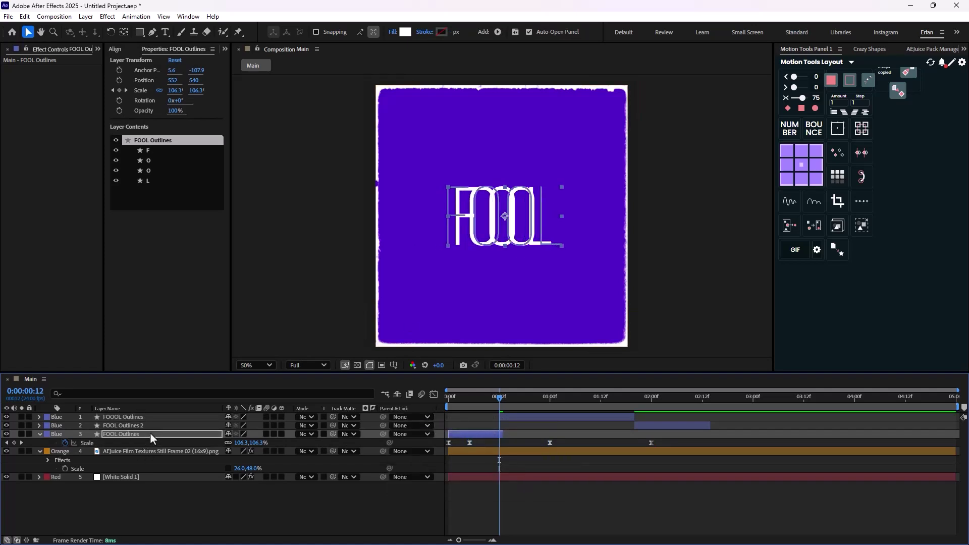
key(shift+Right)
key(Right)
key(Right)
key(Right)
key(Right)
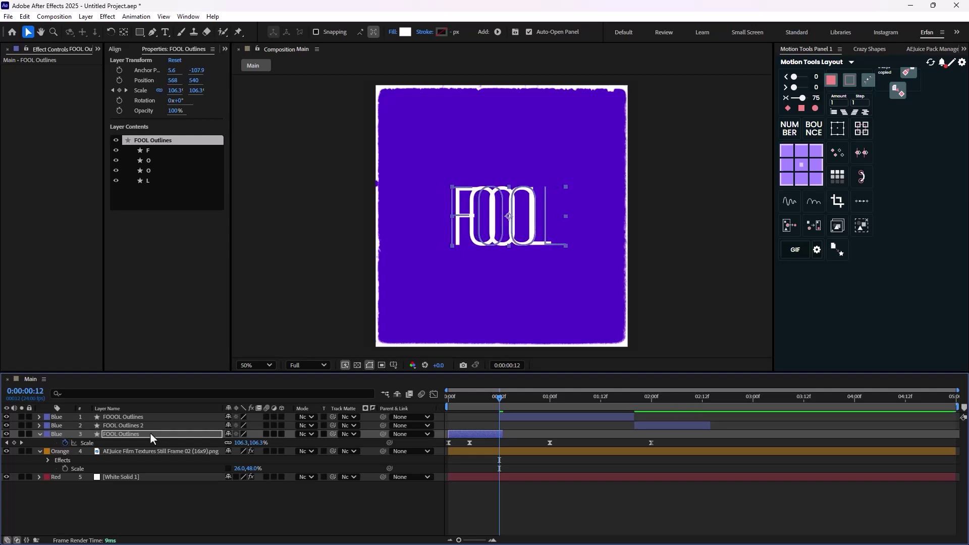
key(Left)
key(Left)
key(Left)
key(Left)
key(Left)
key(Left)
key(Left)
key(Left)
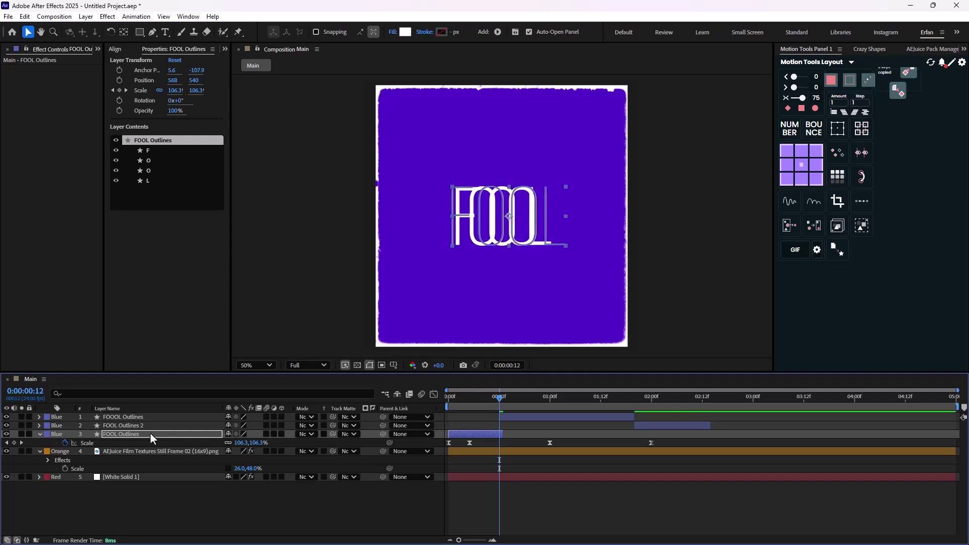
click(138, 417)
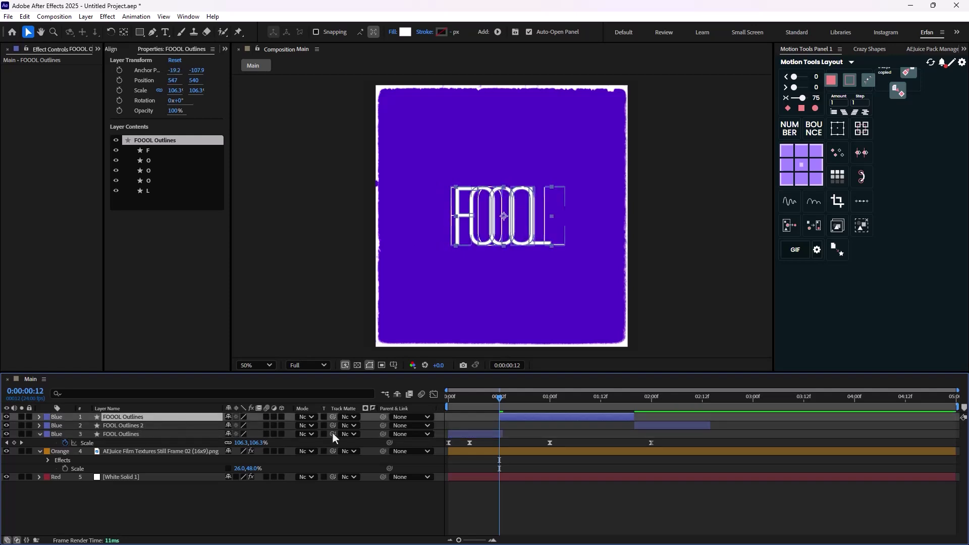
drag(383, 417, 169, 436)
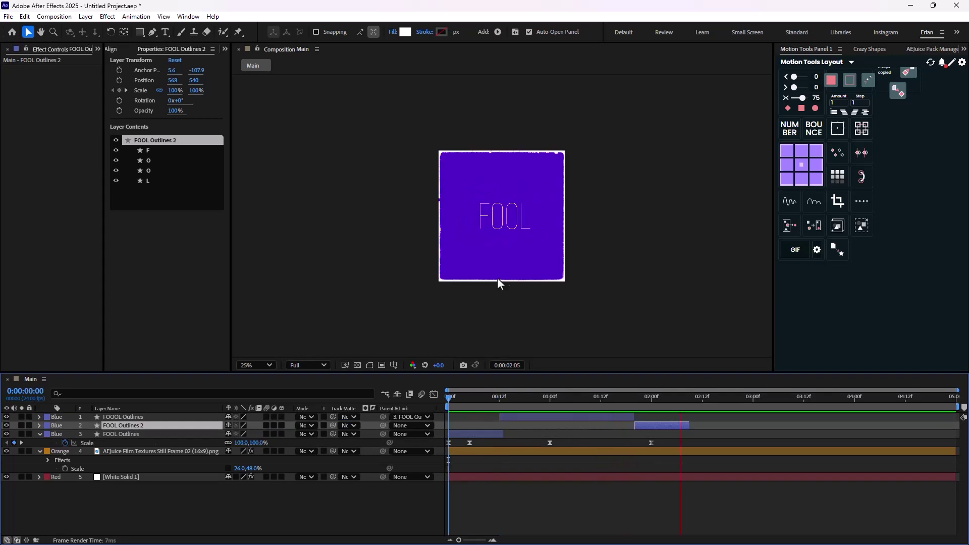
Step: Set the work area to end with FOOL Outlines 2 and preview the looping animation
drag(681, 404, 651, 413)
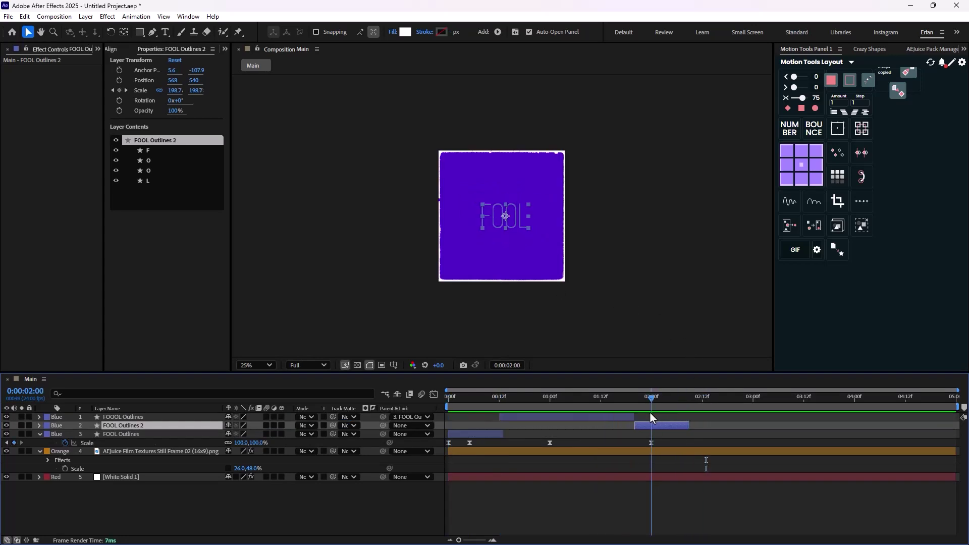
key(space)
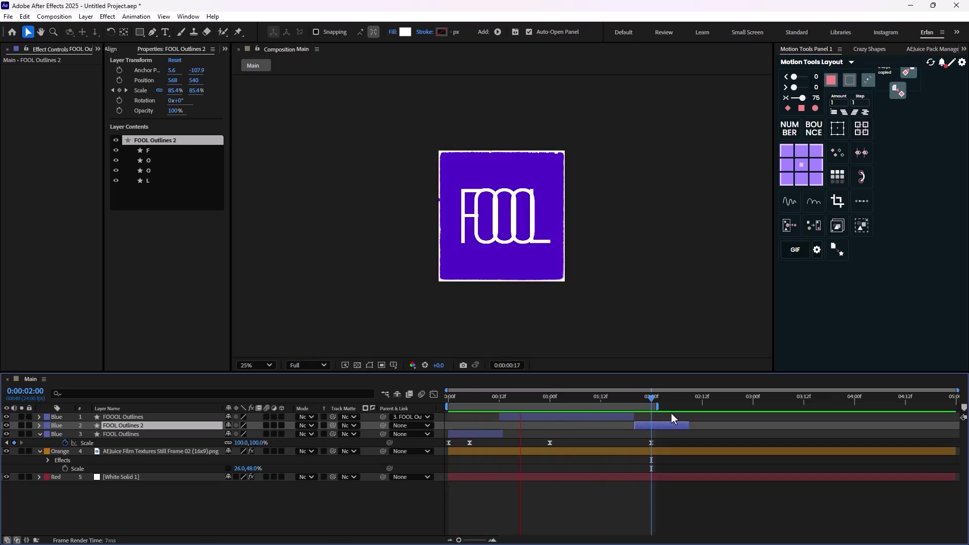
key(space)
drag(658, 406, 667, 407)
key(space)
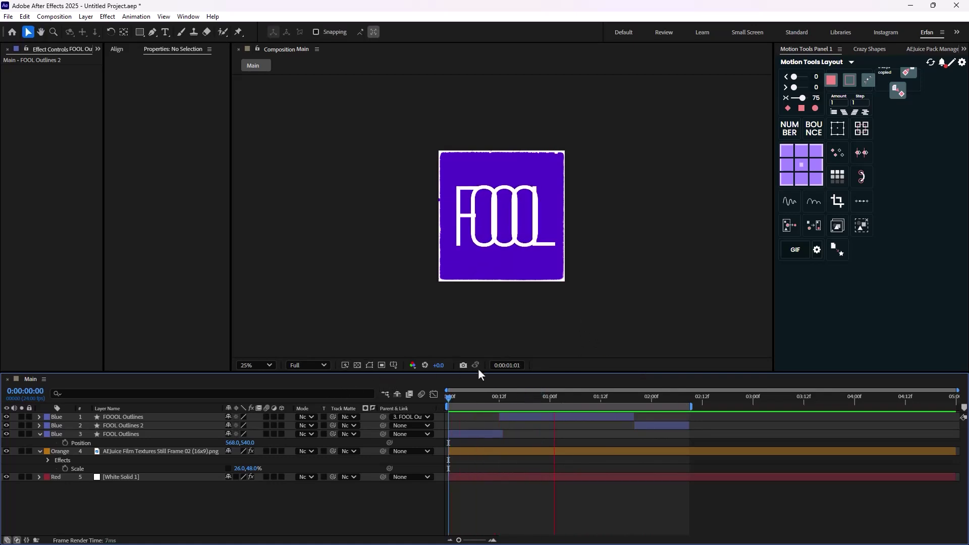
key(space)
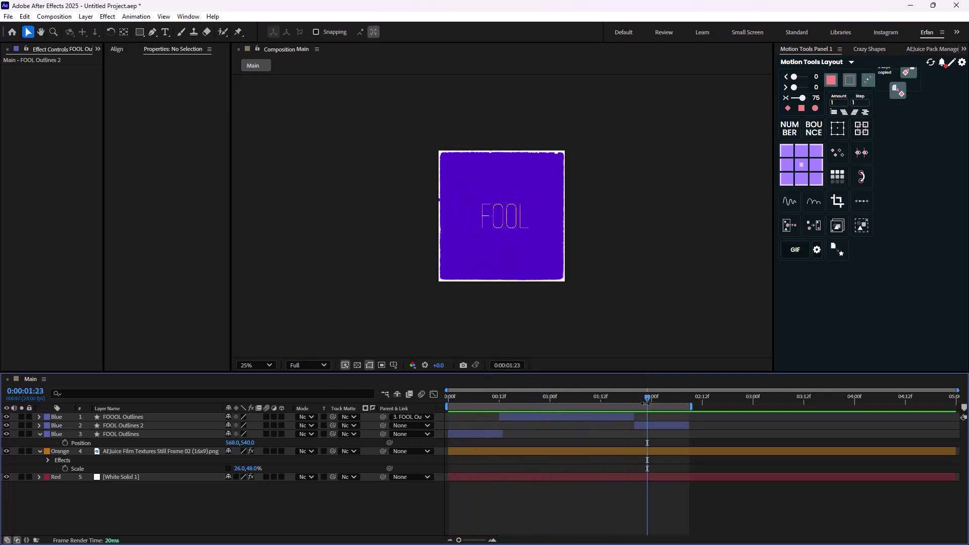
Step: Add path keyframes to every letter path of FOOOL Outlines at frame 12 with the Crazy Shapes extras
drag(648, 402, 497, 410)
click(501, 416)
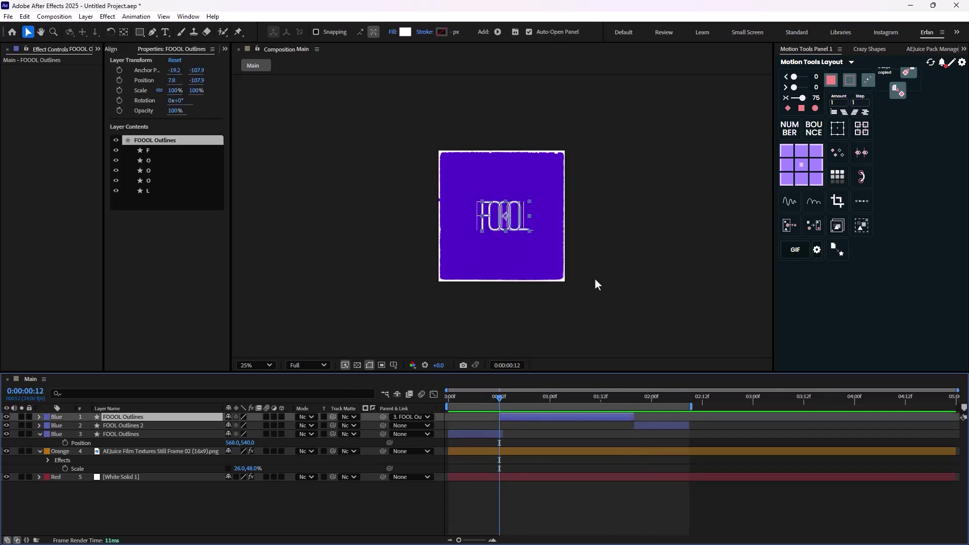
key(period)
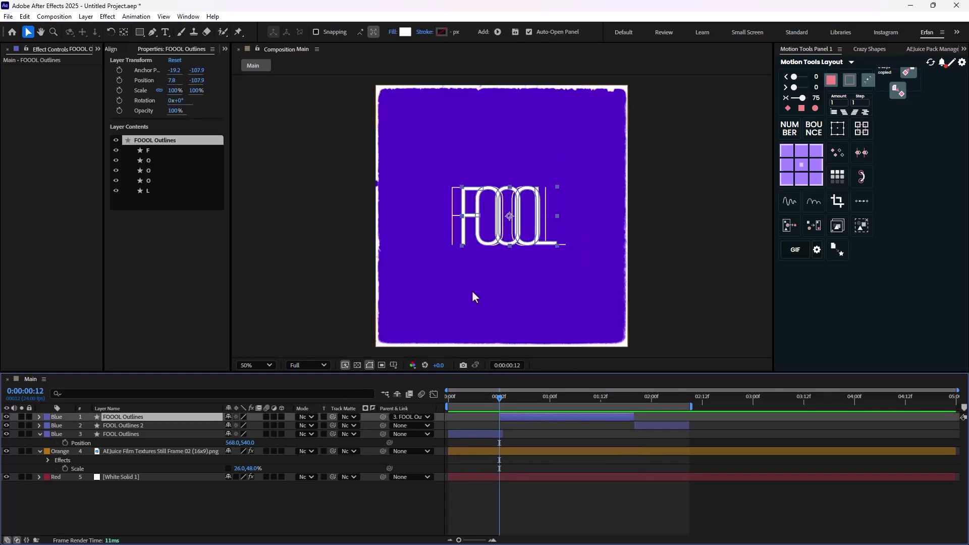
click(870, 49)
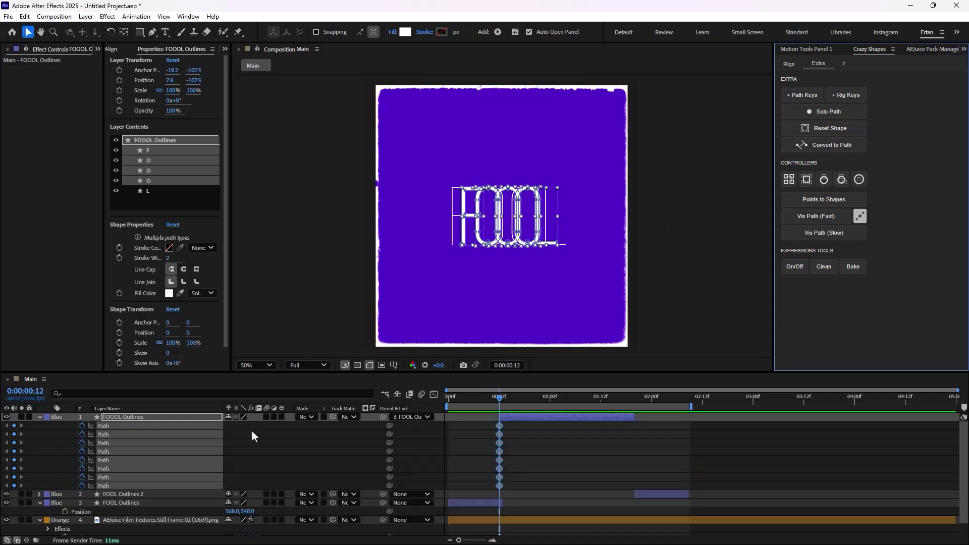
click(120, 420)
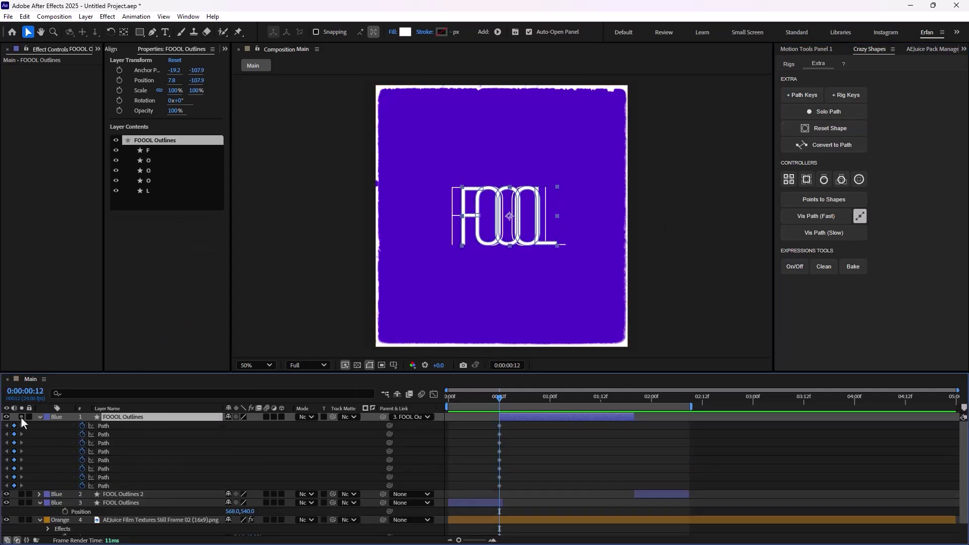
Step: Trim FOOL Outlines to end exactly where FOOOL Outlines starts, at frame 12
click(6, 503)
scroll(446, 464, up, 5)
click(643, 506)
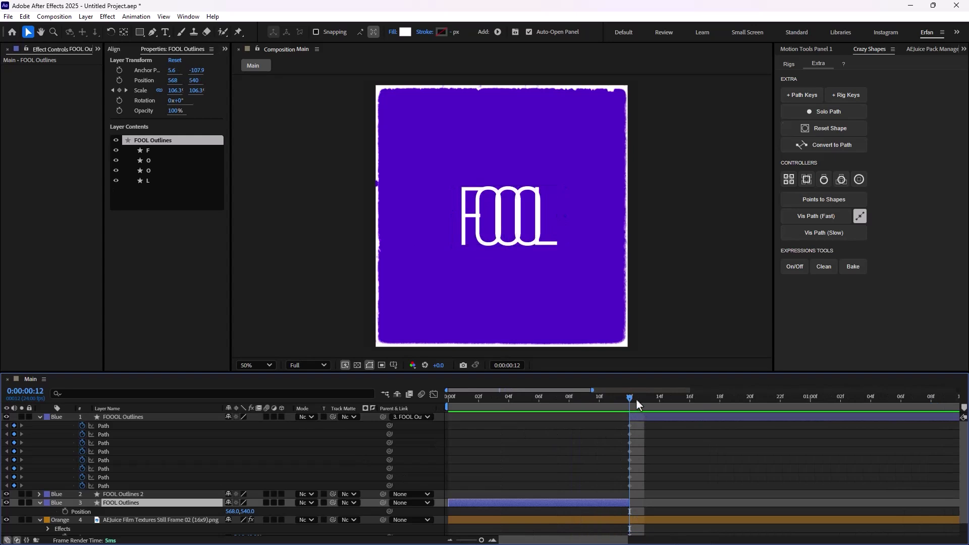
Step: Move the FOOOL Outlines path keyframes to frame 16 and select the letter paths for point editing
drag(637, 400, 692, 483)
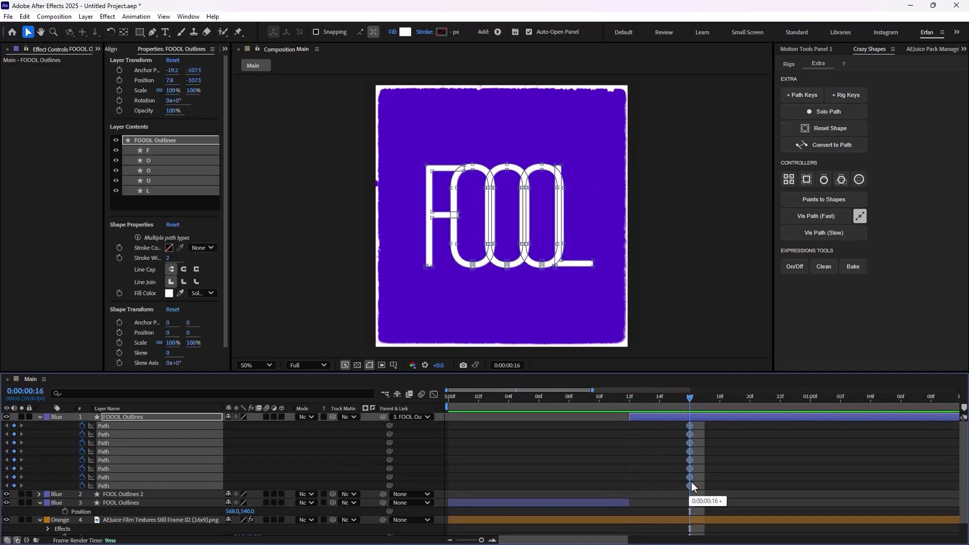
drag(719, 428, 676, 486)
key(ctrl+t)
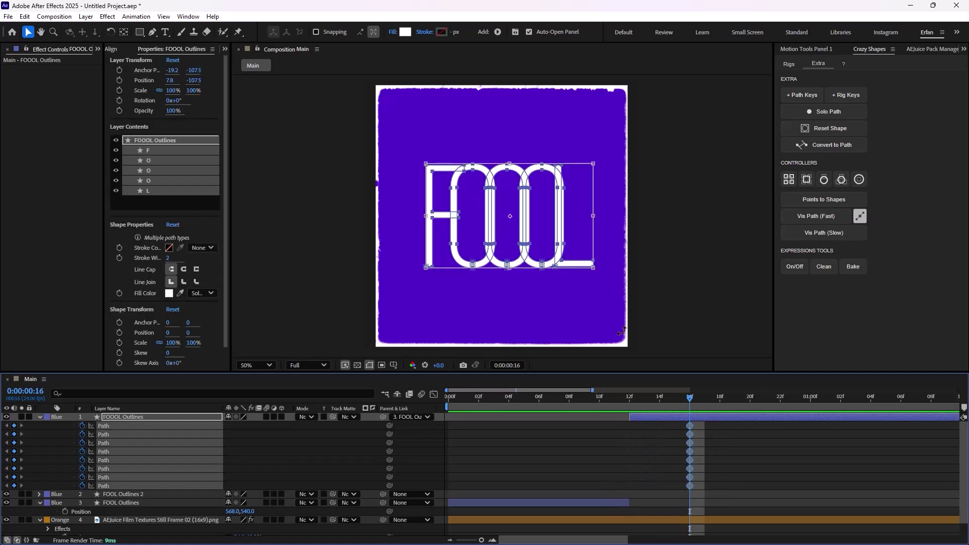
drag(719, 427, 676, 479)
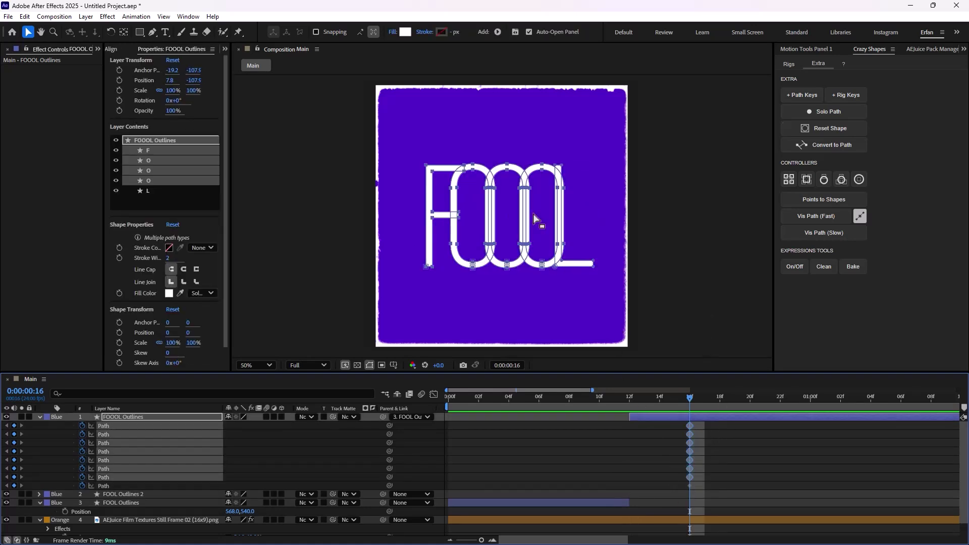
Step: Select the upper points of all FOOOL letters and move them up close to the purple square's top edge
drag(592, 148, 405, 198)
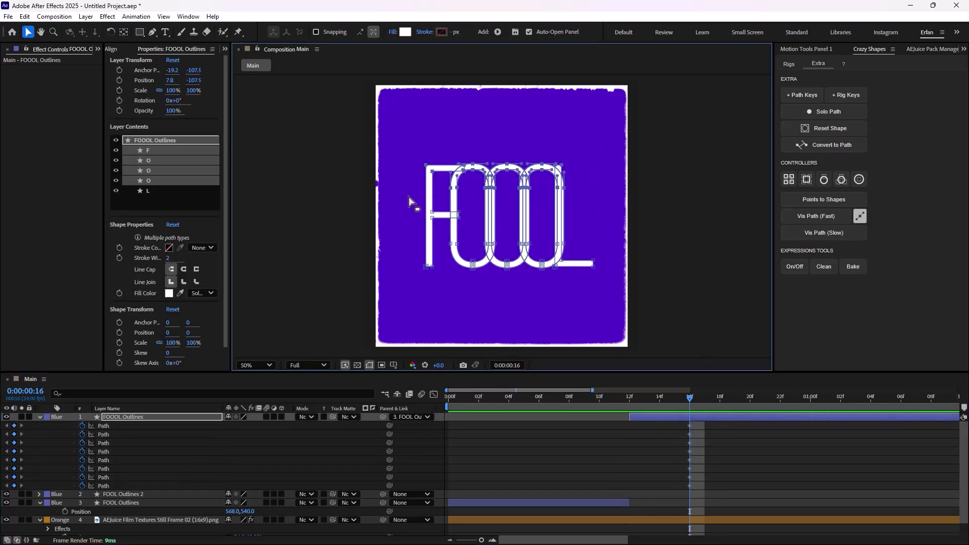
key(shift+Up)
key(shift+Up)
key(shift+Up)
key(shift+Up)
key(shift+Up)
key(shift+Up)
key(shift+Up)
key(shift+Up)
key(shift+Up)
key(shift+Up)
key(shift+Up)
key(shift+Up)
key(shift+Up)
key(shift+Up)
key(shift+Up)
key(shift+Up)
key(shift+Up)
key(shift+Up)
key(shift+Up)
key(shift+Up)
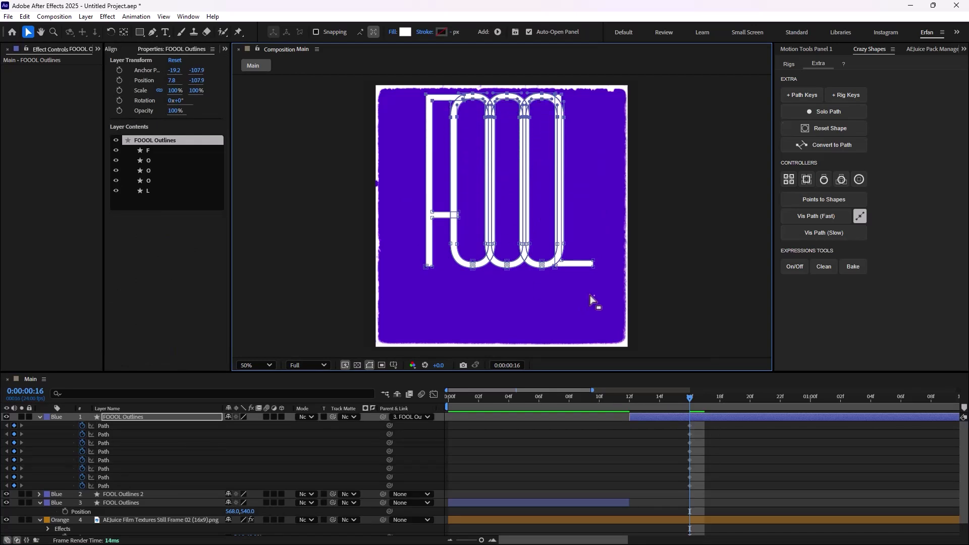
Step: Select the lower points of all FOOOL letters, including the F crossbar, and move them down close to the purple square's bottom edge
drag(591, 302, 424, 211)
key(shift+Down)
key(shift+Down)
key(shift+Down)
key(shift+Down)
key(shift+Down)
key(shift+Down)
key(shift+Down)
key(shift+Down)
key(shift+Down)
key(shift+Down)
key(shift+Down)
key(shift+Down)
key(shift+Down)
key(shift+Down)
key(shift+Down)
key(shift+Down)
key(shift+Down)
key(shift+Down)
key(shift+Down)
key(shift+Down)
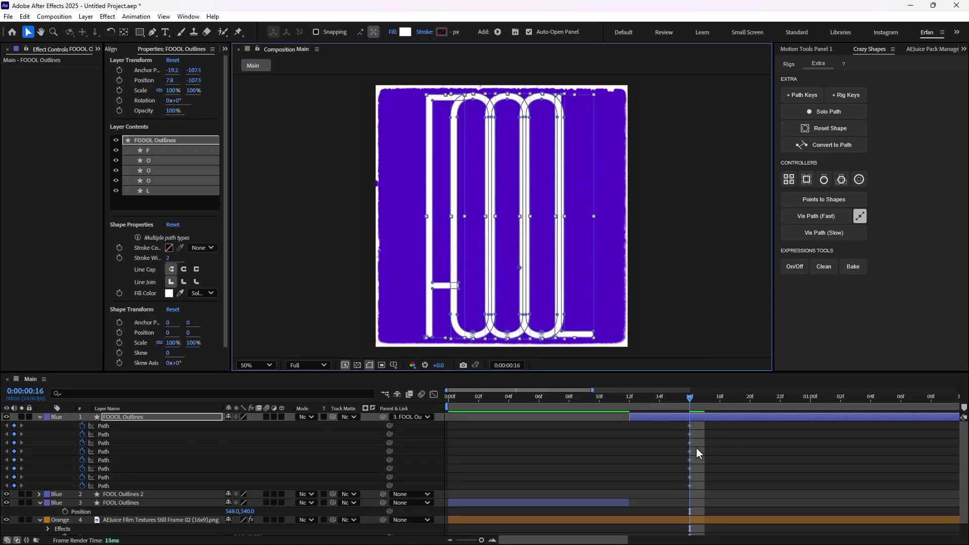
Step: Stretch all FOOOL letter paths horizontally at frame 16, from near the purple square's left edge to just past its right edge
drag(705, 489, 657, 407)
drag(658, 81, 404, 346)
key(ctrl+t)
drag(593, 218, 639, 222)
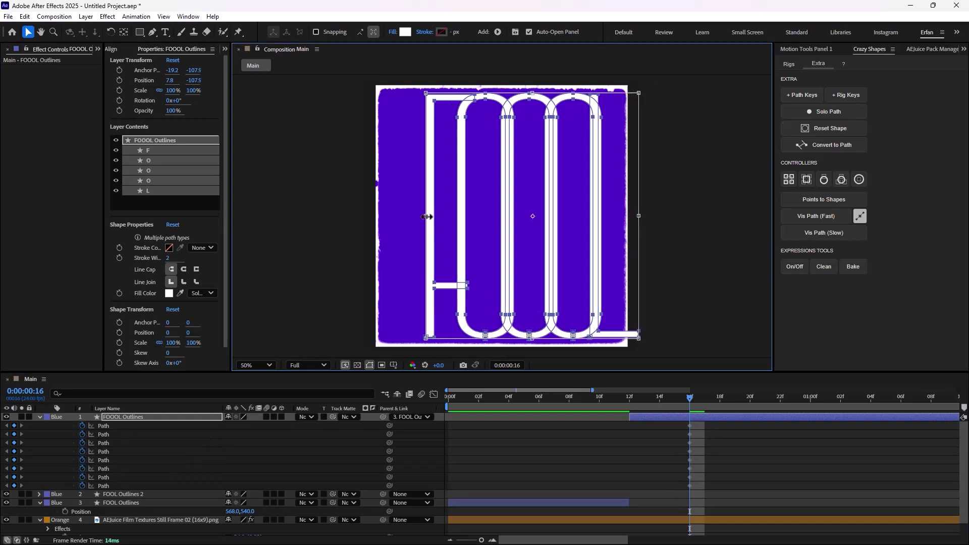
drag(426, 217, 382, 222)
Step: Shorten the L's foot in the FOOOL letters so it ends at the purple square's right edge
drag(707, 490, 669, 421)
click(709, 459)
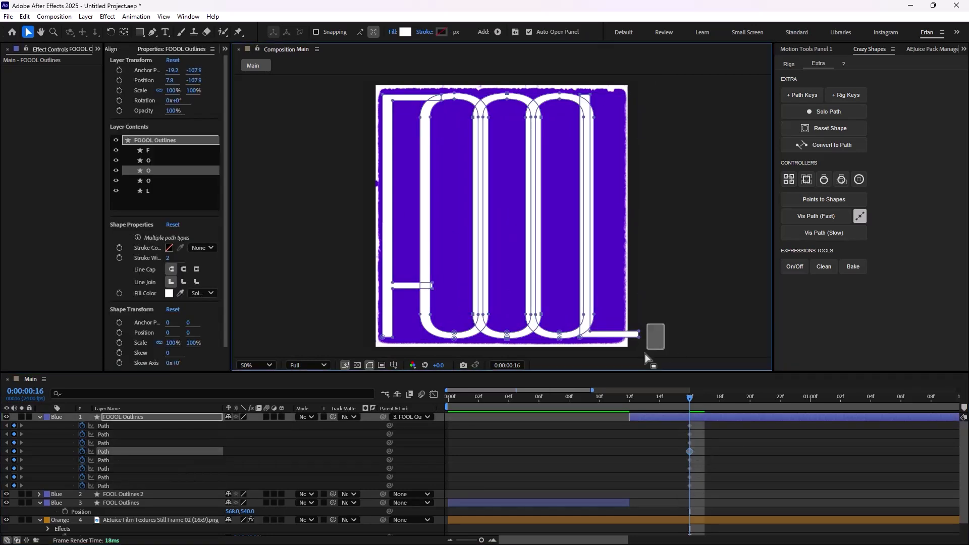
drag(639, 334, 628, 333)
click(681, 334)
scroll(703, 321, down, 2)
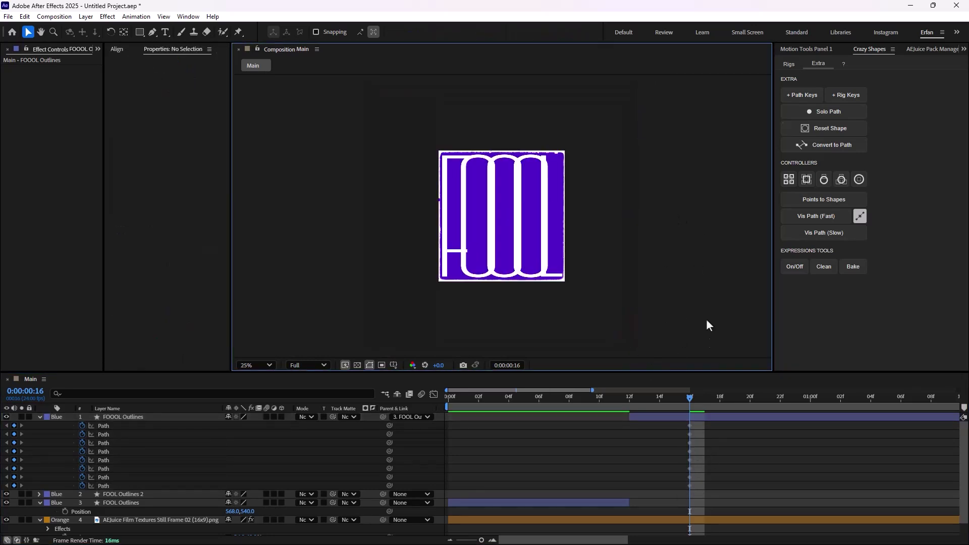
Step: Play back the widened FOOOL letters and show the composition's full duration in the timeline
drag(687, 399, 538, 413)
key(space)
key(space)
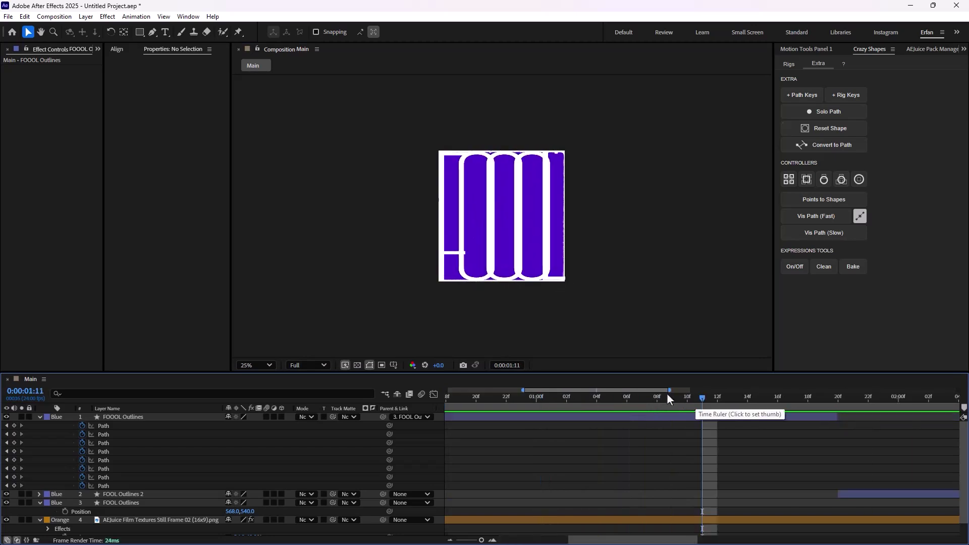
drag(671, 390, 967, 391)
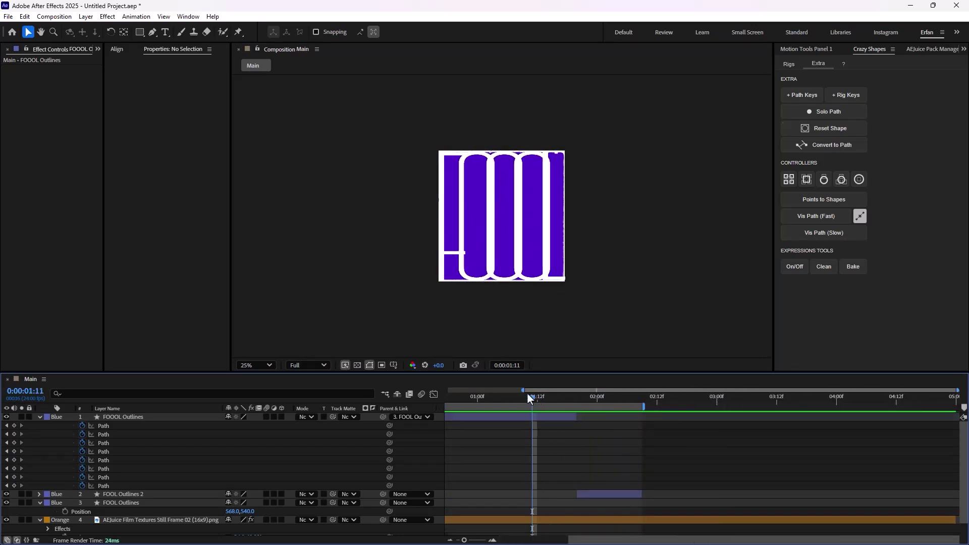
drag(526, 391, 447, 392)
Step: Set the FOOL Outlines scale keyframe at 1 second to 181%
drag(589, 399, 517, 409)
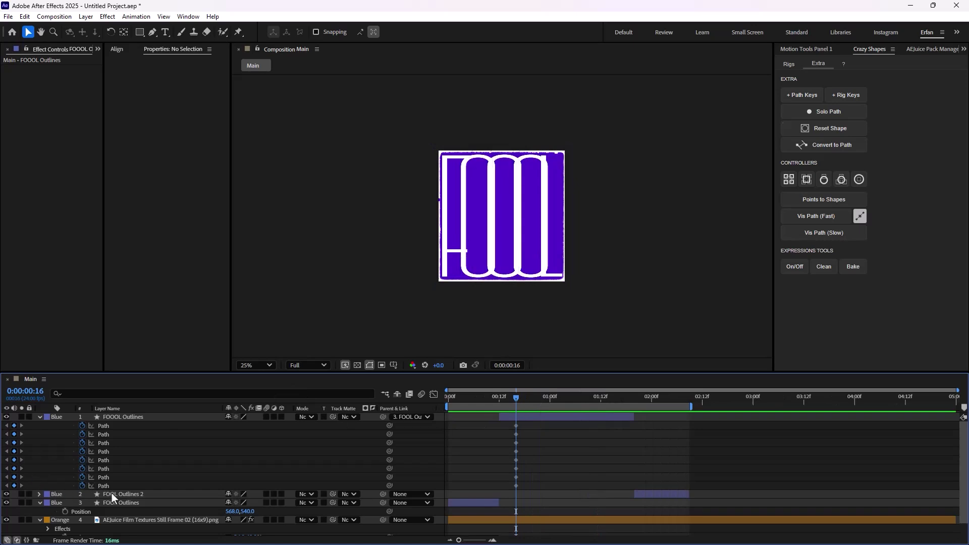
click(178, 502)
key(s)
scroll(540, 489, down, 1)
drag(515, 408, 546, 419)
click(551, 496)
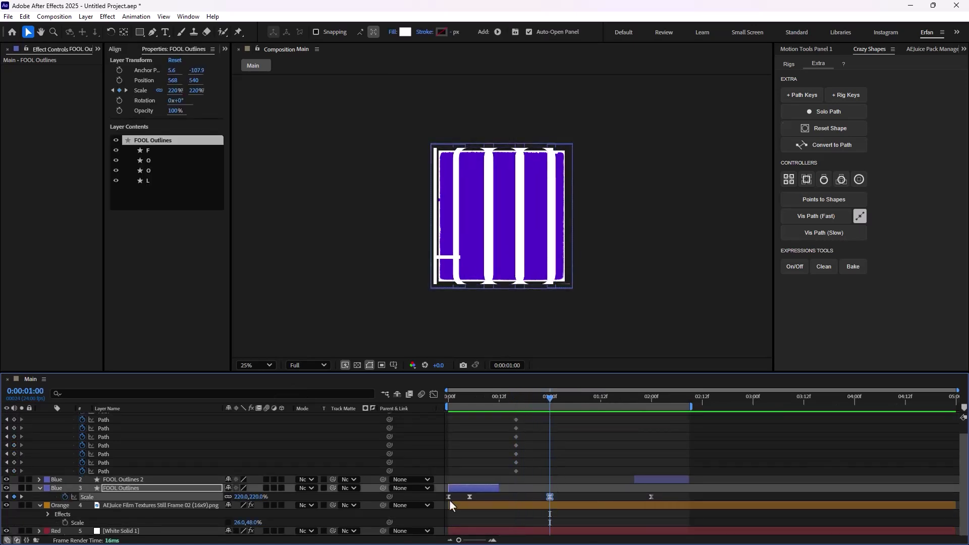
drag(238, 496, 260, 507)
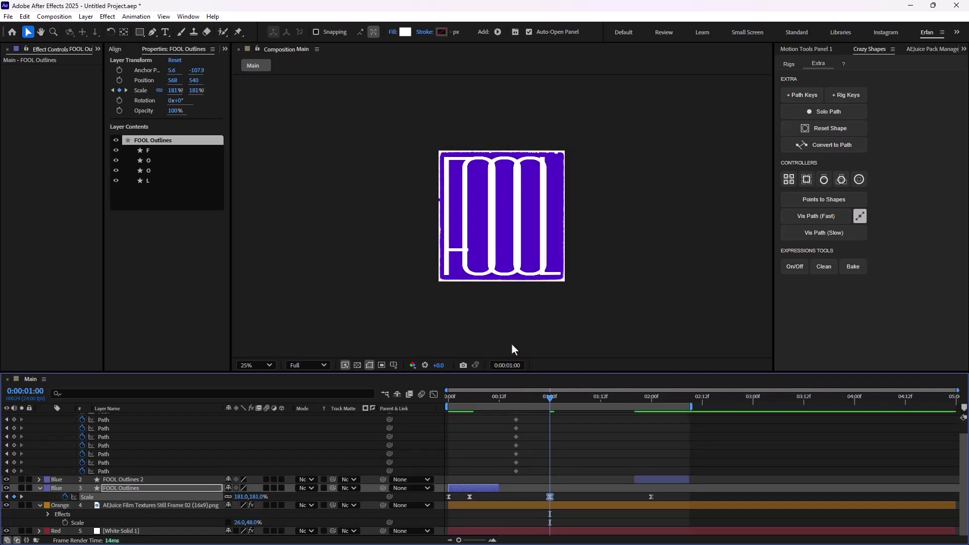
Step: Shift FOOL Outlines sideways to an X position of 596 and check the parented FOOOL letters over time
key(Right)
key(Right)
key(Right)
key(Right)
key(Right)
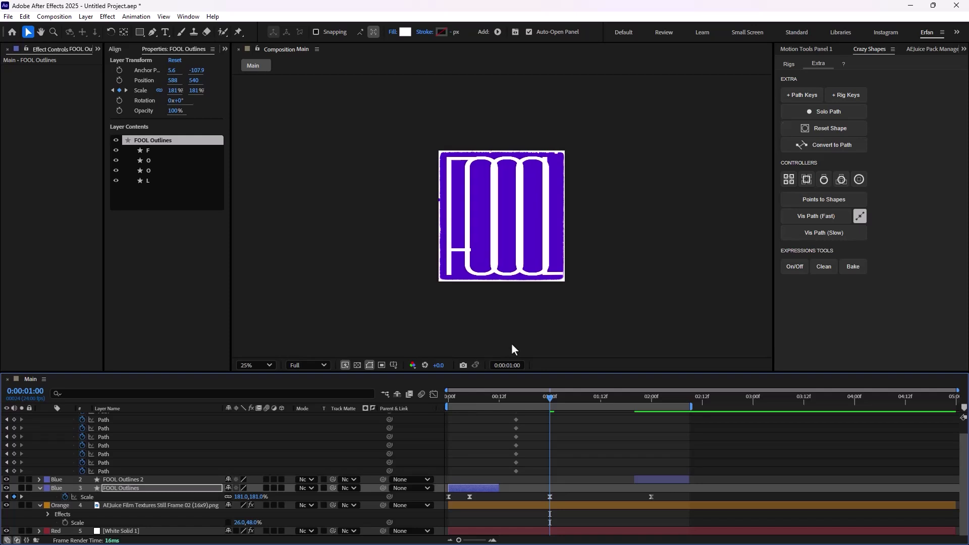
key(shift+Right)
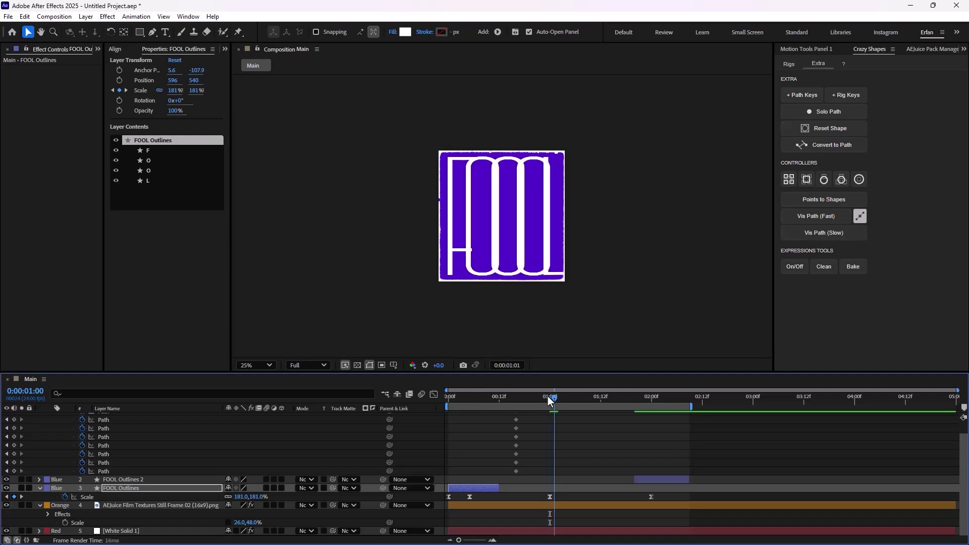
drag(547, 396, 673, 398)
Step: Set the X position of FOOL Outlines 2 to 596 and play back the composition
key(Home)
shift+click(124, 426)
key(p)
click(233, 435)
text(596)
key(Return)
key(space)
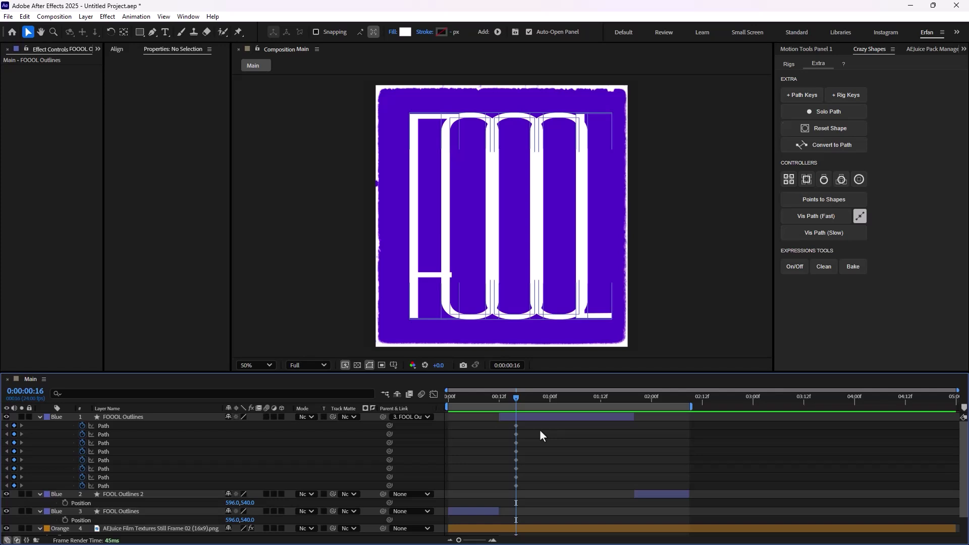
Step: Reshape the first and second O of the FOOOL letters at frame 16 so their adjoining sides merge into one even stroke
click(516, 426)
double_click(491, 311)
key(shift+Right)
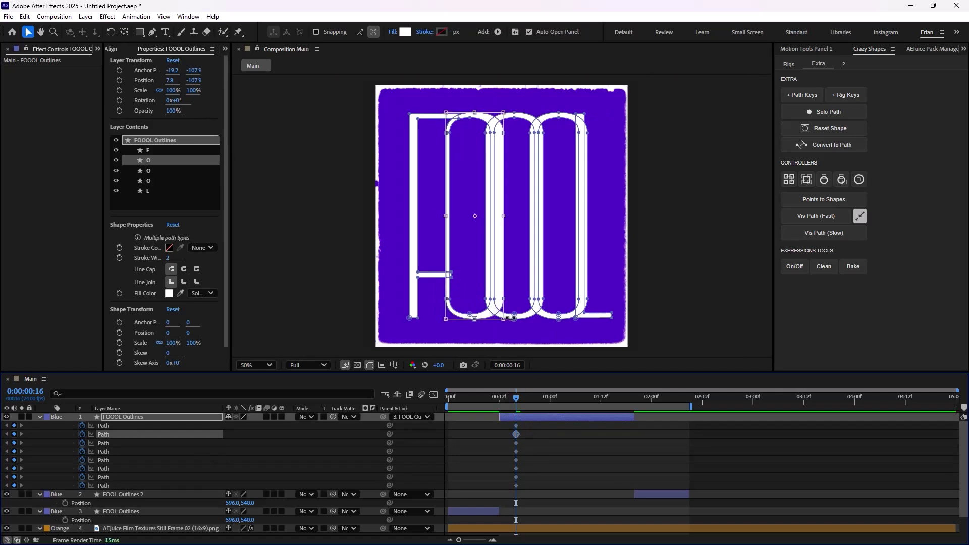
drag(503, 216, 589, 216)
click(516, 444)
key(ctrl+t)
click(516, 452)
click(181, 469)
key(ctrl+t)
key(shift+Right)
key(shift+Right)
Step: Adjust the third O's outer path and shift the L to the right so their spacing matches the other FOOOL letters
click(111, 477)
click(114, 469)
key(ctrl+t)
click(119, 486)
key(shift+Right)
click(119, 469)
key(ctrl+t)
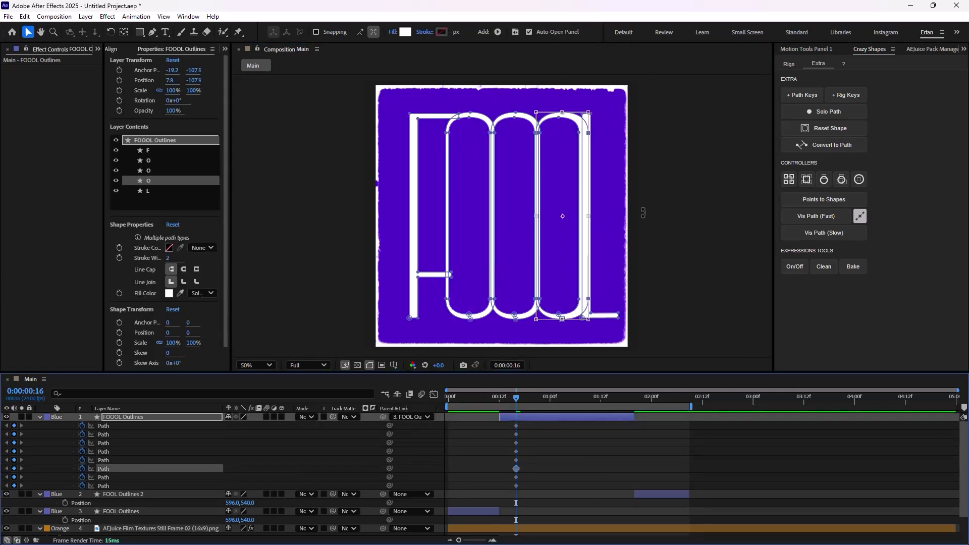
click(643, 213)
Step: Extend the F's crossbar in FOOOL Outlines across all three O's to the L's stem, and play back the result
key(comma)
key(comma)
drag(517, 396, 487, 396)
key(period)
key(period)
drag(529, 423, 509, 490)
click(588, 397)
drag(454, 276, 440, 289)
key(j)
drag(445, 280, 589, 281)
key(comma)
key(comma)
key(space)
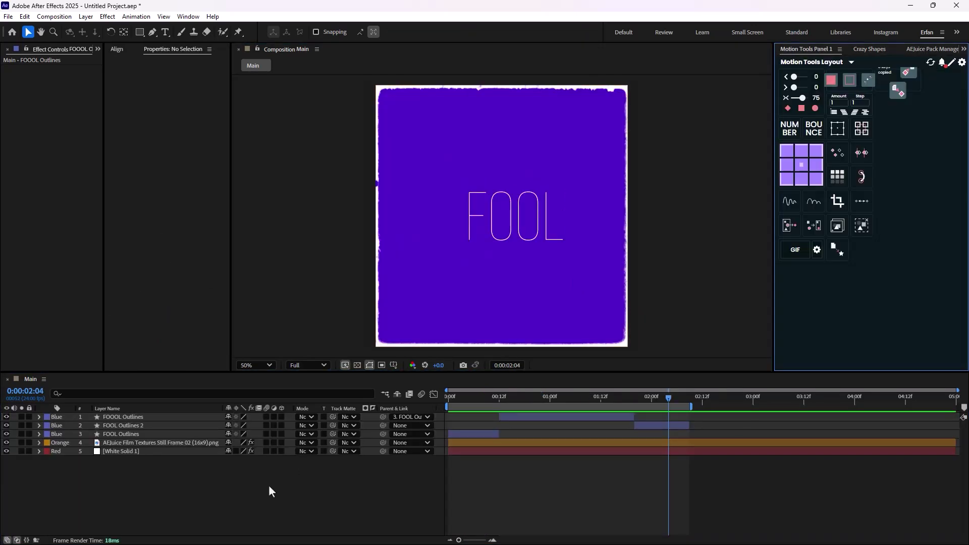
Step: Add the Noise 10 clip from AEJuice's Grunge Noise Textures pack to the composition
click(921, 49)
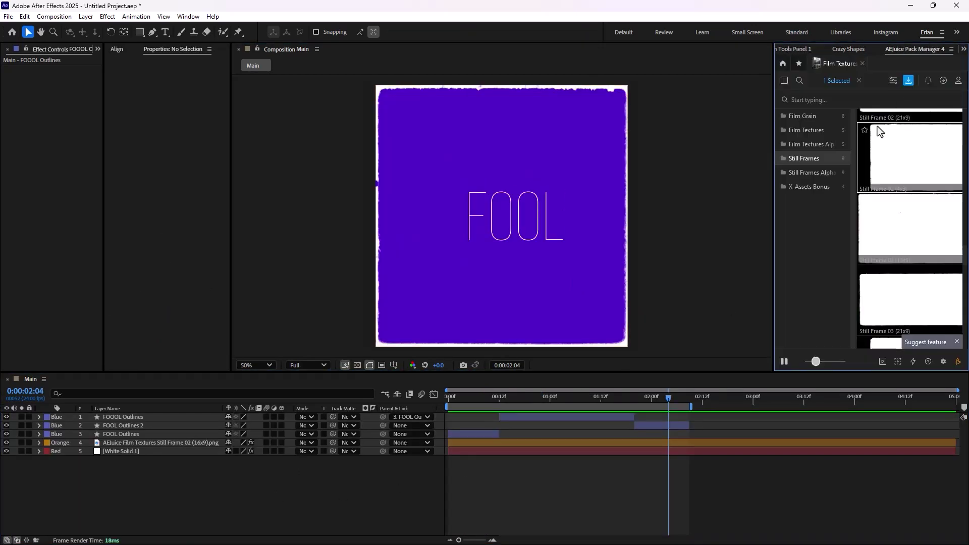
click(783, 64)
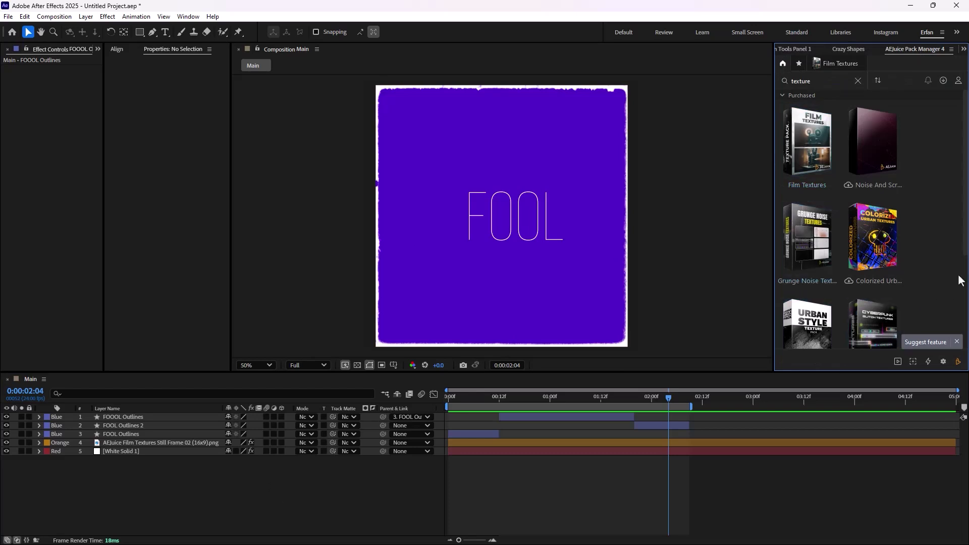
click(828, 258)
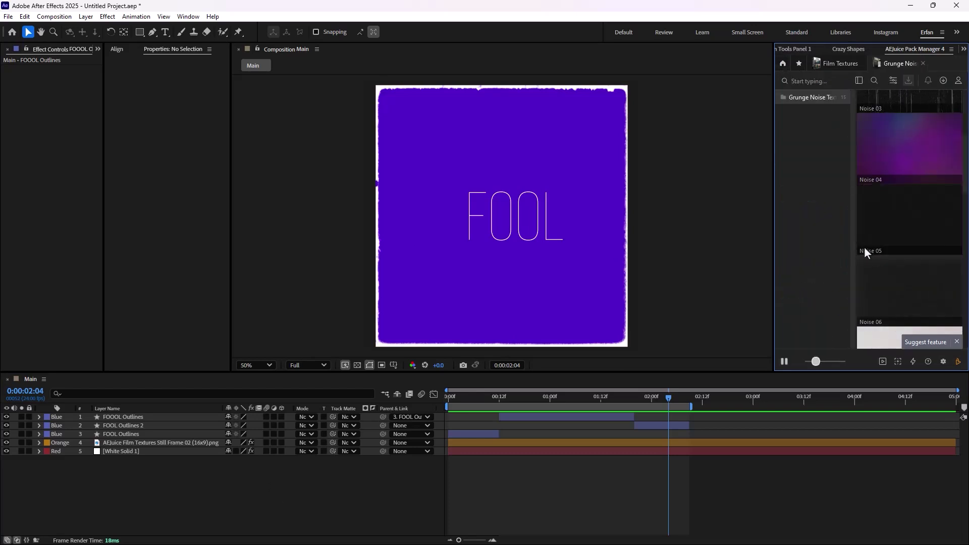
scroll(899, 277, down, 10)
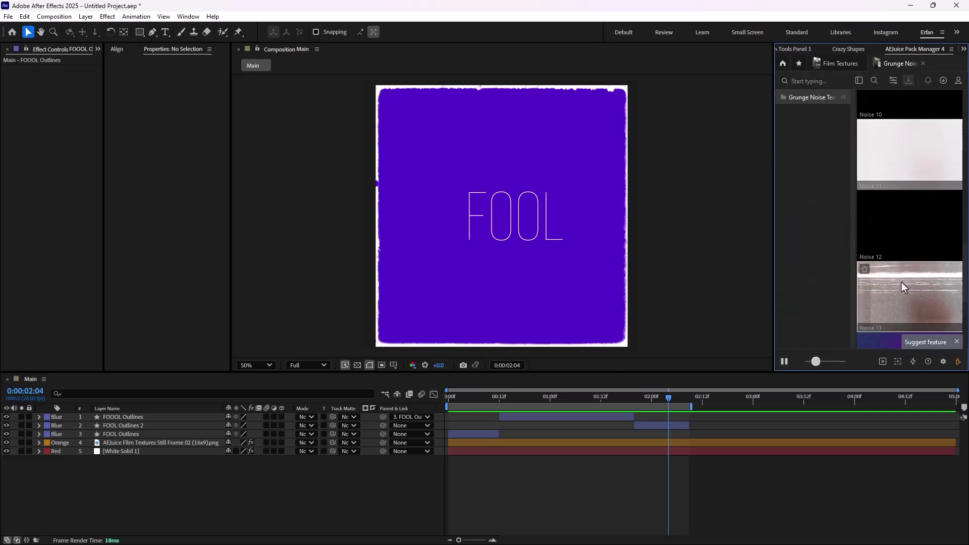
scroll(901, 282, down, 2)
scroll(900, 283, up, 5)
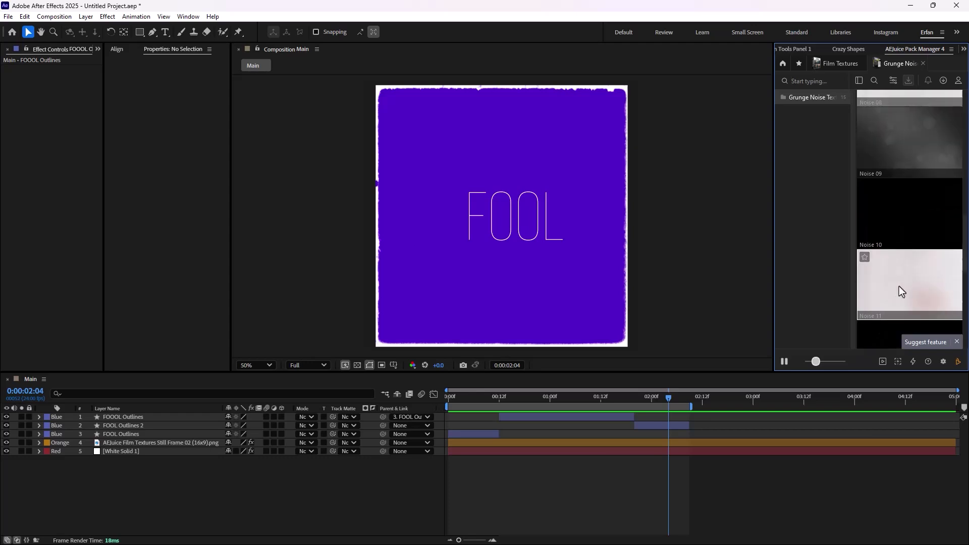
click(898, 219)
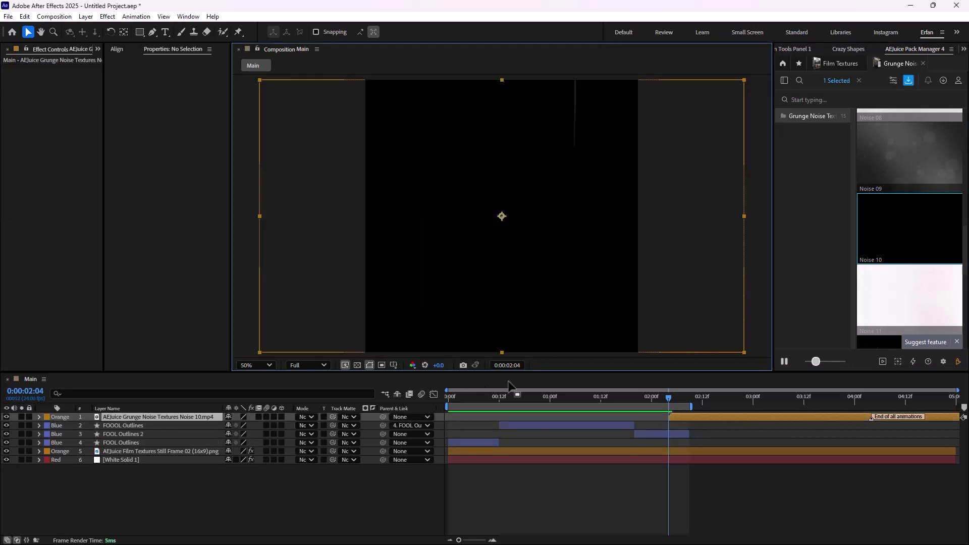
Step: Set the Noise 10 layer's blending mode to Screen, start it at the composition's beginning, and preview it
scroll(561, 306, down, 1)
click(305, 417)
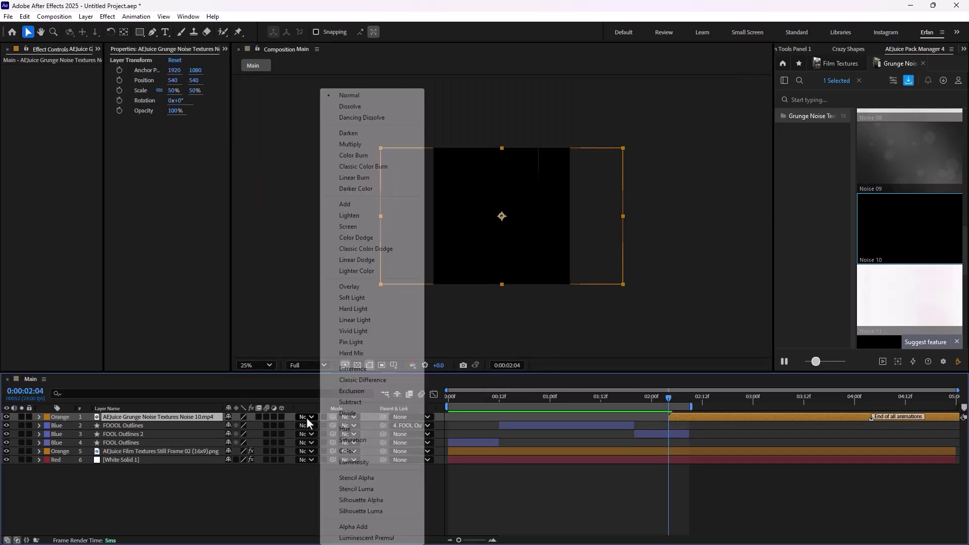
click(376, 226)
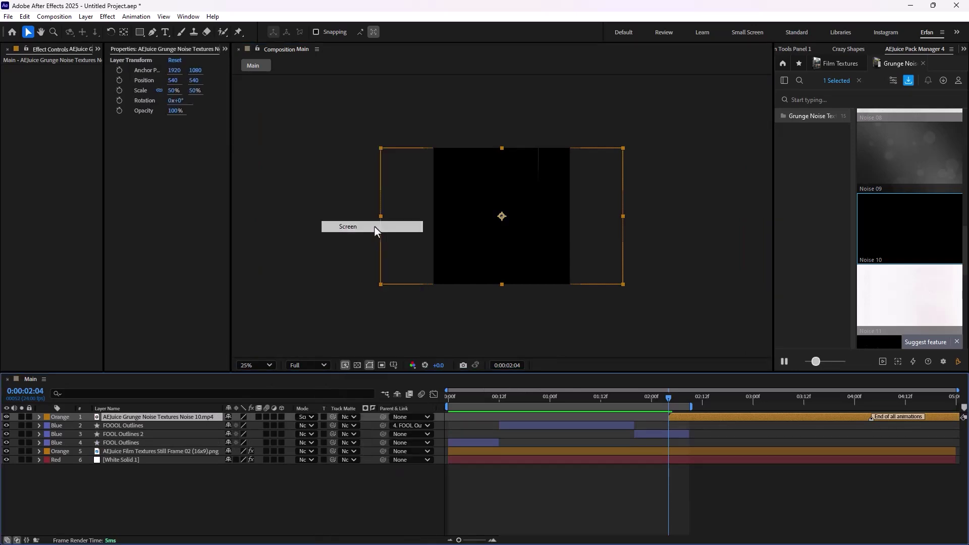
click(320, 487)
scroll(462, 254, up, 1)
key(space)
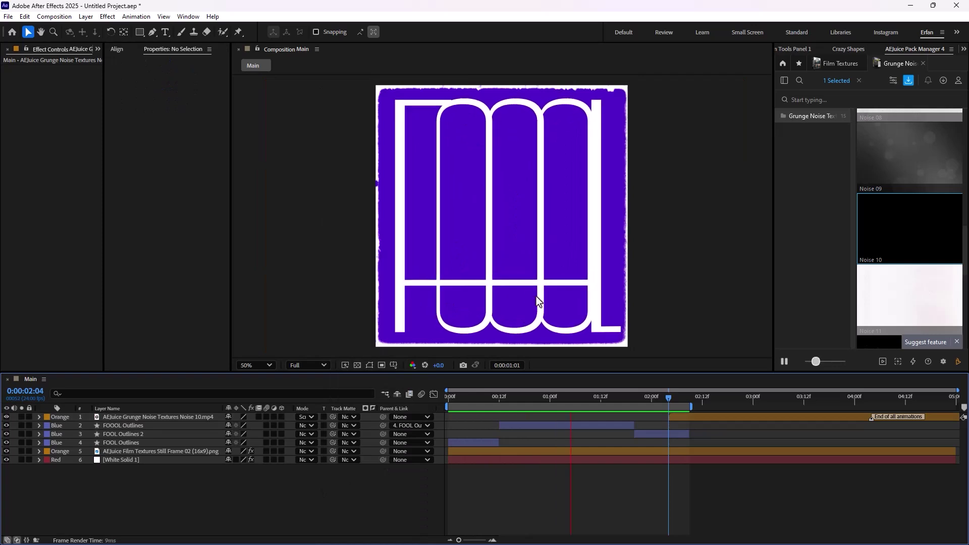
click(707, 417)
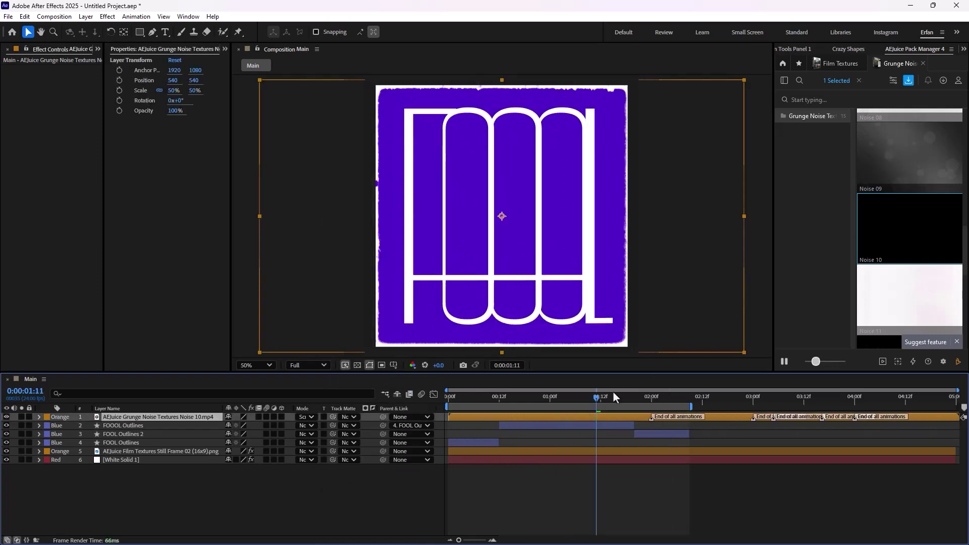
key(space)
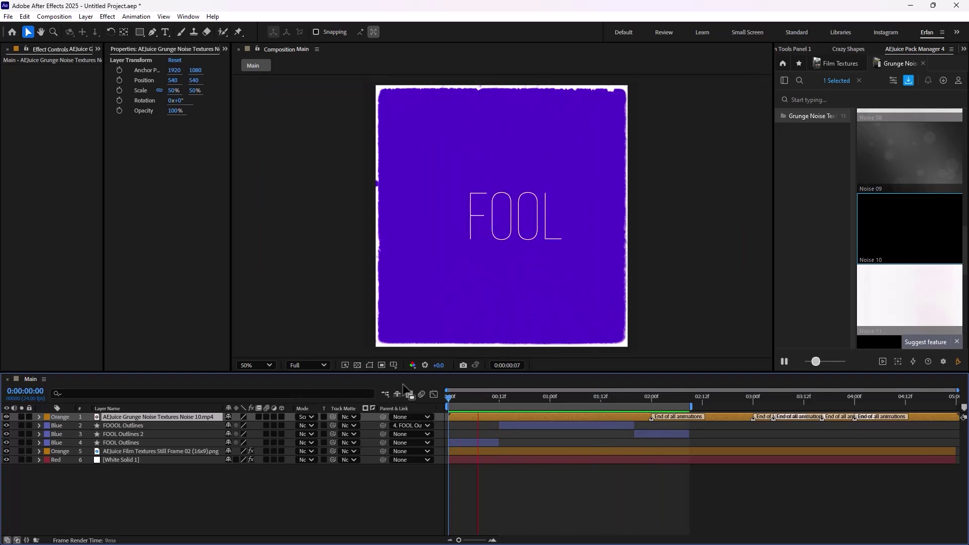
Step: Create an adjustment layer above all layers and apply the Posterize Time effect to it
click(221, 494)
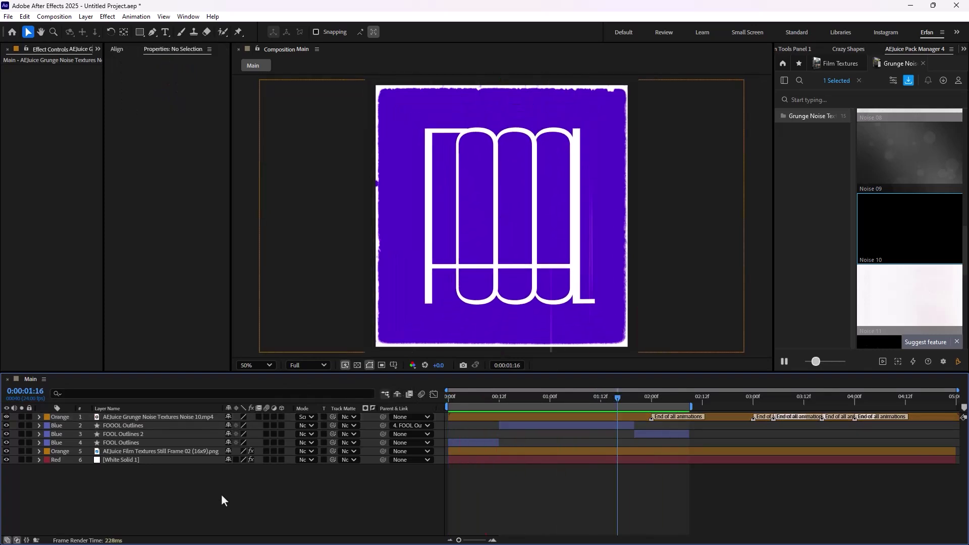
right_click(223, 494)
mouse_move(282, 369)
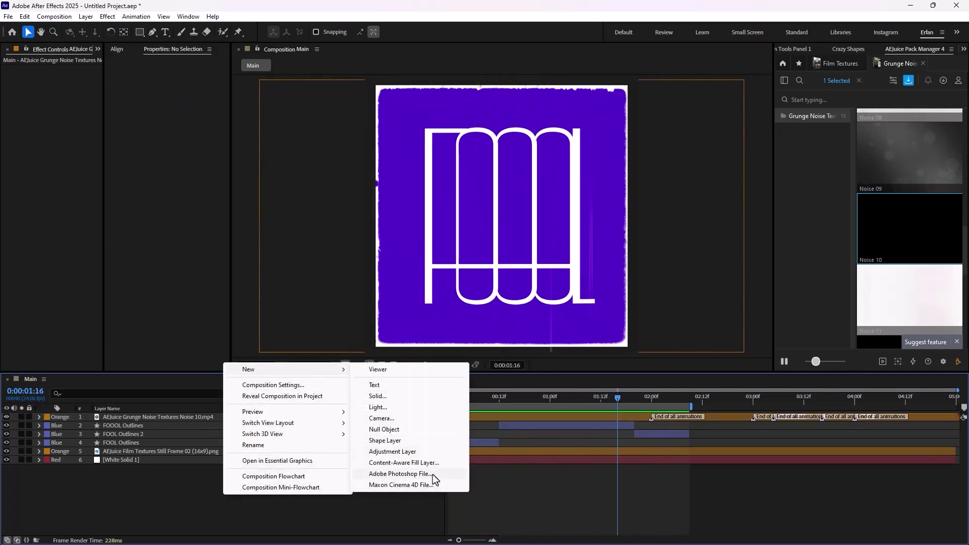
click(408, 452)
key(ctrl+space)
text(pos)
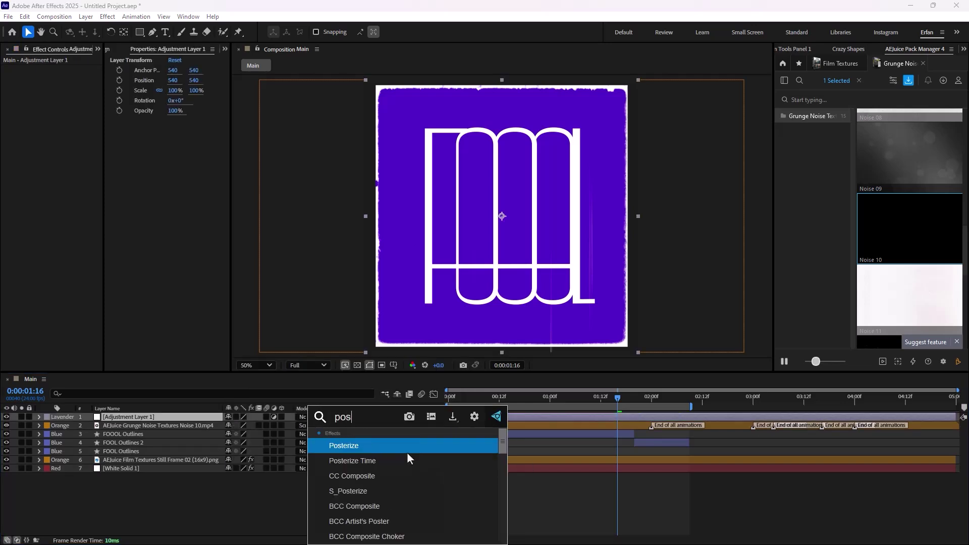
click(408, 460)
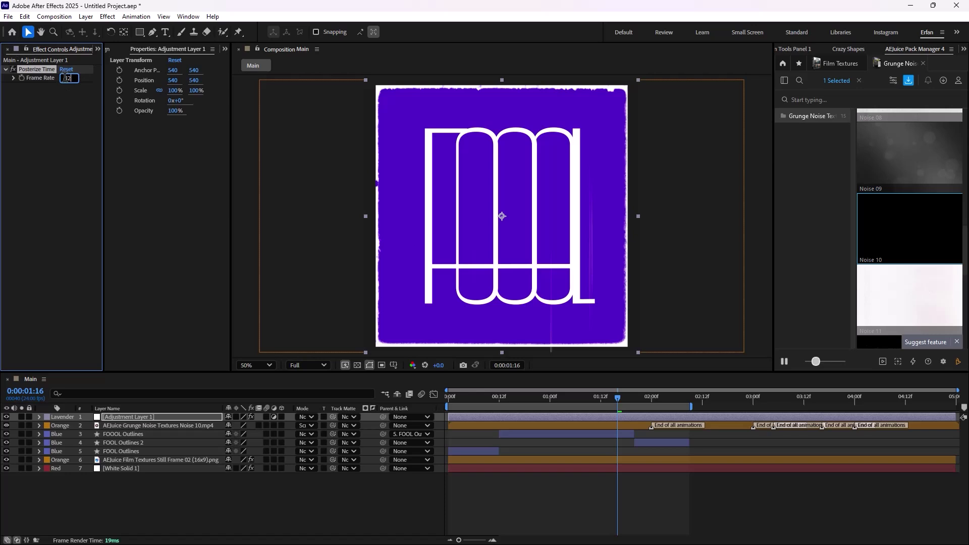
Step: Set the Posterize Time frame rate to 12 and play back the finished animation
click(63, 146)
key(ctrl+z)
key(space)
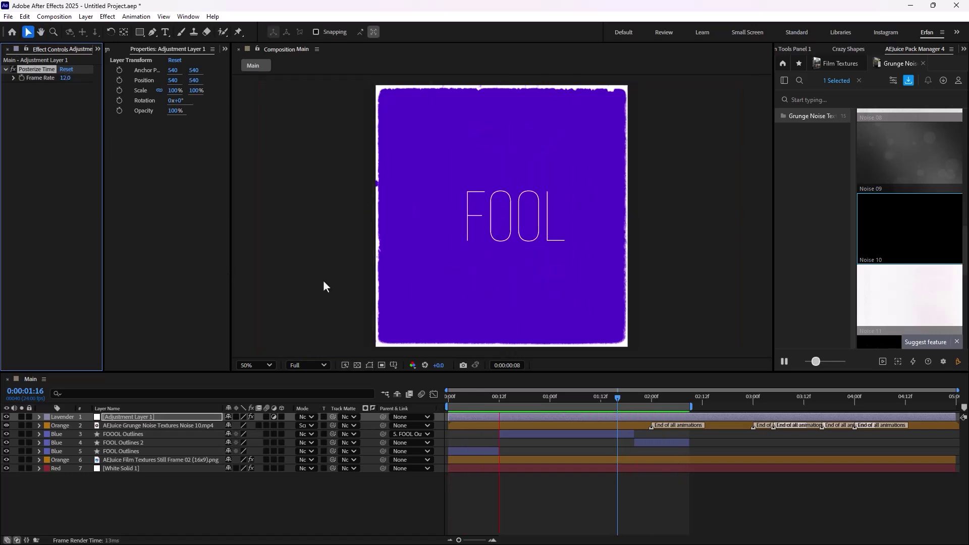
key(comma)
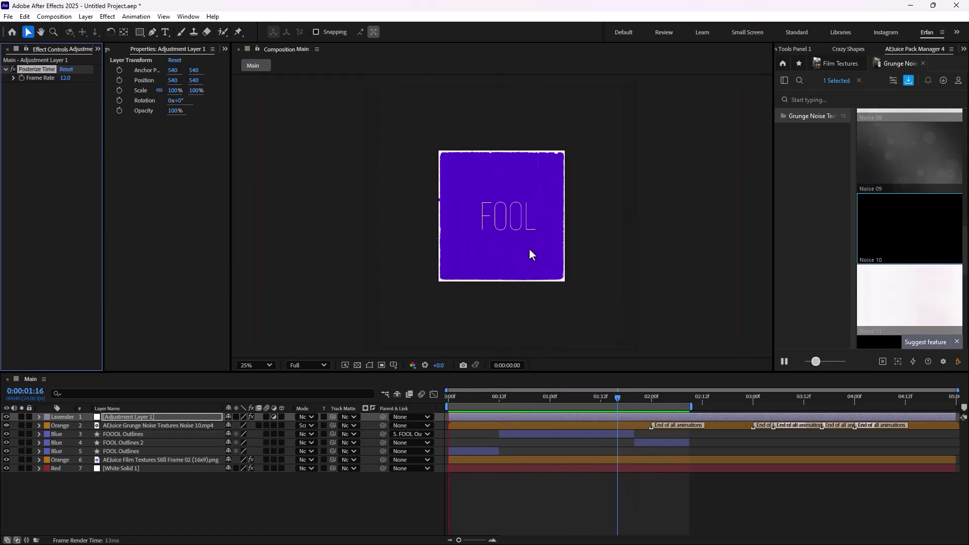